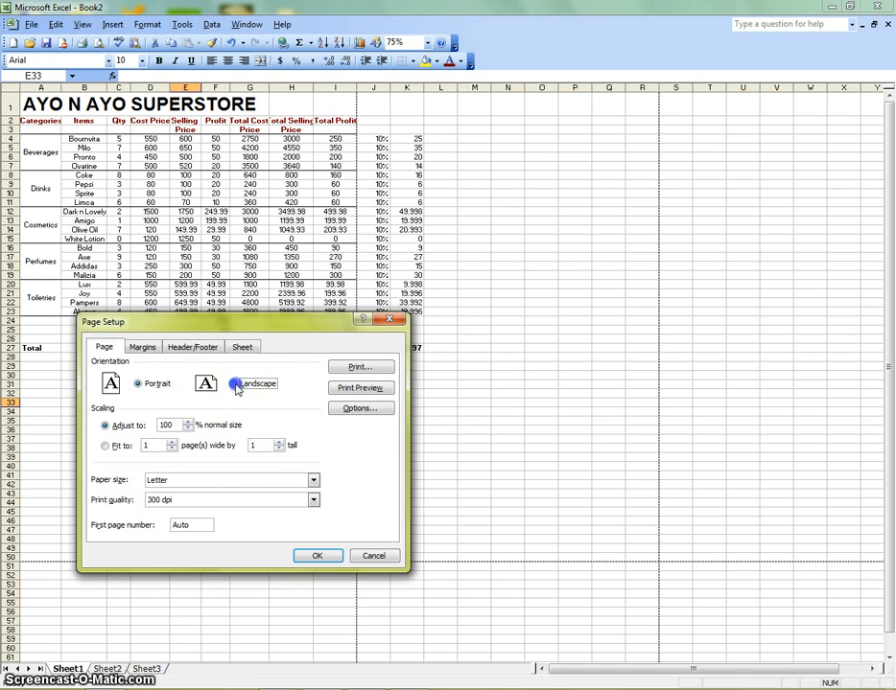
# - Apply Landscape page orientation and preview the printout before closing the preview
pyautogui.click(324, 558)
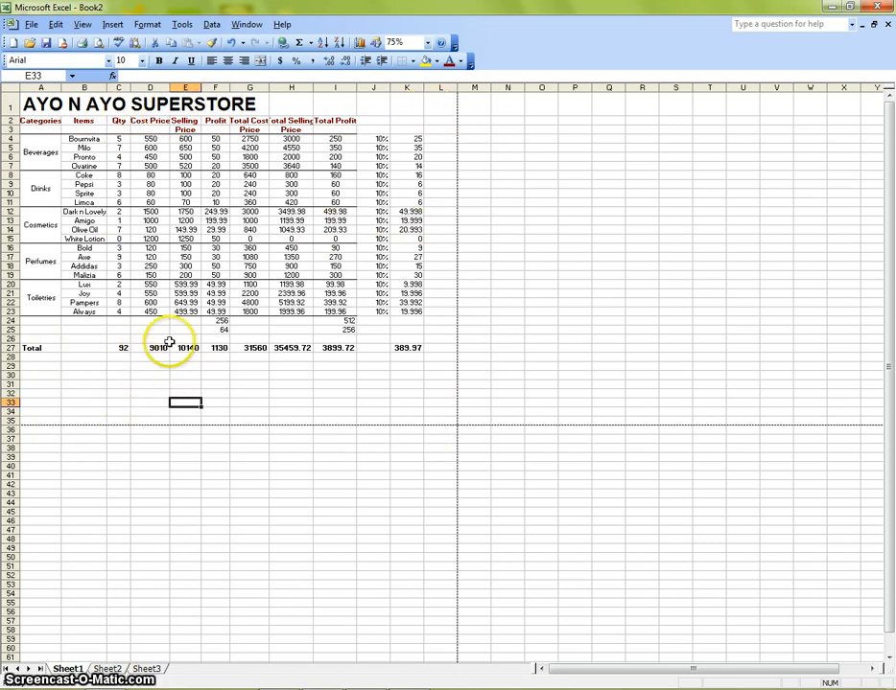
pyautogui.click(99, 44)
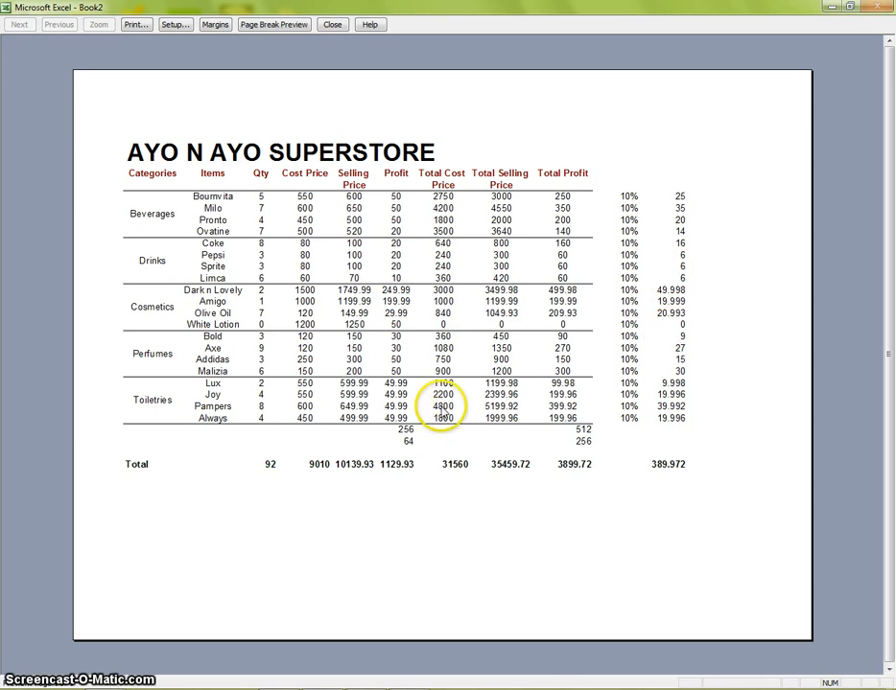
pyautogui.click(329, 25)
# - Preview the sheet's print layout repeatedly to examine how the table fits the page
pyautogui.click(546, 328)
pyautogui.click(562, 220)
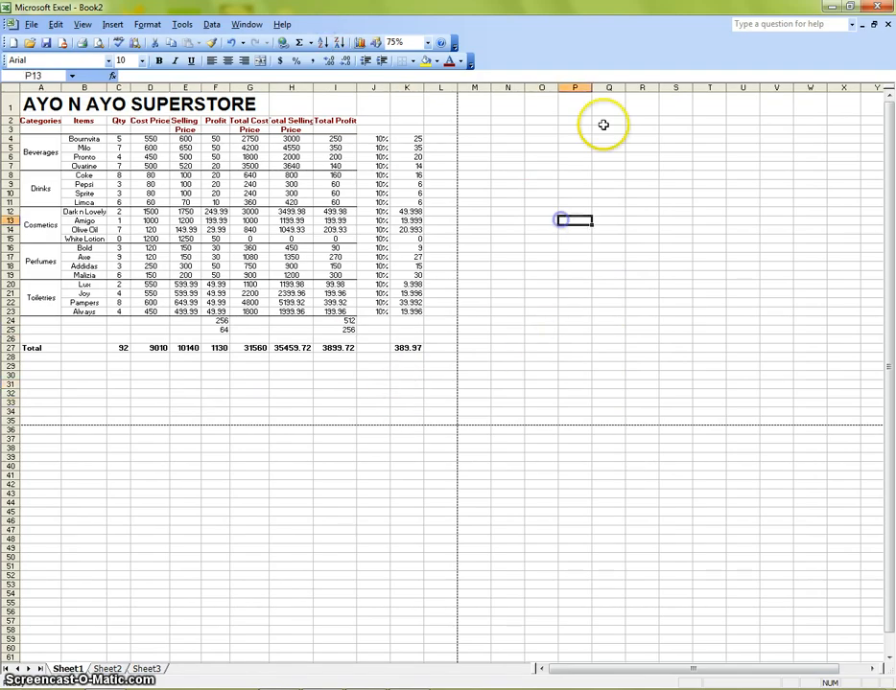
pyautogui.click(604, 121)
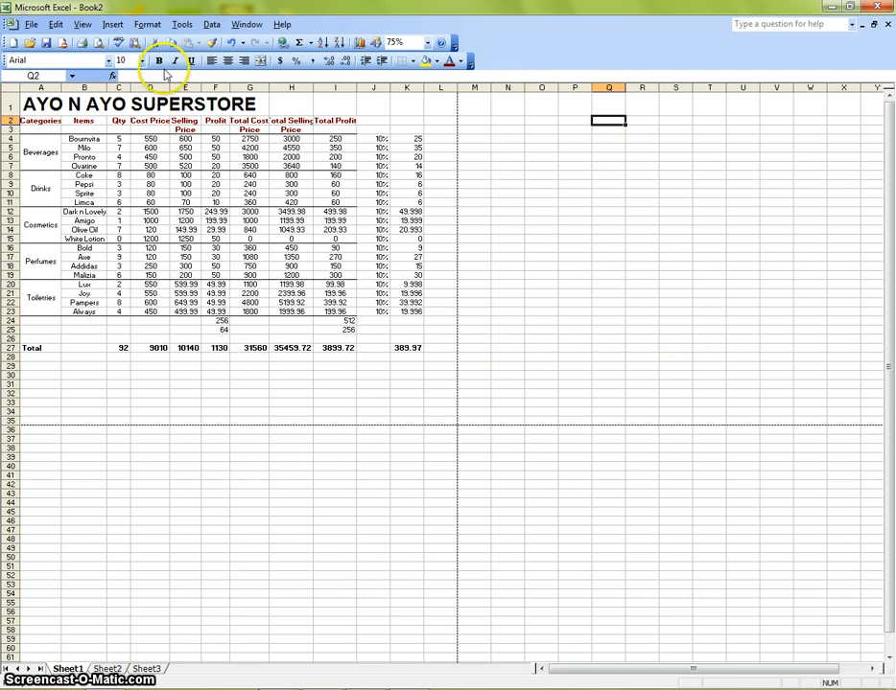
pyautogui.click(99, 43)
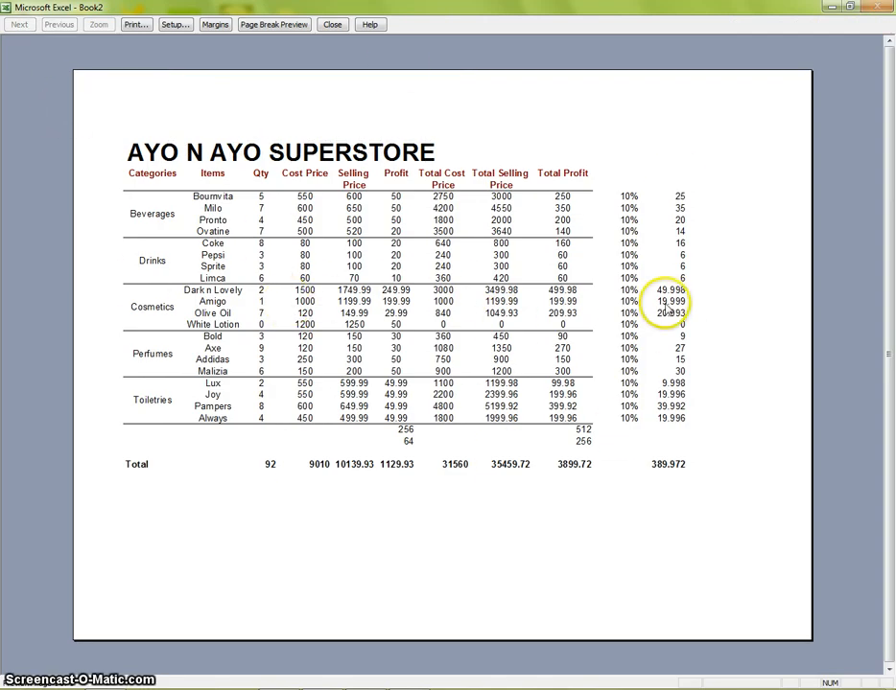
pyautogui.click(331, 25)
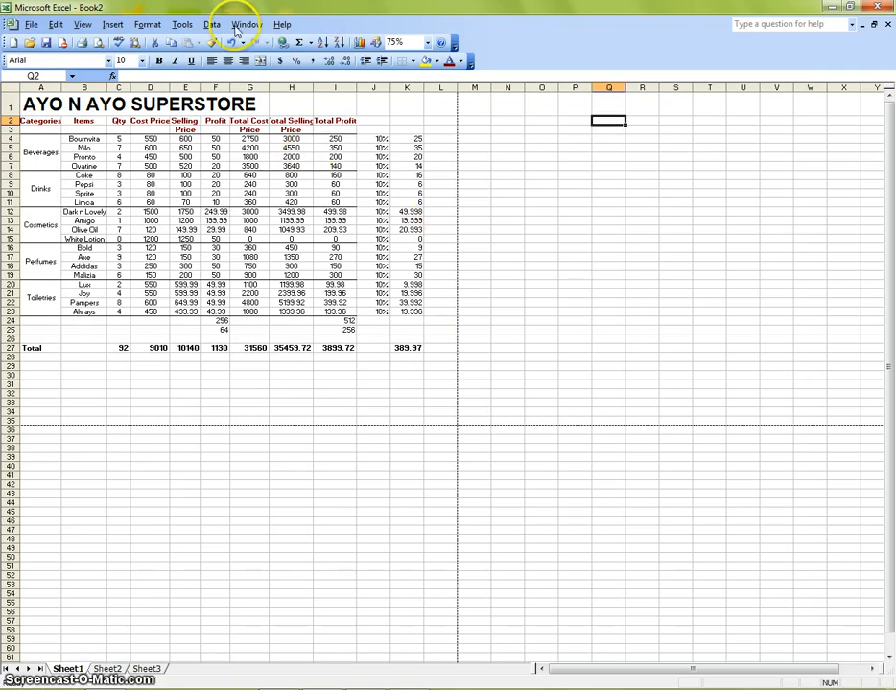
pyautogui.click(99, 43)
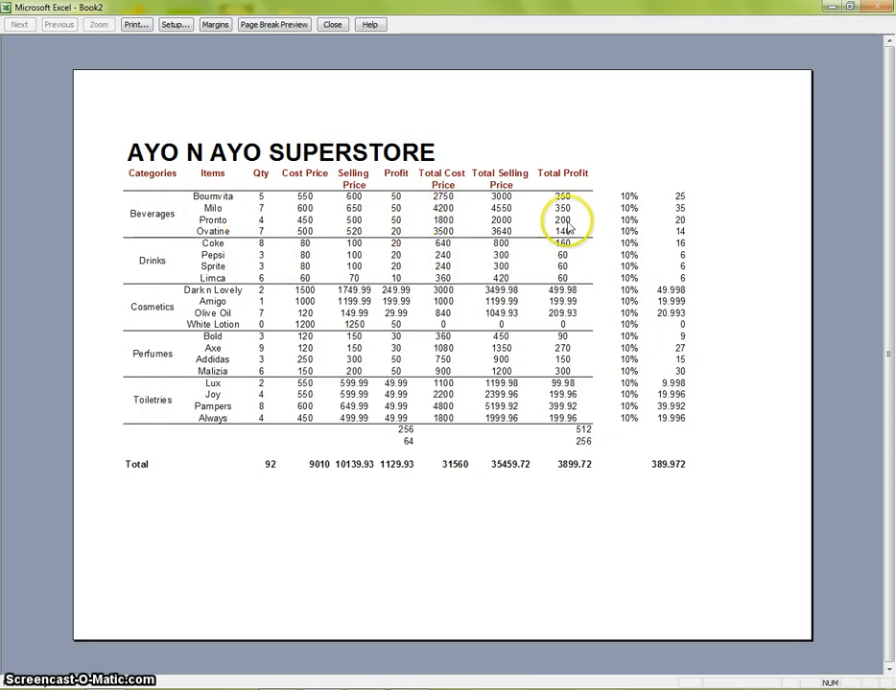
pyautogui.click(332, 24)
# - Enable gridline printing in Page Setup and preview the printout
pyautogui.click(31, 24)
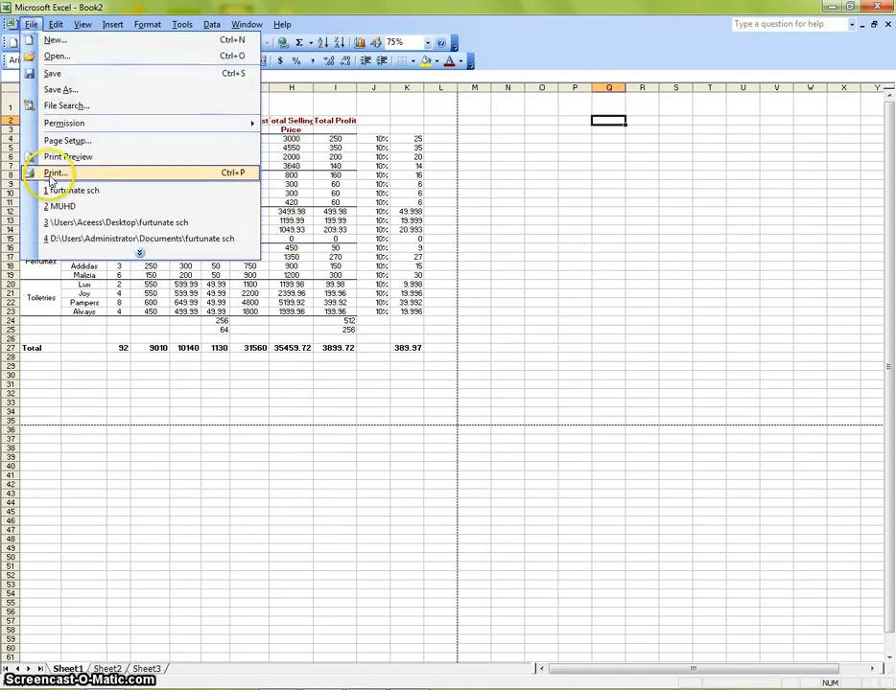
pyautogui.click(53, 141)
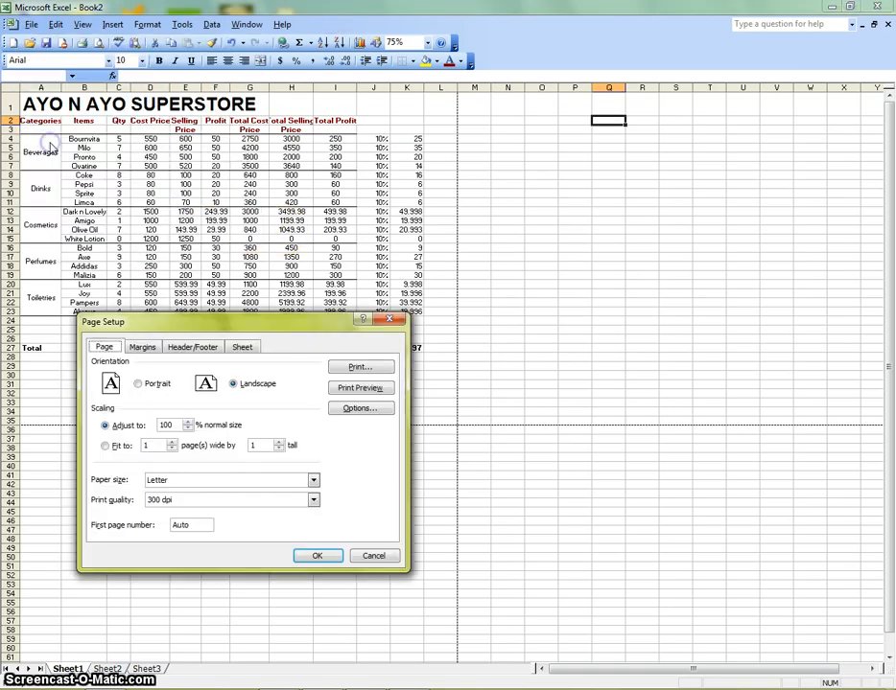
pyautogui.click(143, 348)
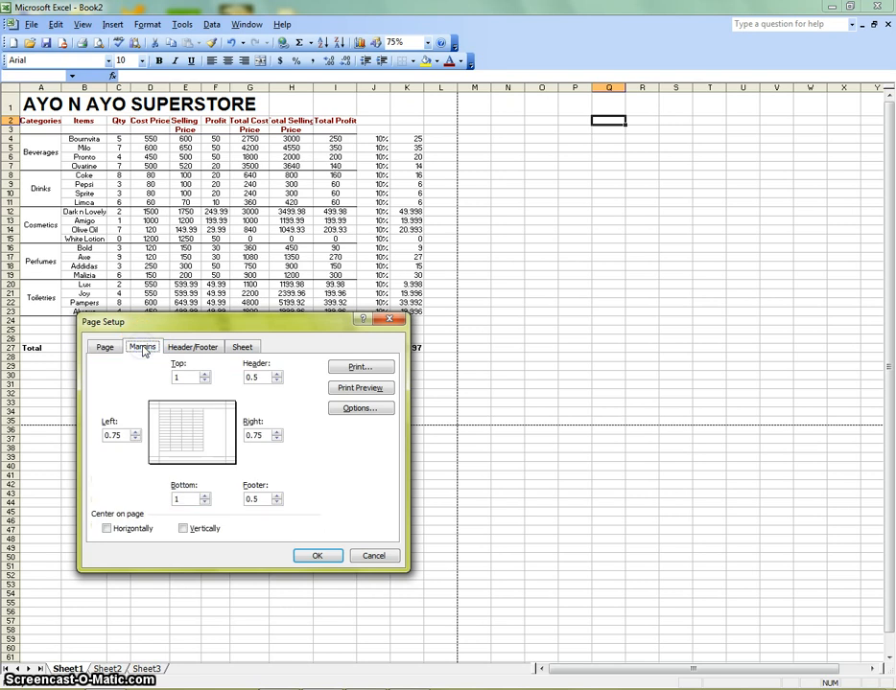
pyautogui.click(242, 348)
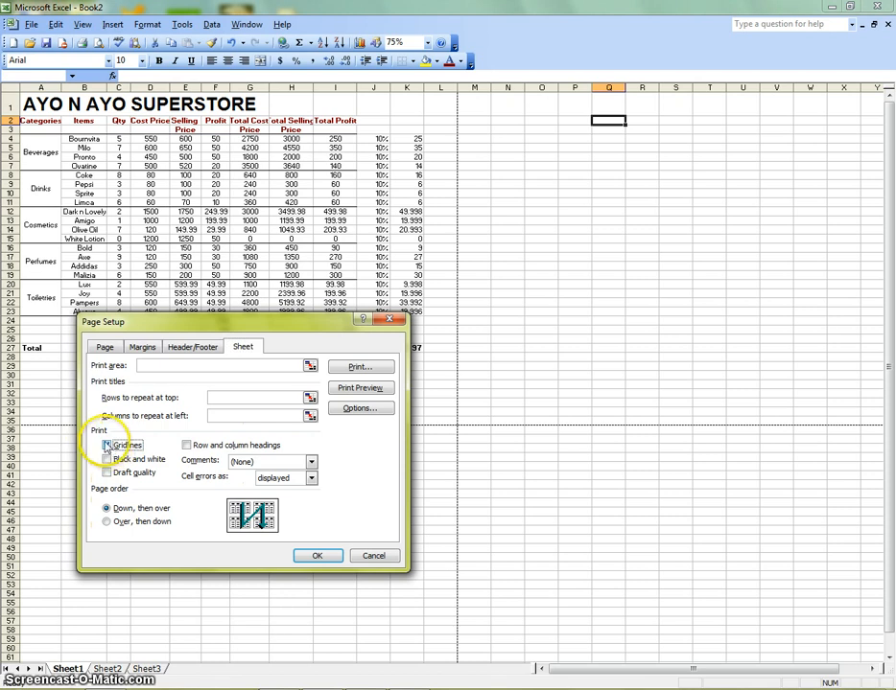
pyautogui.click(315, 556)
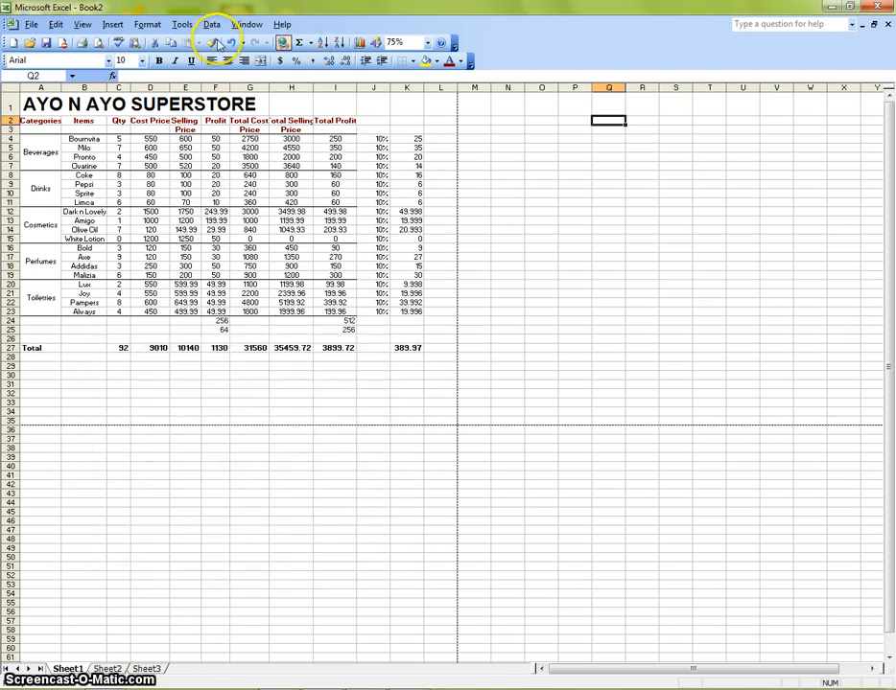
pyautogui.click(97, 42)
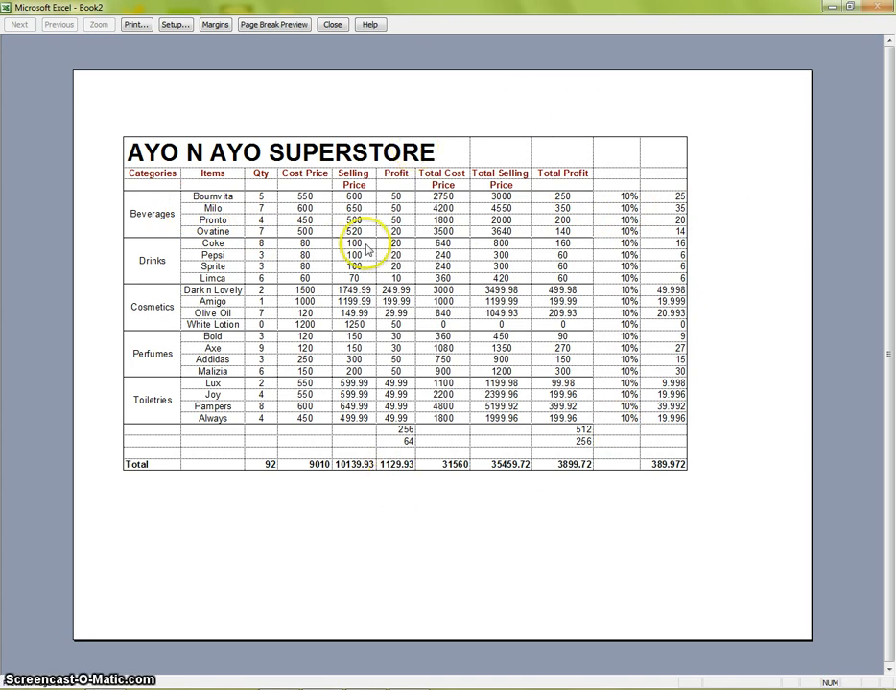
# - Turn off gridline printing from the preview's page setup
pyautogui.click(183, 26)
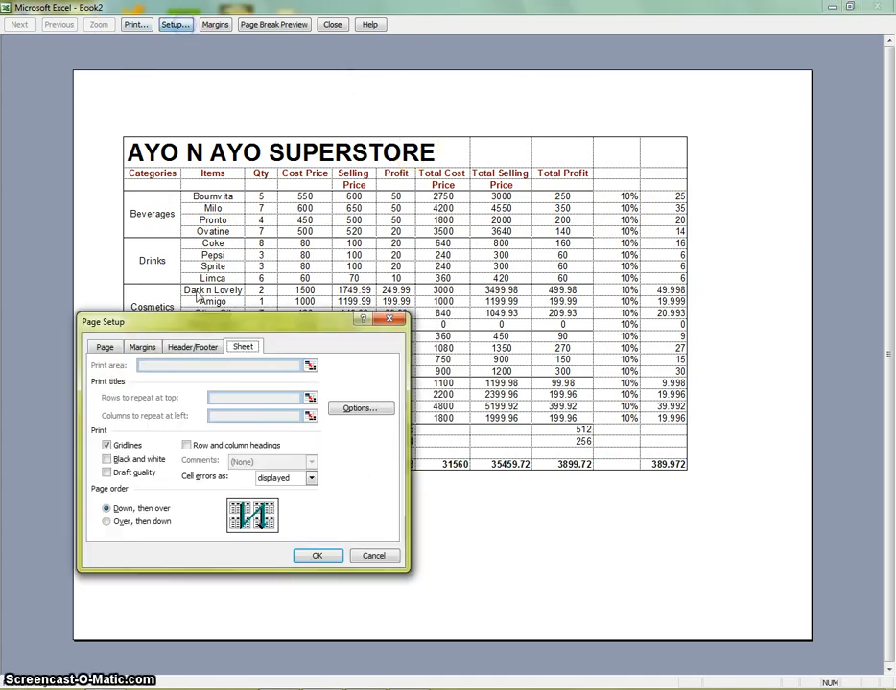
pyautogui.click(331, 554)
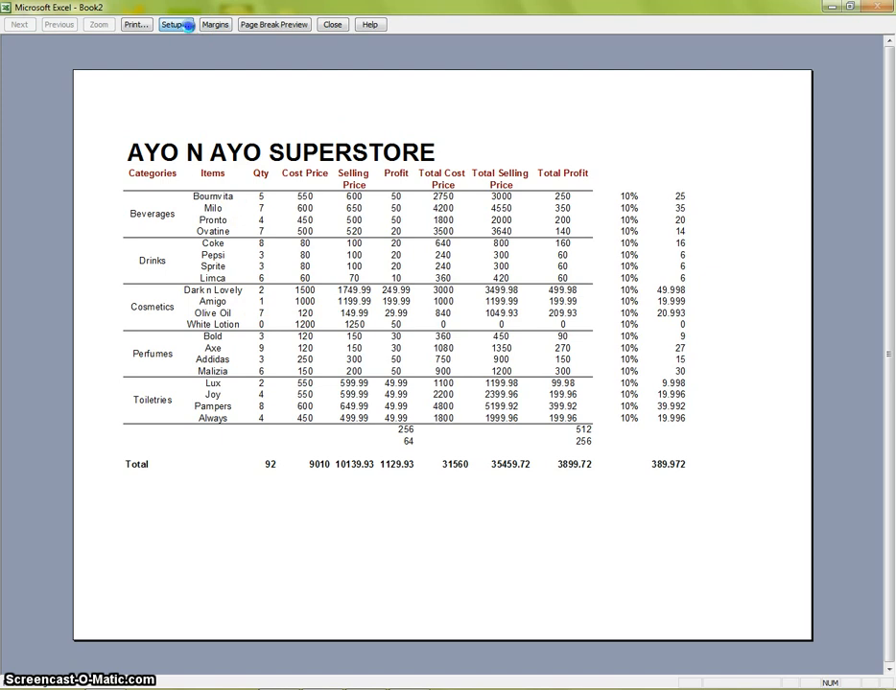
# - Turn gridline printing back on from the preview's page setup and close the preview
pyautogui.click(174, 25)
pyautogui.click(114, 445)
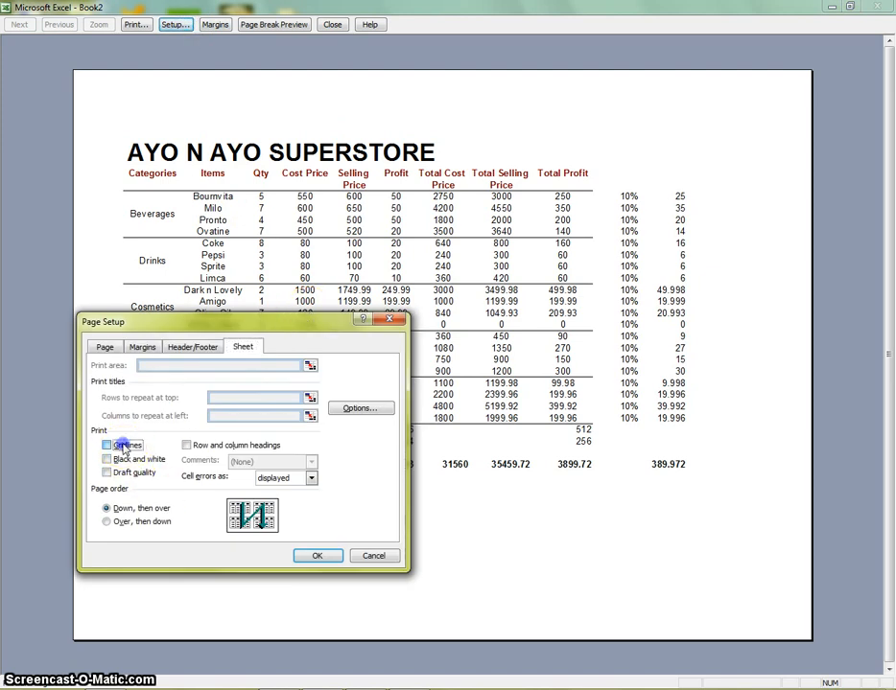
pyautogui.click(313, 556)
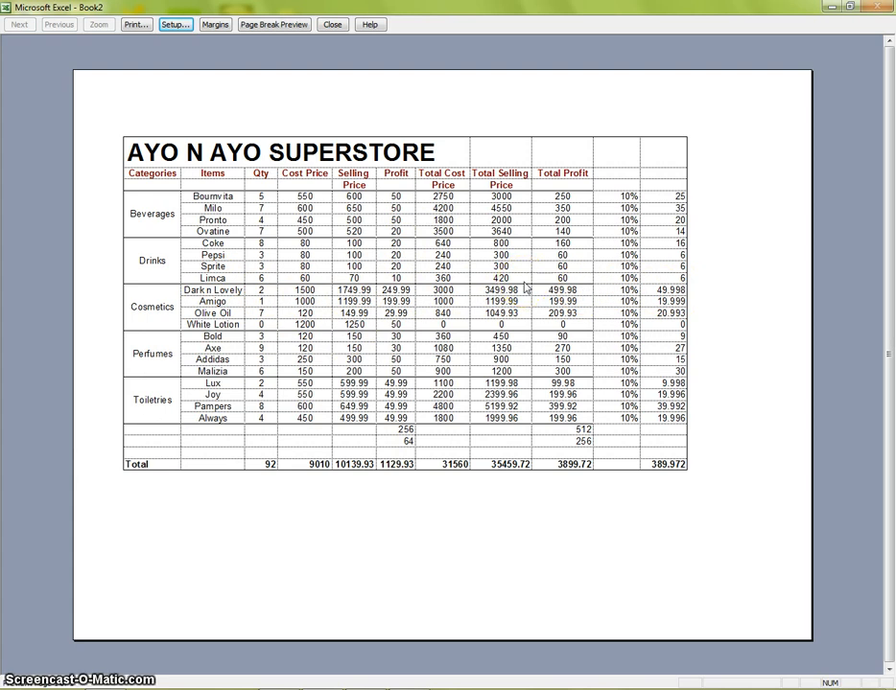
pyautogui.click(333, 25)
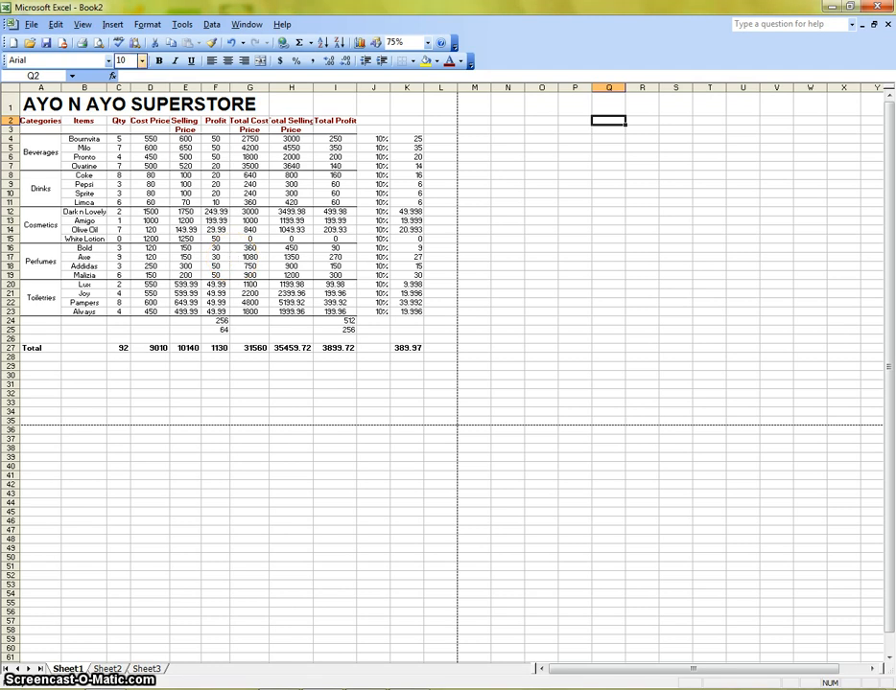
pyautogui.click(32, 25)
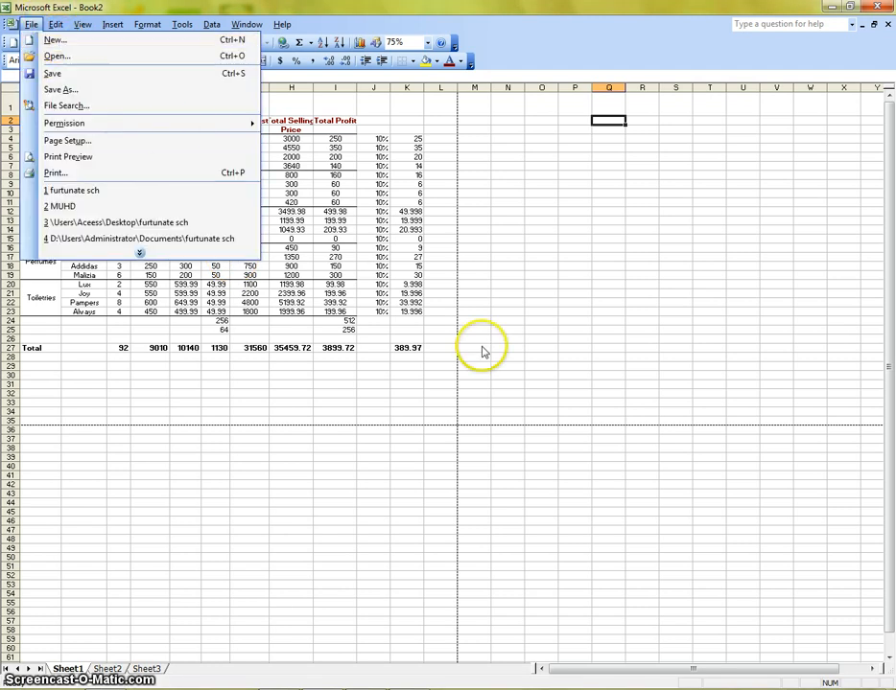
pyautogui.click(388, 362)
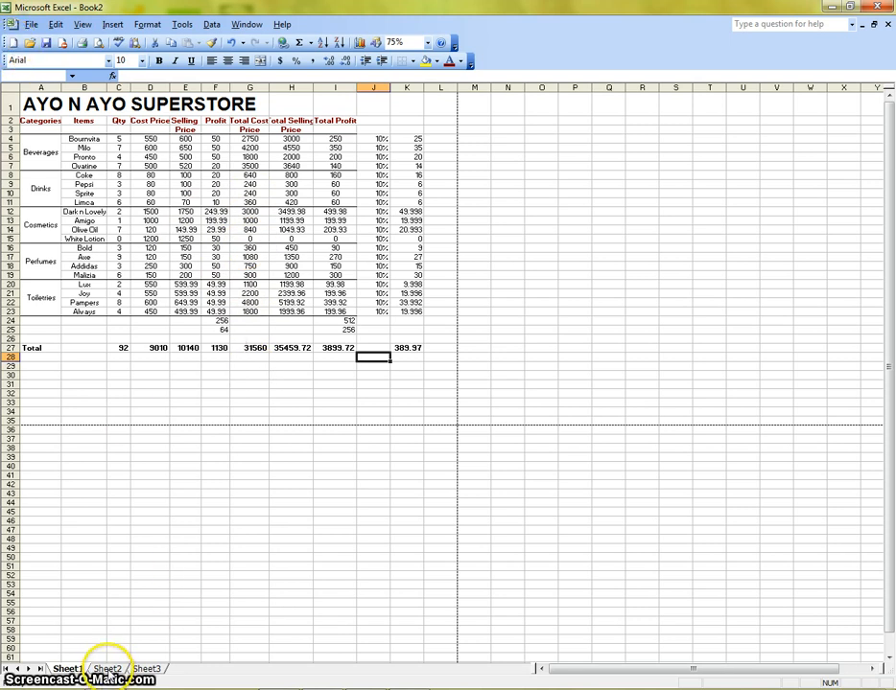
pyautogui.click(106, 669)
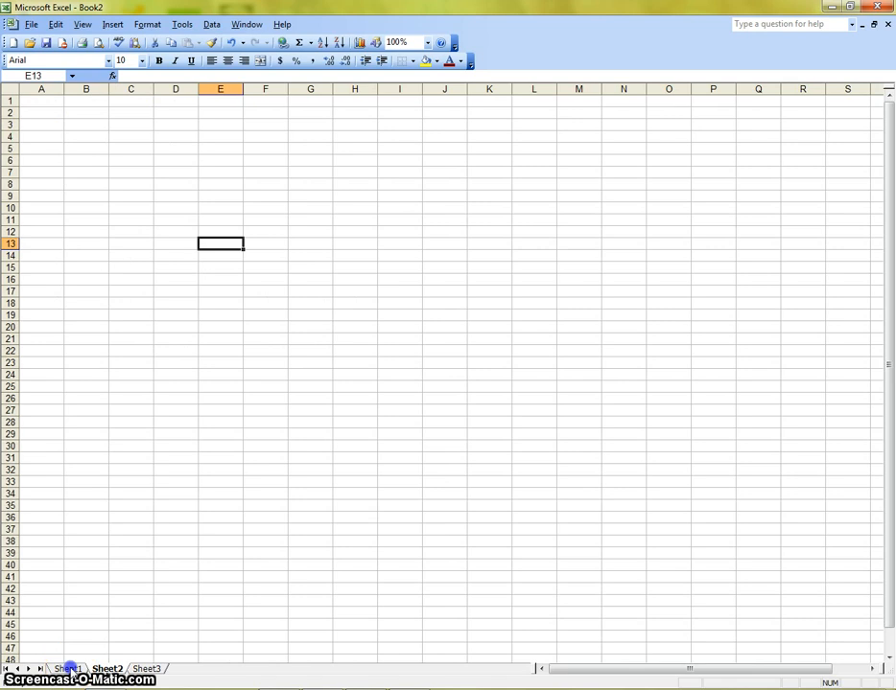
pyautogui.click(69, 669)
pyautogui.click(104, 669)
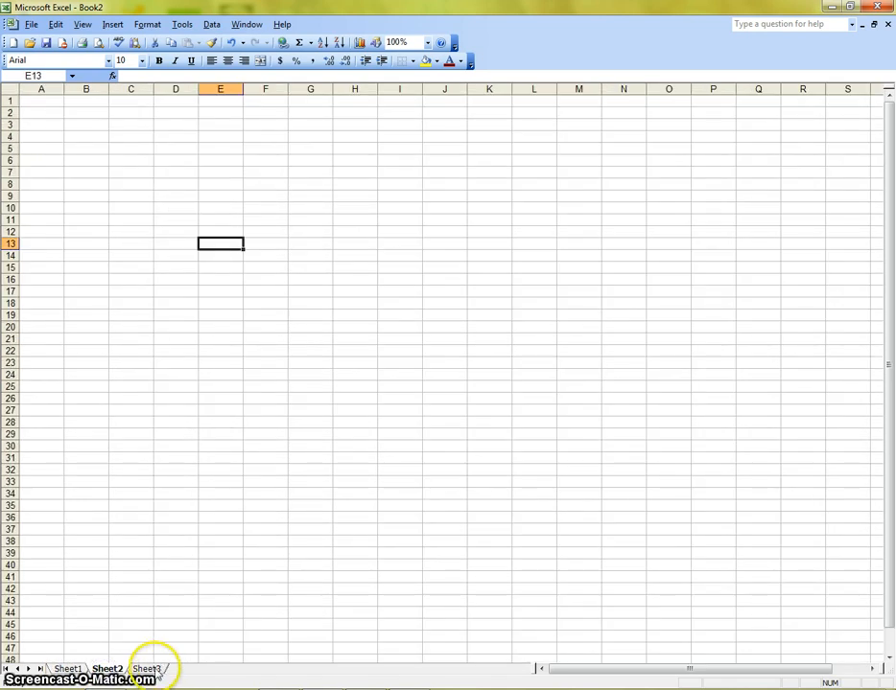
pyautogui.click(147, 670)
# - Insert a new blank worksheet before Sheet3
pyautogui.rightClick(170, 671)
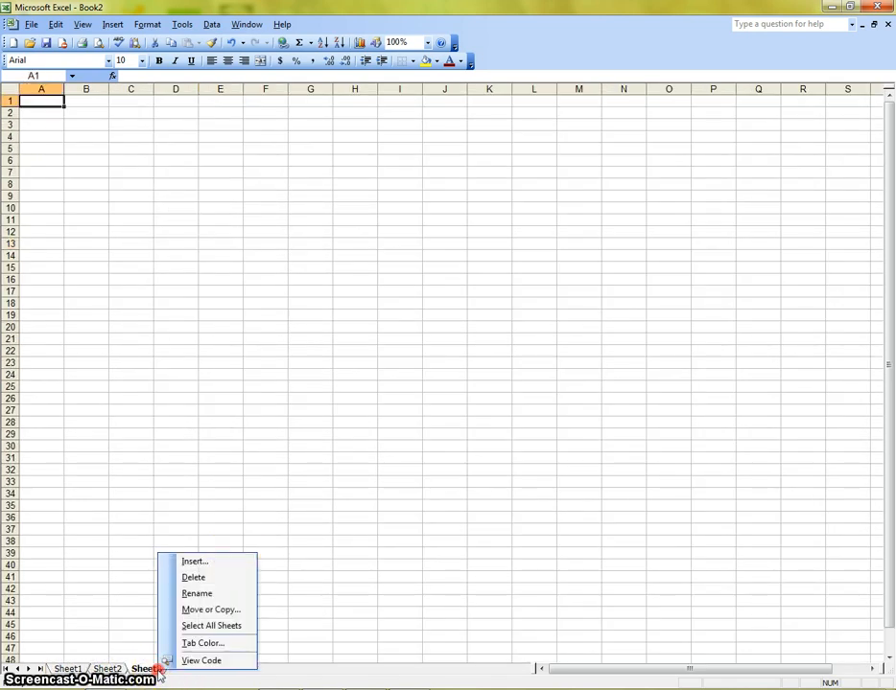
pyautogui.click(232, 561)
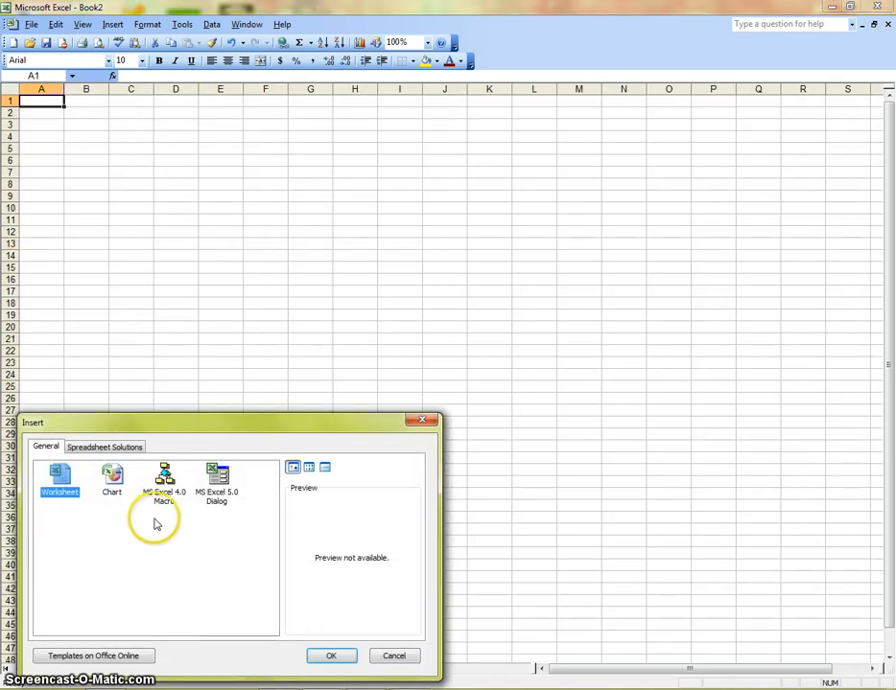
pyautogui.click(352, 660)
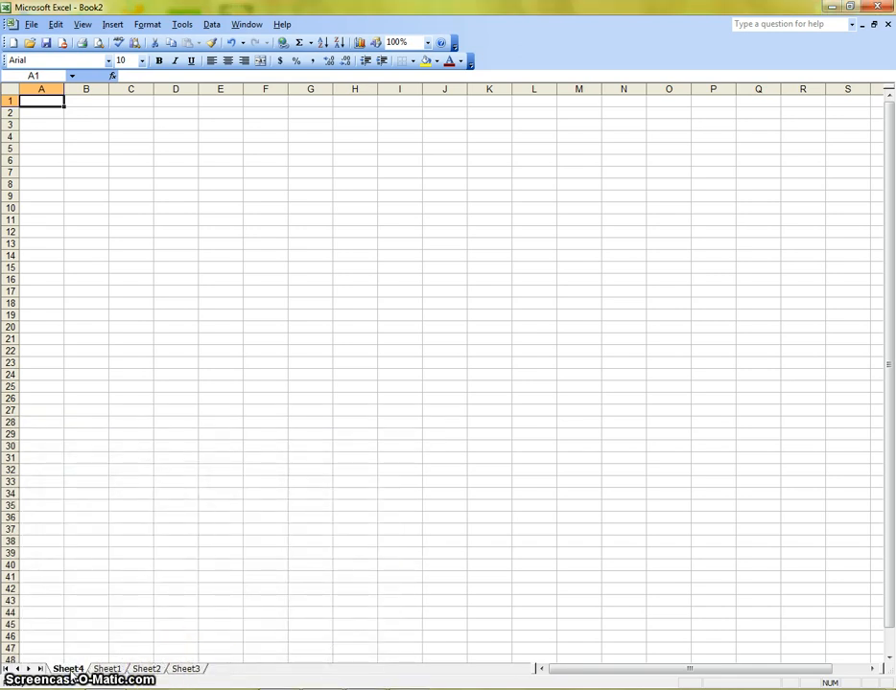
# - Rename the new worksheet as School
pyautogui.rightClick(69, 672)
pyautogui.click(134, 594)
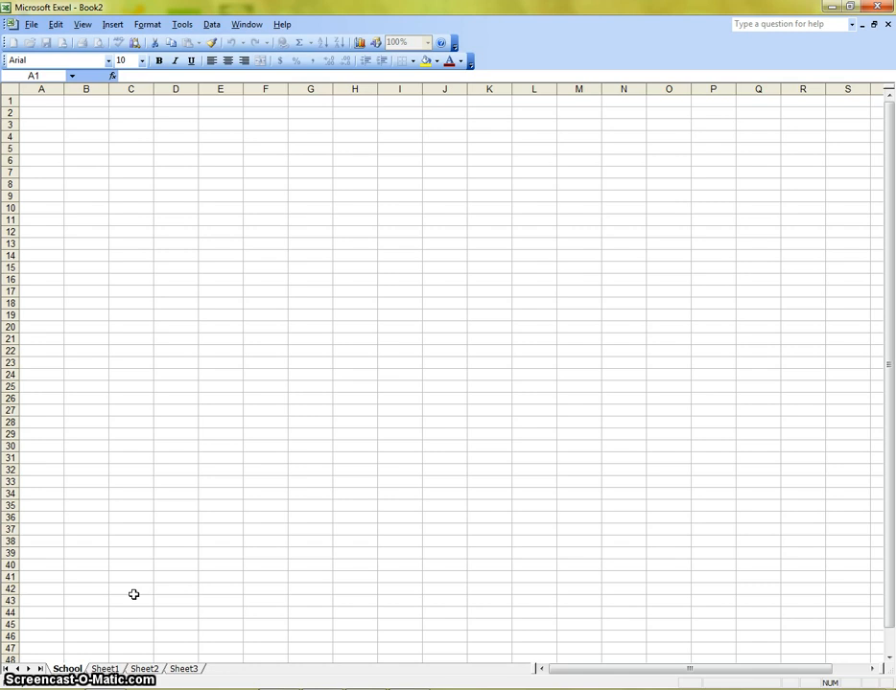
pyautogui.click(340, 652)
# - Rename the superstore worksheet Sheet1 as Ayo n Ayo
pyautogui.click(108, 668)
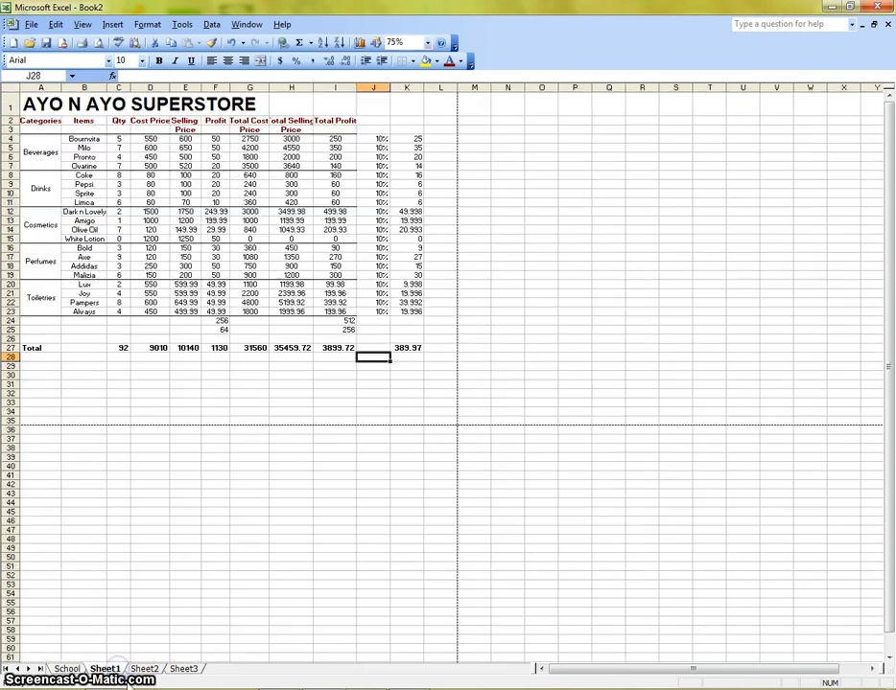
pyautogui.rightClick(108, 668)
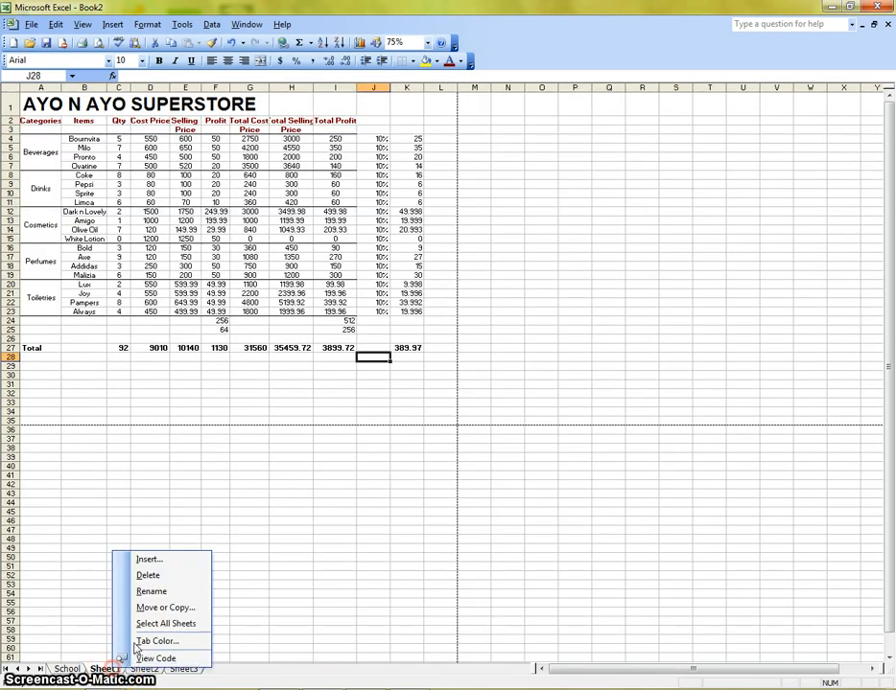
pyautogui.click(161, 591)
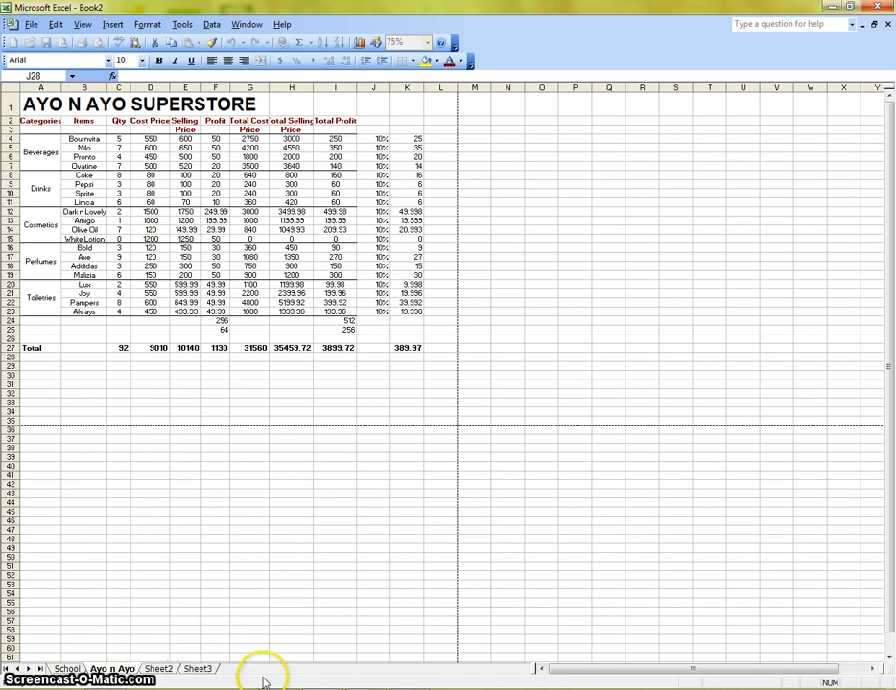
pyautogui.click(158, 669)
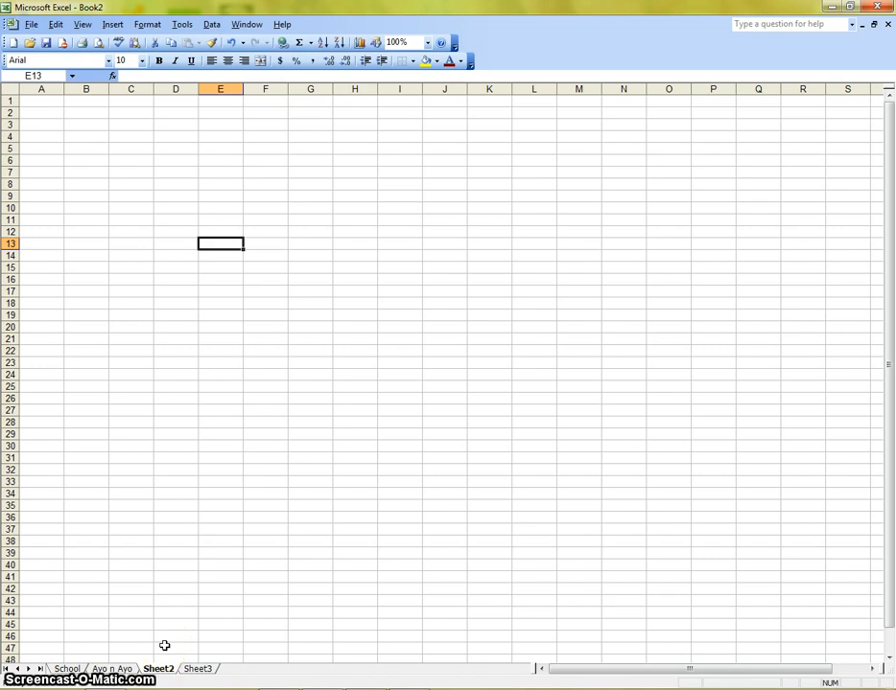
# - Save the workbook under the file name data
pyautogui.click(111, 669)
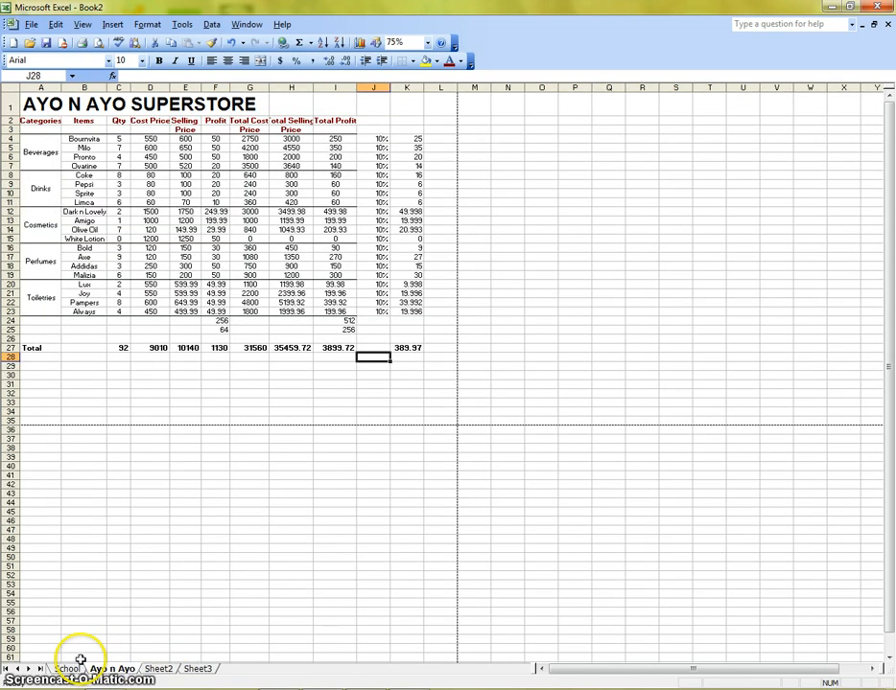
pyautogui.click(31, 24)
pyautogui.click(67, 89)
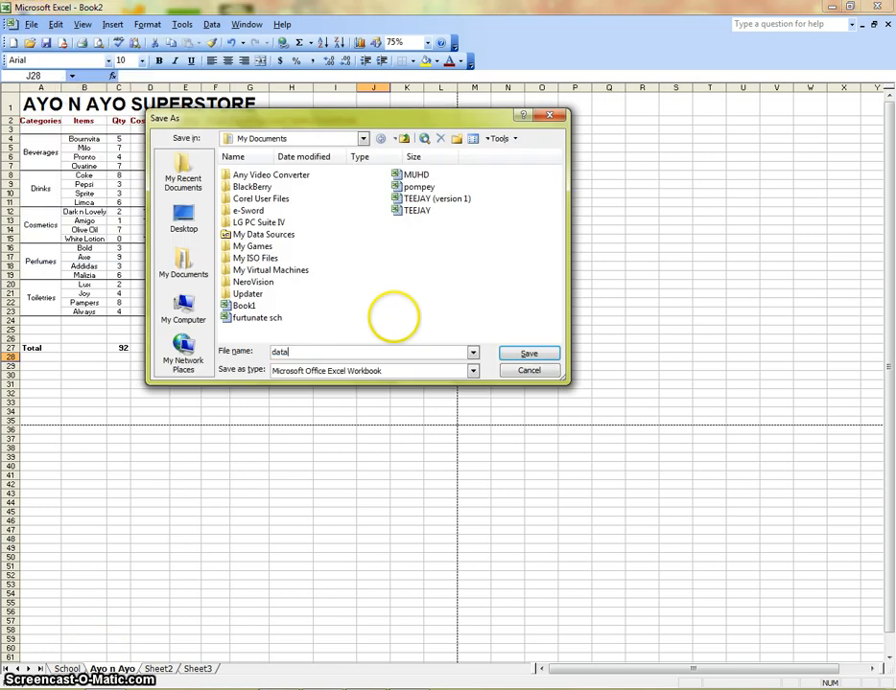
pyautogui.write('data')
pyautogui.press('Return')
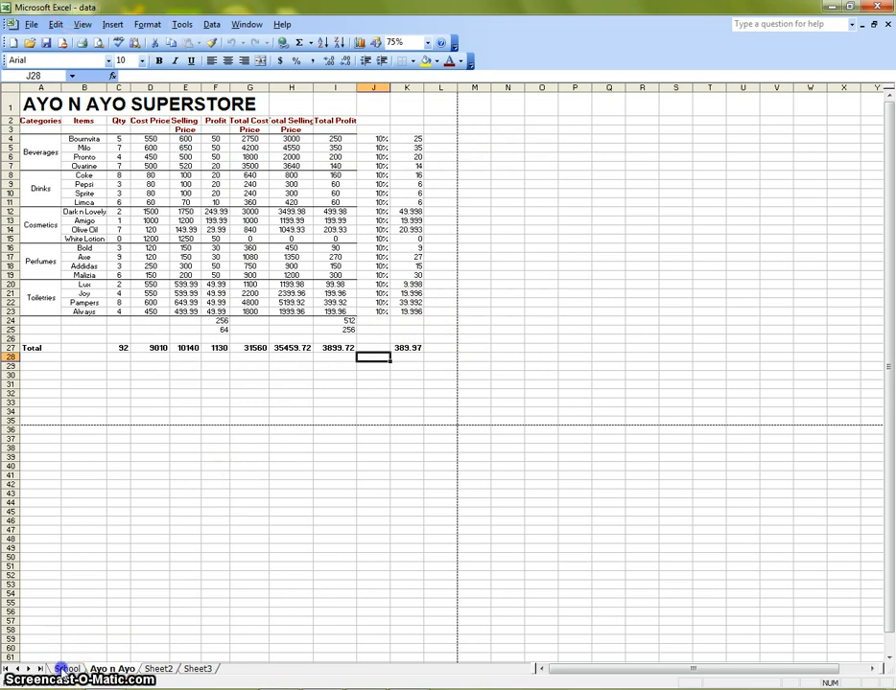
# - Browse through each worksheet tab in the workbook
pyautogui.click(61, 668)
pyautogui.click(115, 669)
pyautogui.click(159, 668)
pyautogui.click(197, 668)
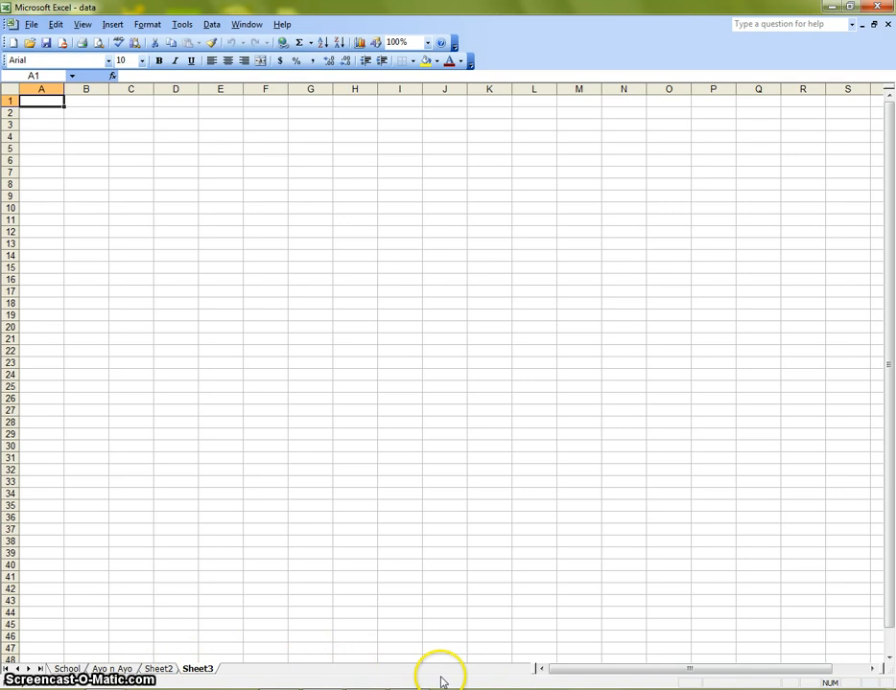
pyautogui.click(113, 669)
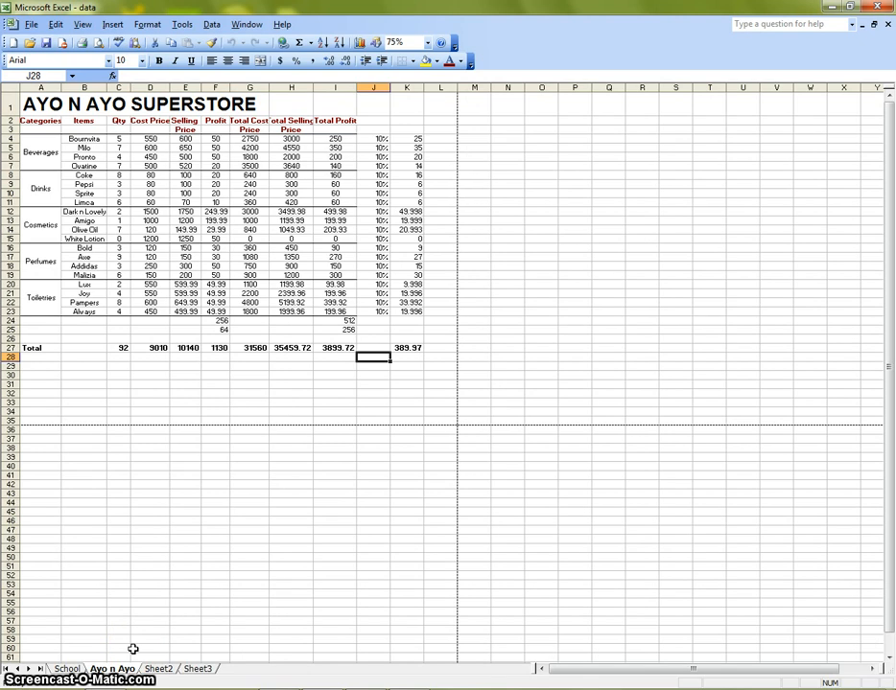
# - Switch among the School, Ayo n Ayo, Sheet2 and Sheet3 worksheets and scroll through Sheet3 to review them
pyautogui.click(199, 669)
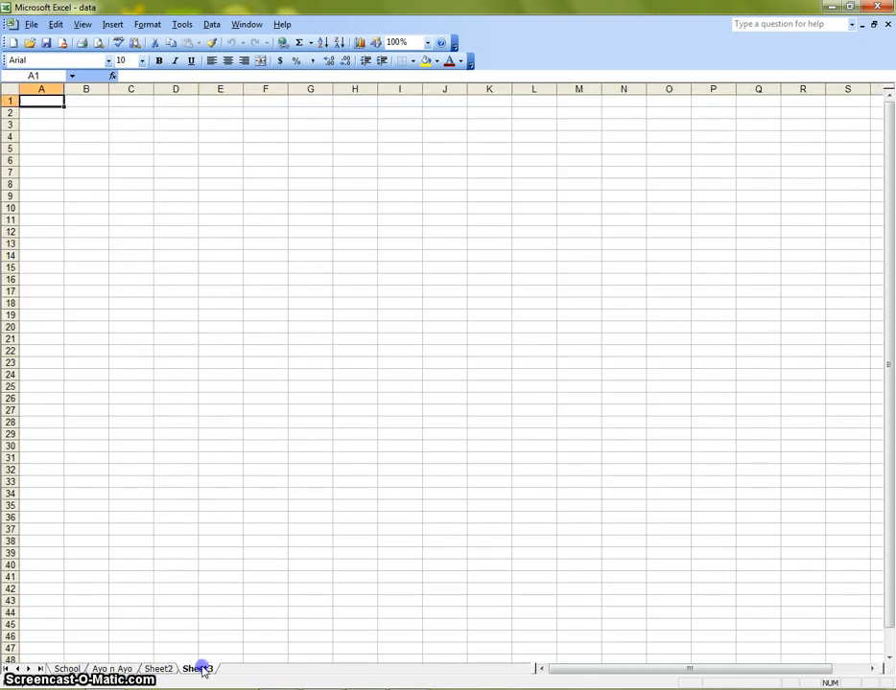
pyautogui.click(153, 669)
pyautogui.click(113, 669)
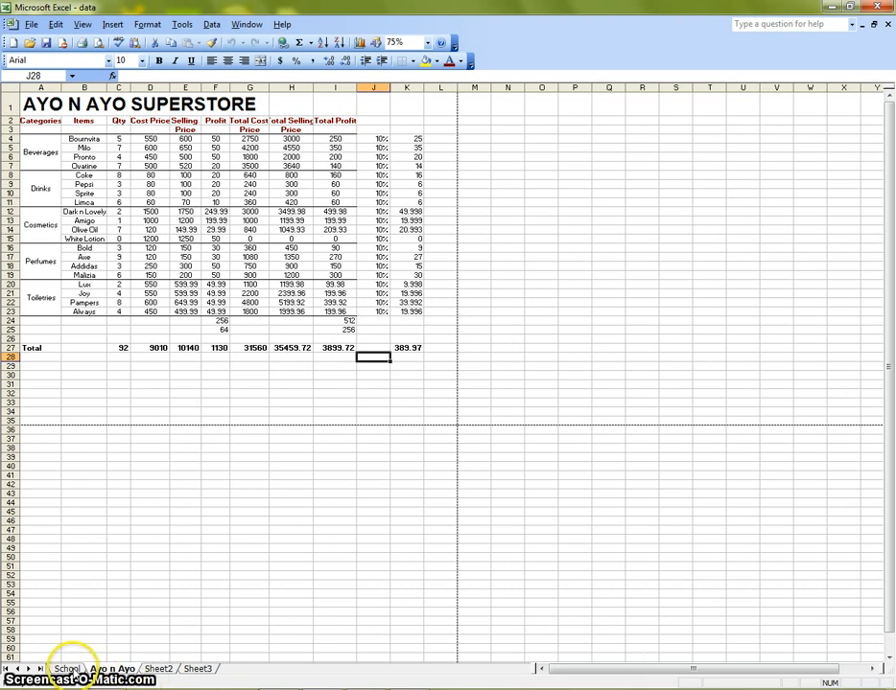
pyautogui.click(67, 669)
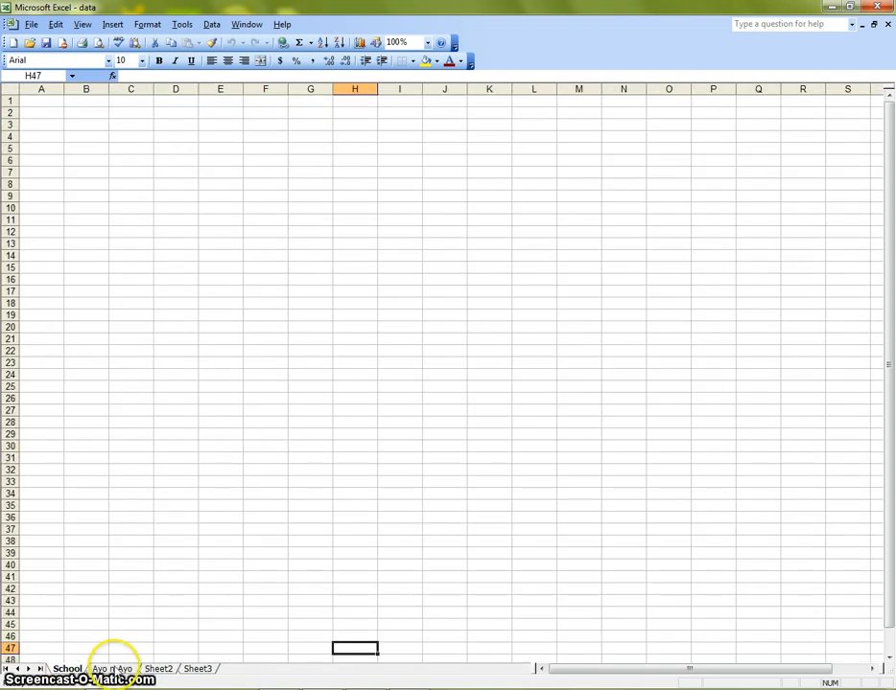
pyautogui.click(113, 669)
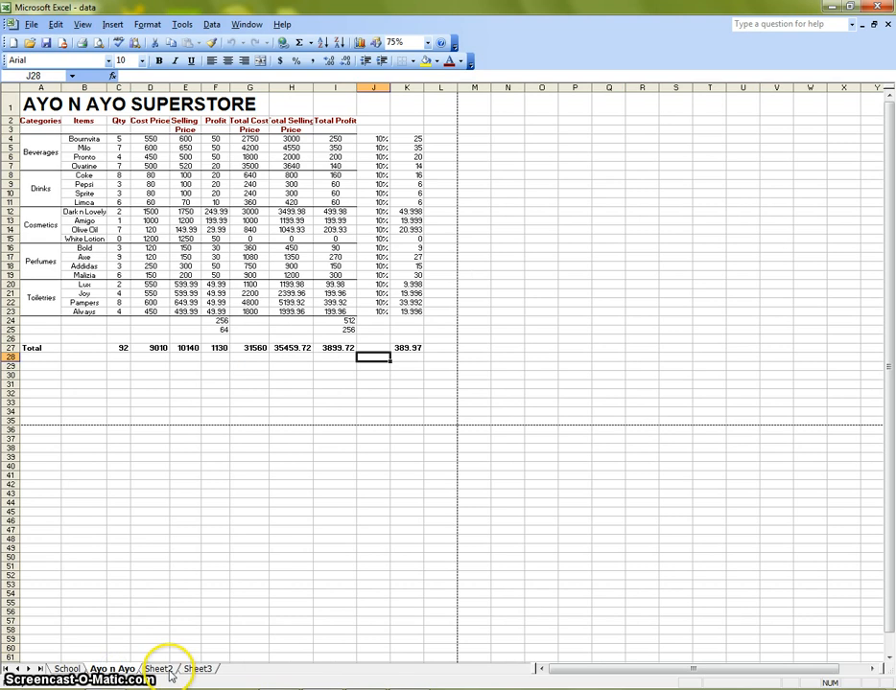
pyautogui.click(159, 670)
pyautogui.click(199, 669)
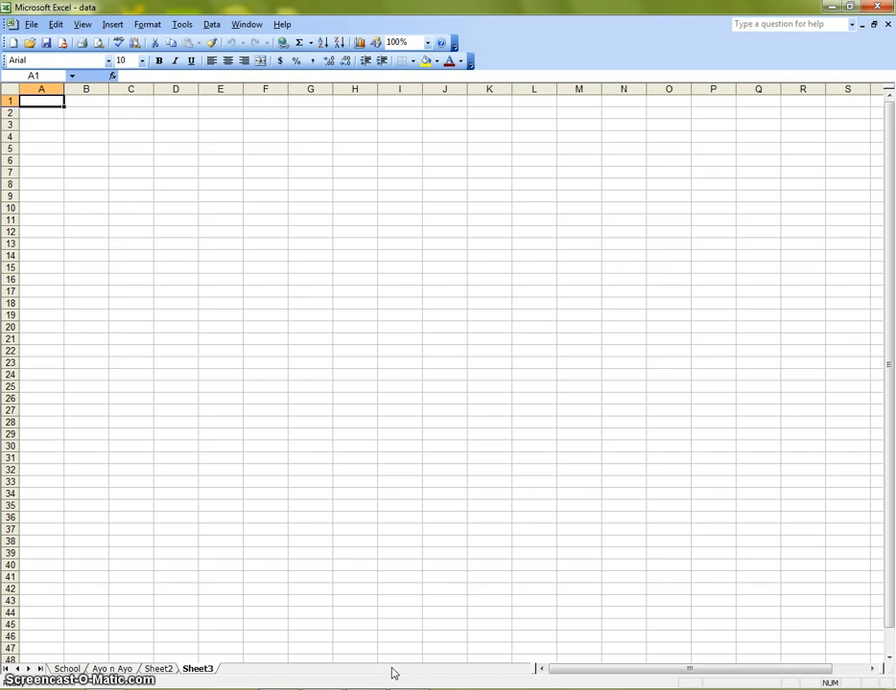
pyautogui.scroll(-4, 295, 391)
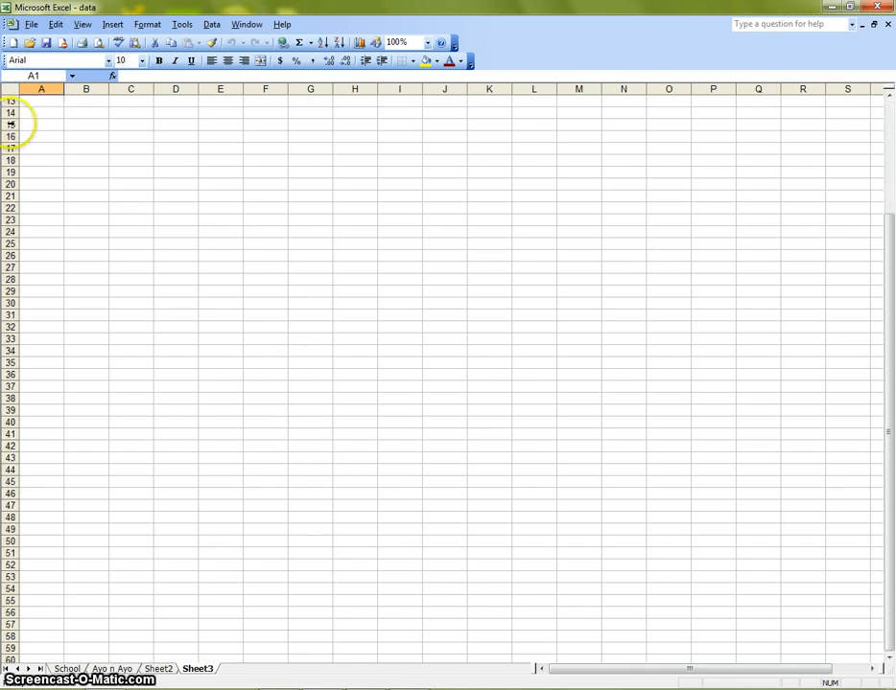
pyautogui.scroll(4, 230, 369)
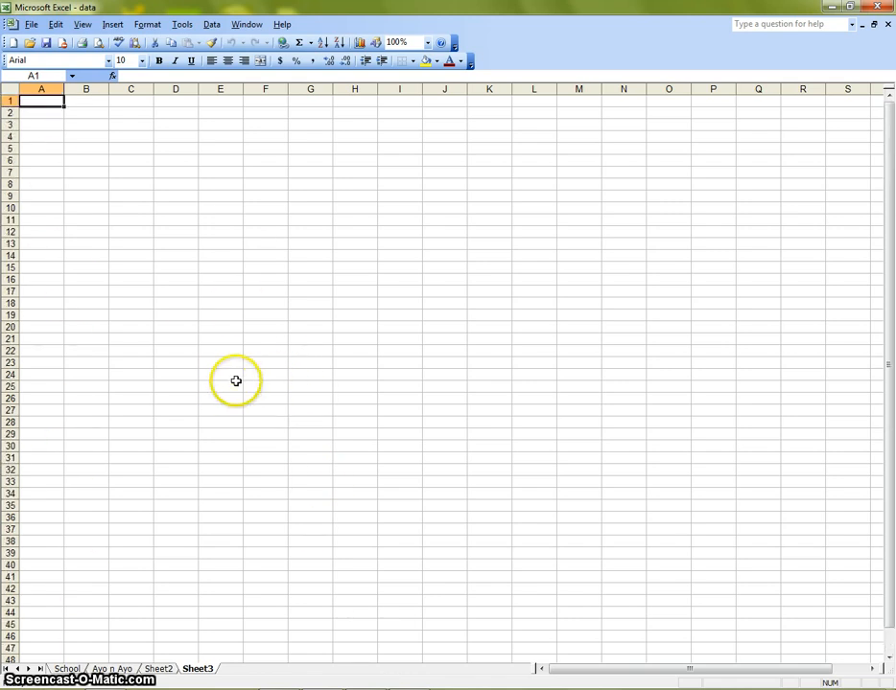
pyautogui.click(113, 668)
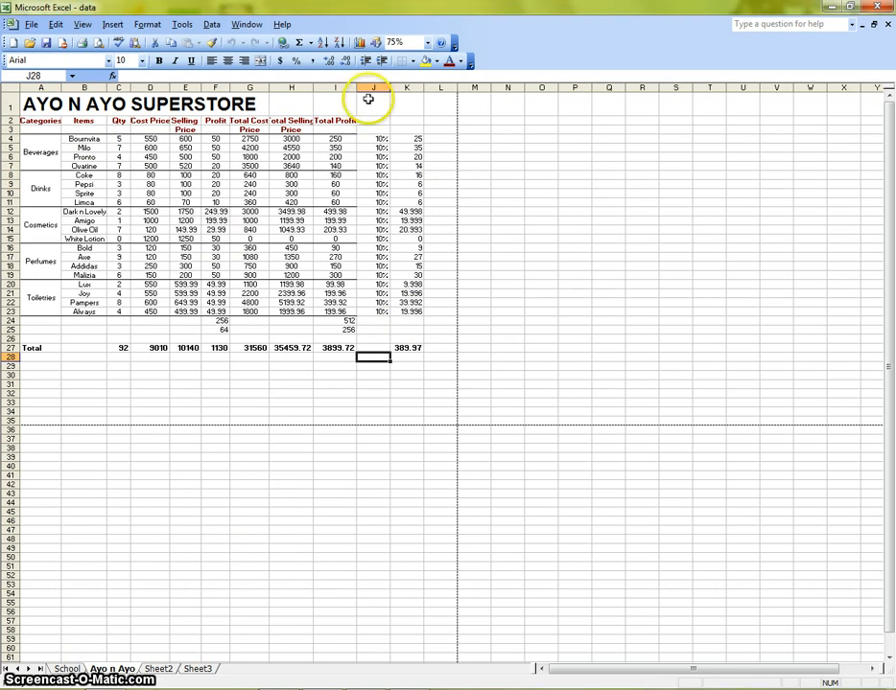
pyautogui.click(158, 669)
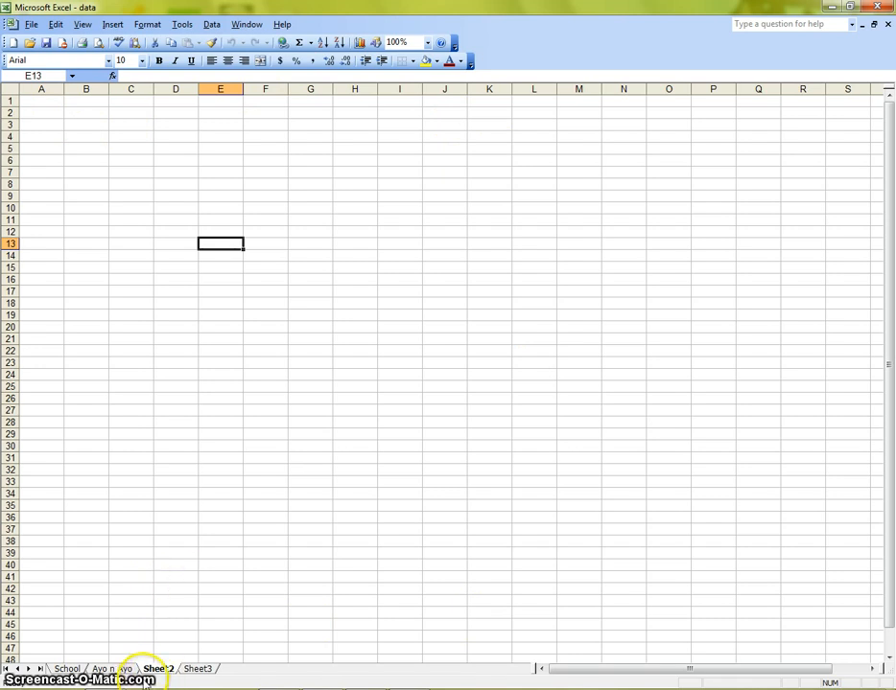
pyautogui.click(116, 668)
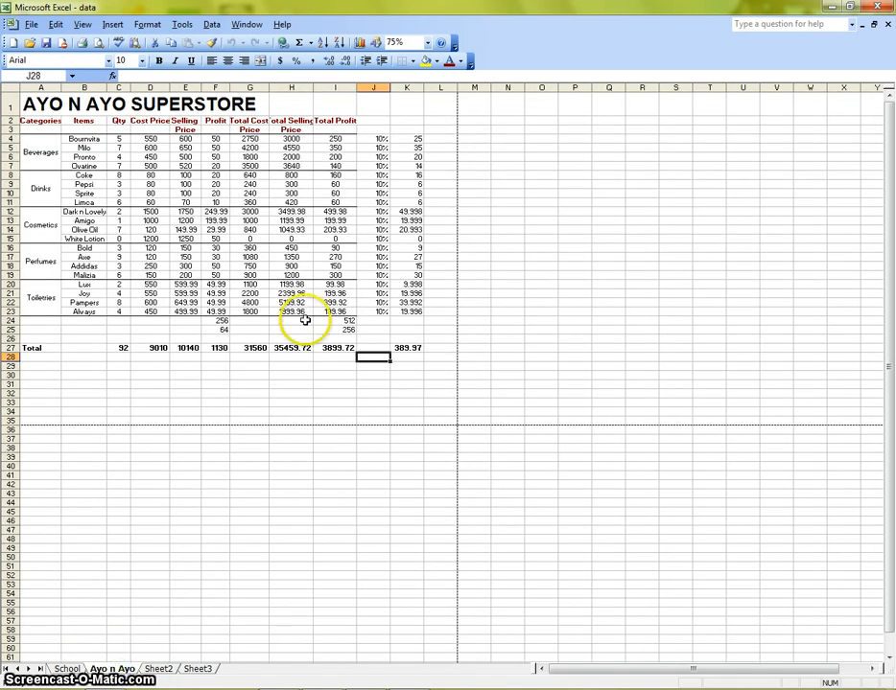
# - Try to enter 250.00 as the Bournvita total profit at 100% zoom
pyautogui.click(428, 42)
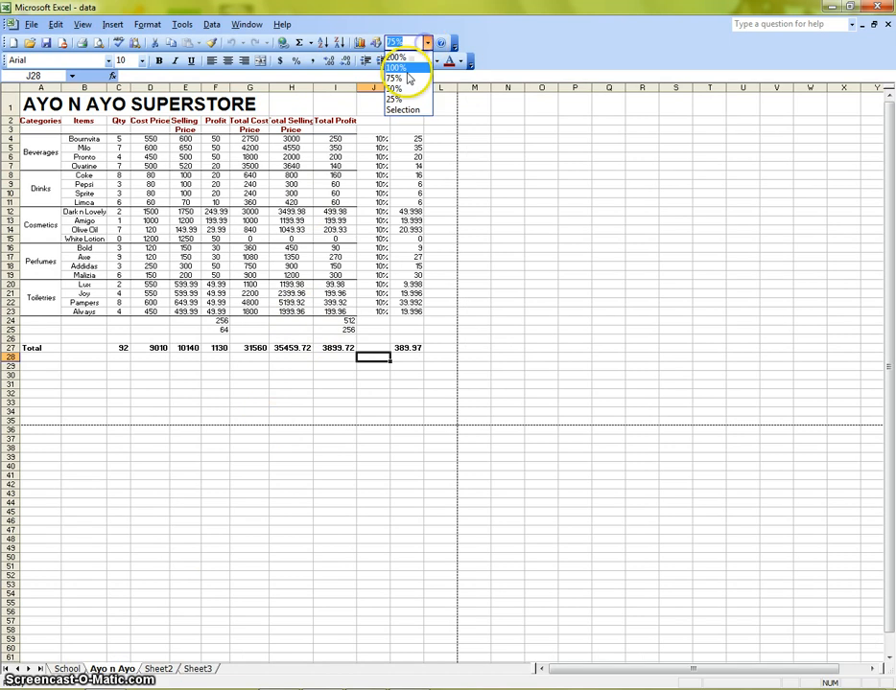
pyautogui.click(399, 68)
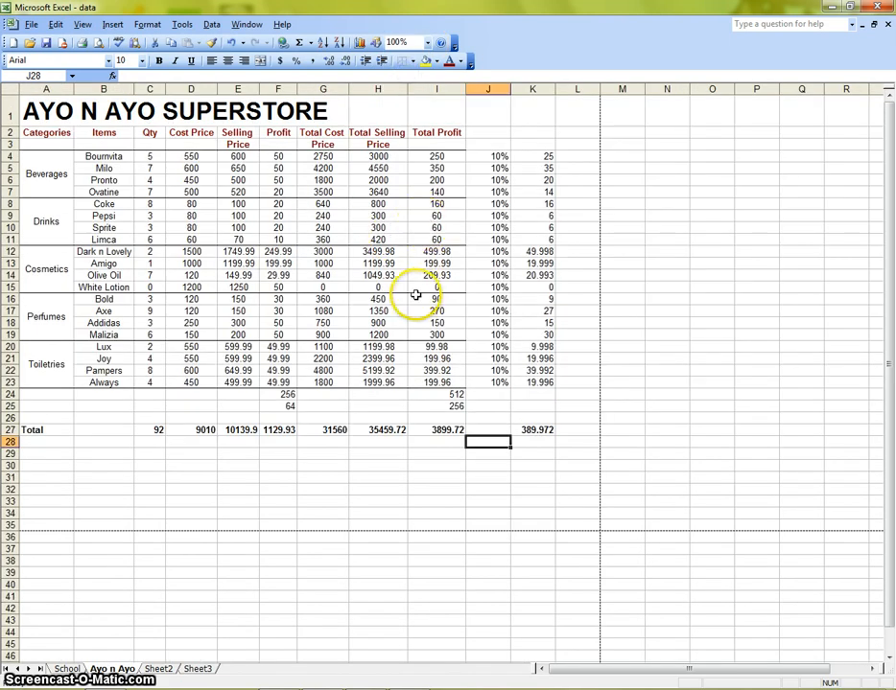
pyautogui.click(448, 156)
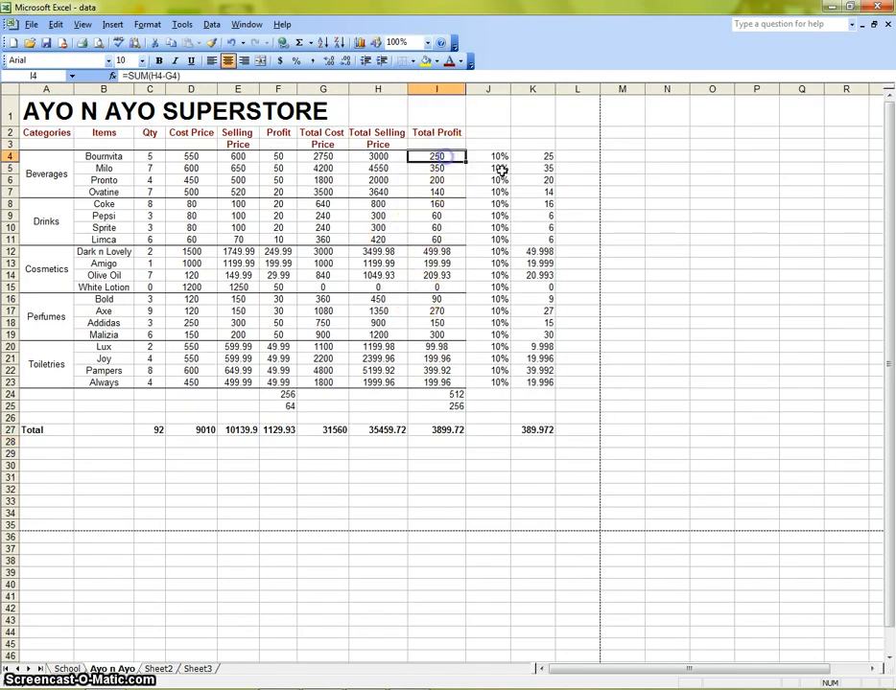
pyautogui.write('25')
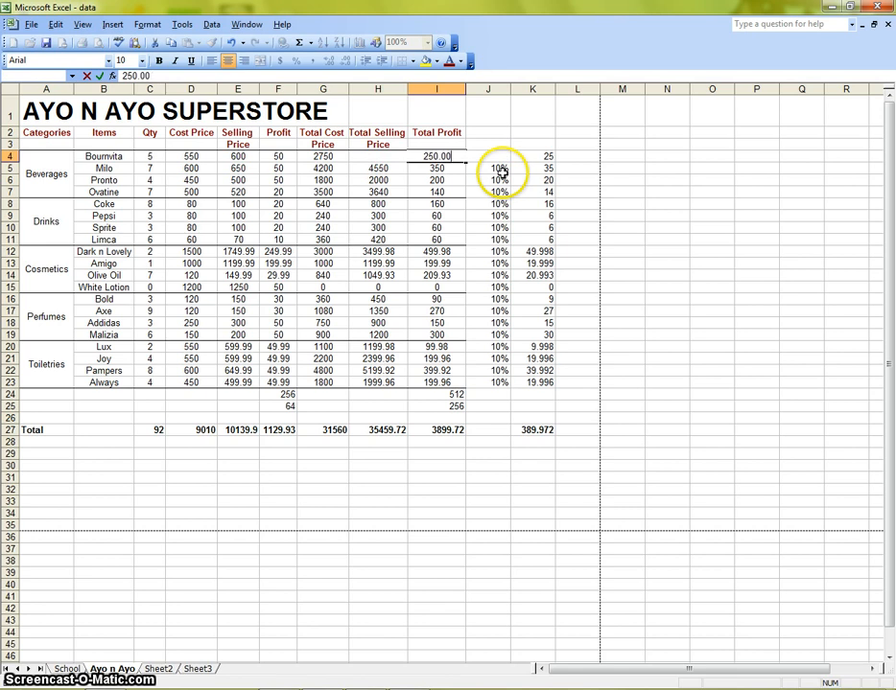
pyautogui.write('0.00')
pyautogui.click(498, 170)
pyautogui.click(445, 156)
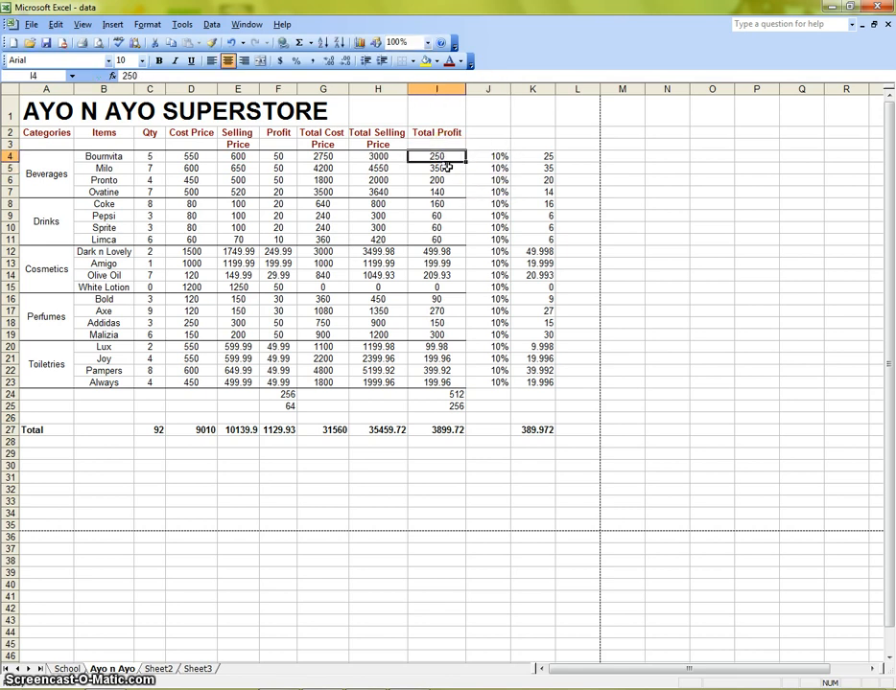
pyautogui.write('2')
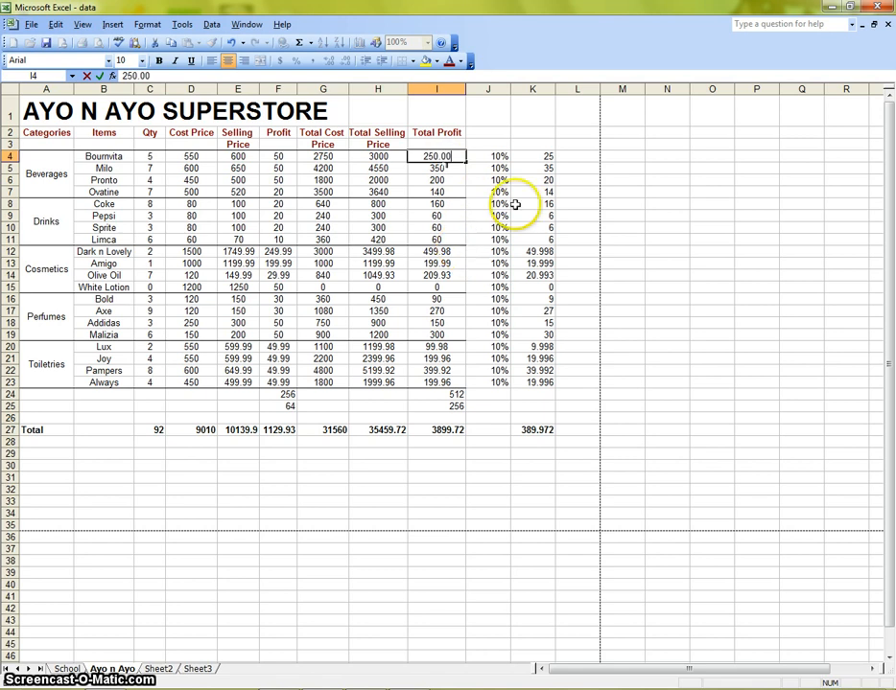
pyautogui.click(480, 285)
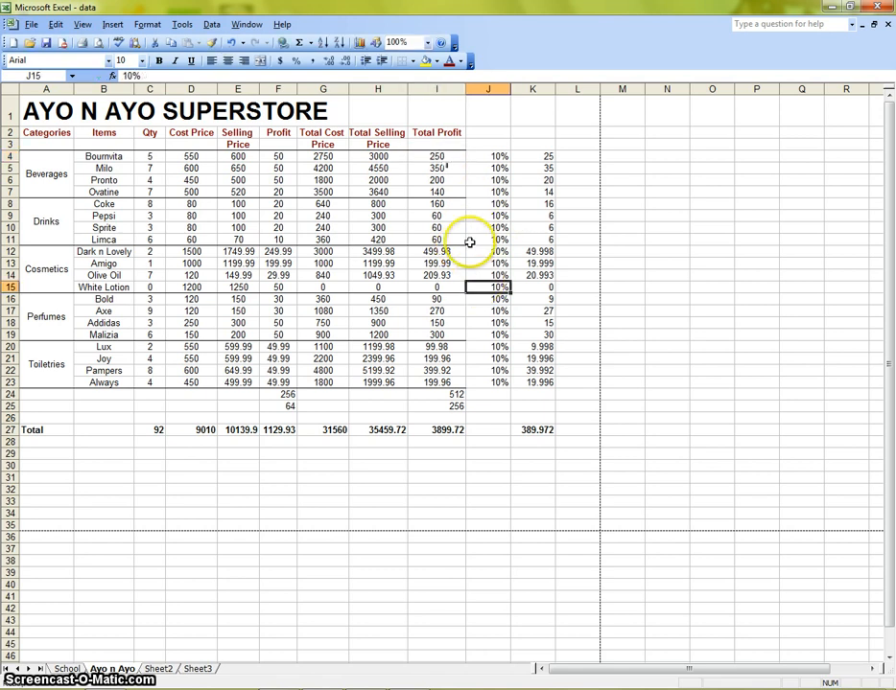
# - Set the Bournvita total profit cell to 250.01
pyautogui.click(440, 157)
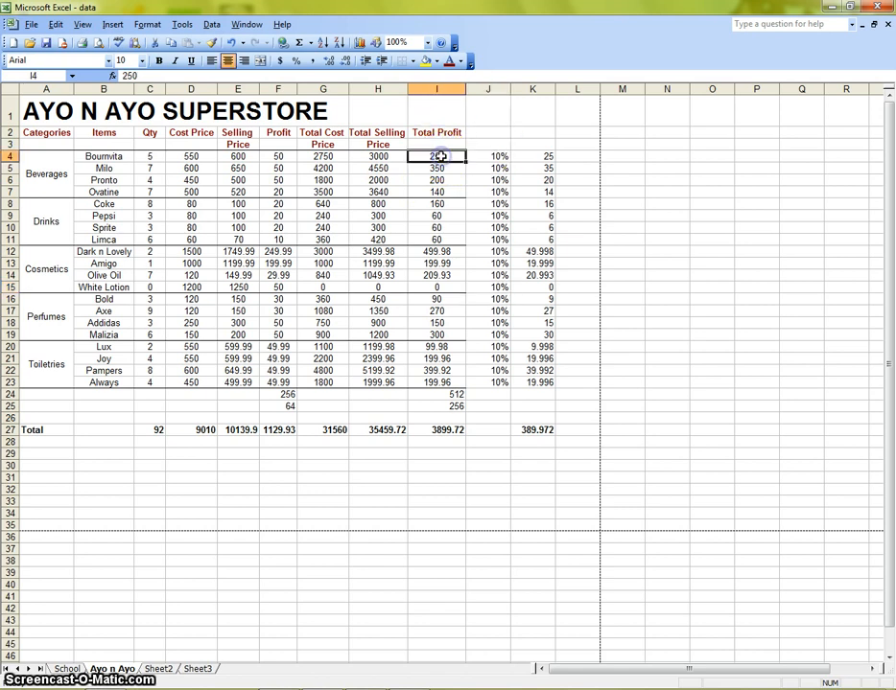
pyautogui.write('25')
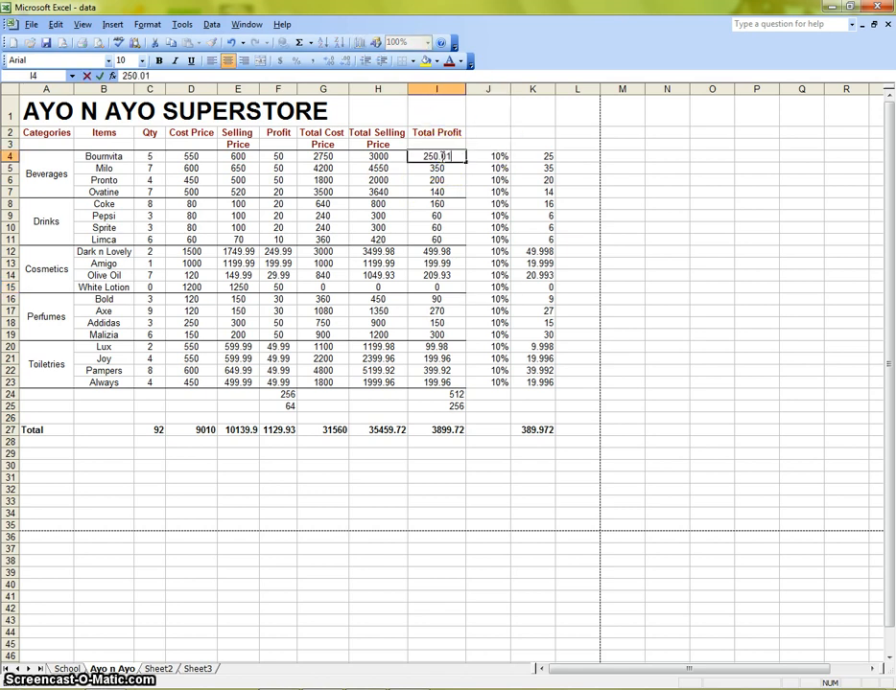
pyautogui.click(489, 172)
# - Enter 350 as the Milo total profit value
pyautogui.click(440, 168)
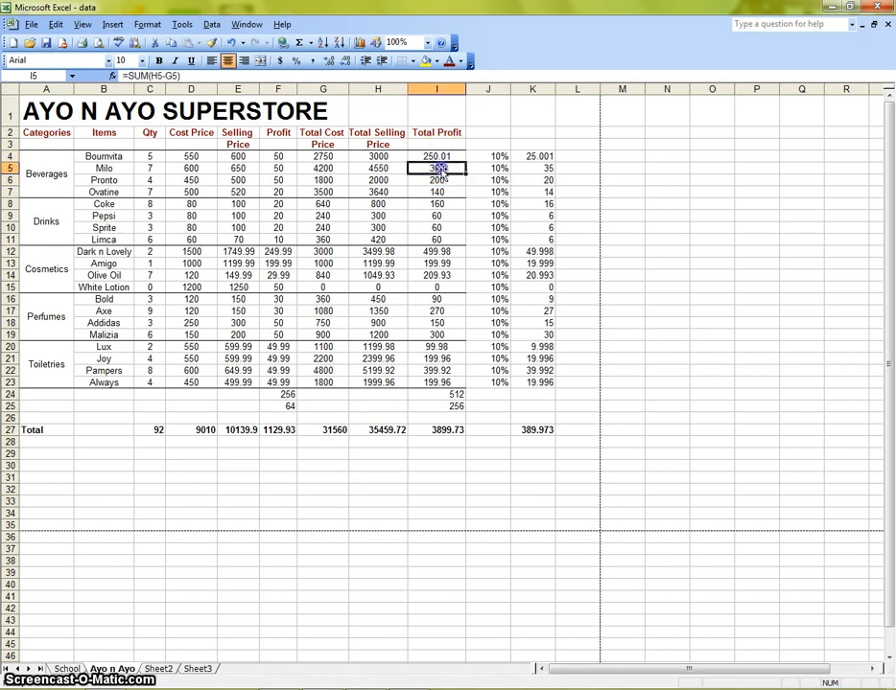
pyautogui.write('350.00')
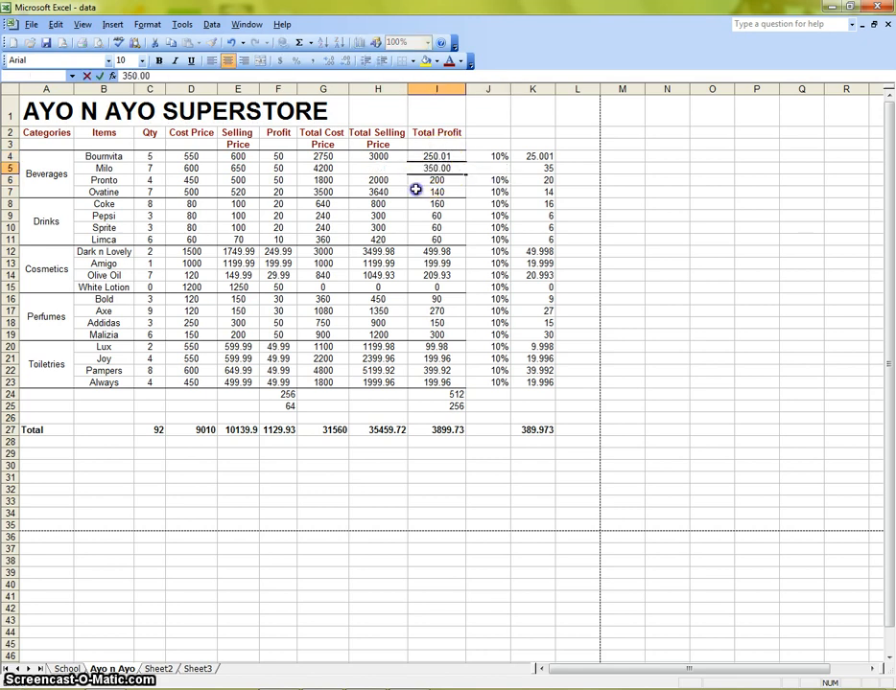
pyautogui.click(415, 189)
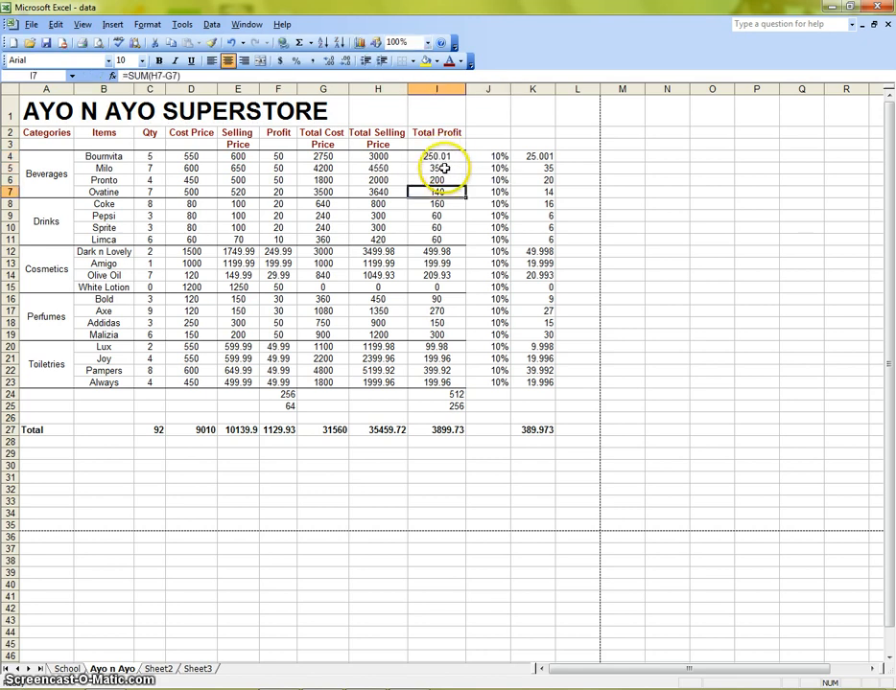
# - Apply the custom 0.00 number format to the Milo total profit cell
pyautogui.click(444, 168)
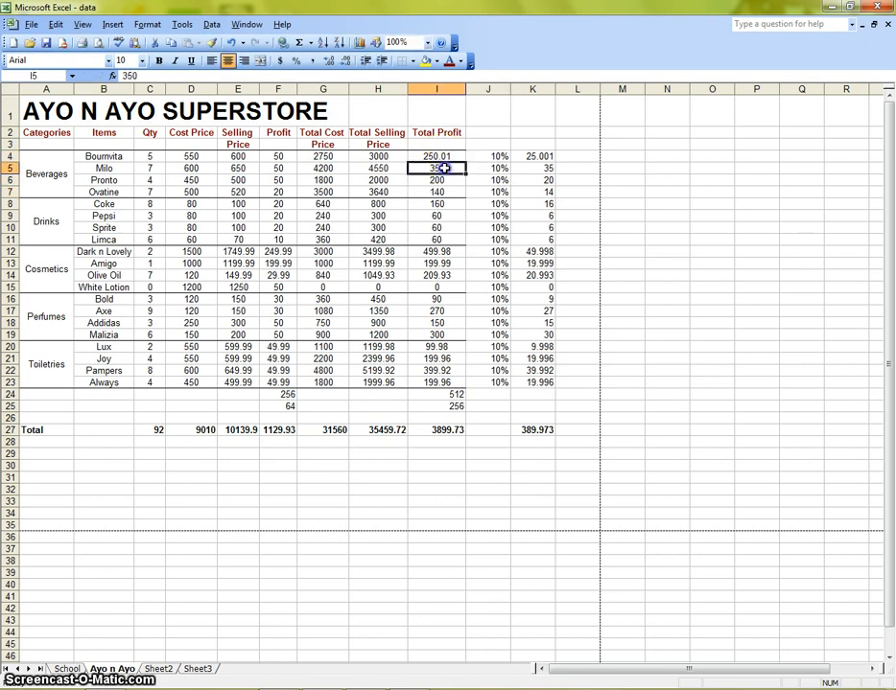
pyautogui.click(151, 25)
pyautogui.click(165, 41)
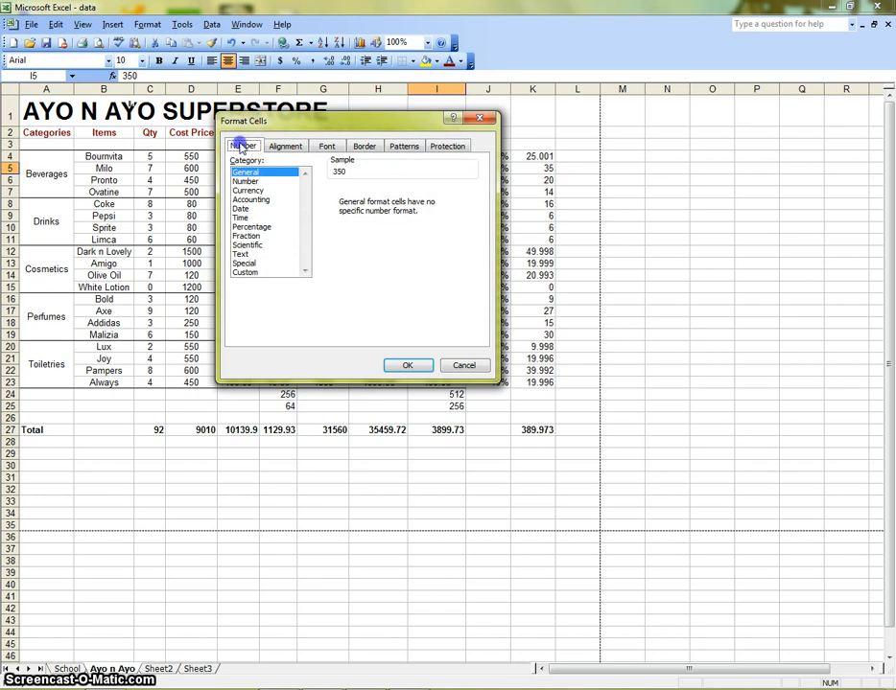
pyautogui.click(249, 273)
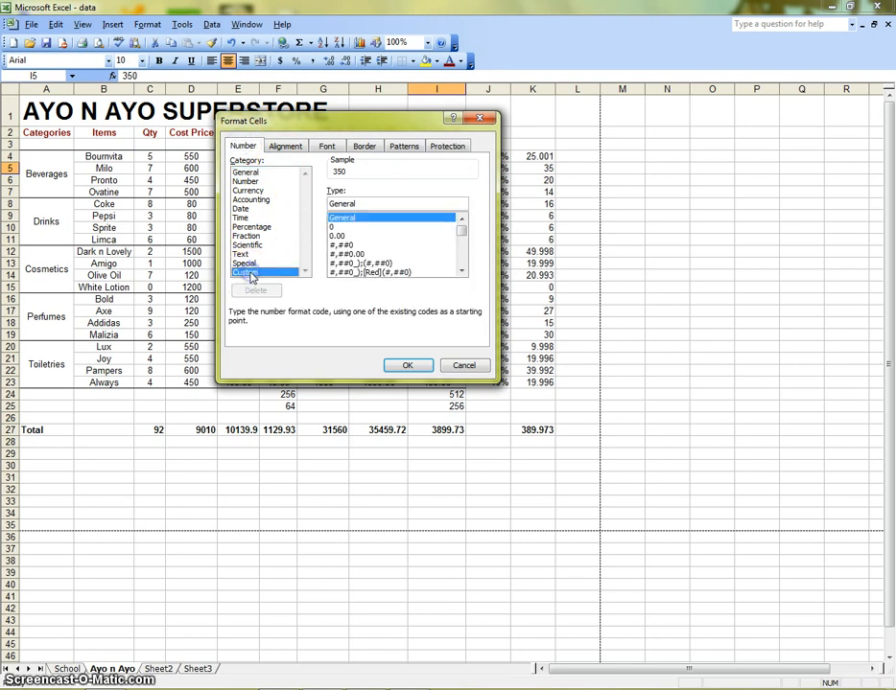
pyautogui.click(337, 236)
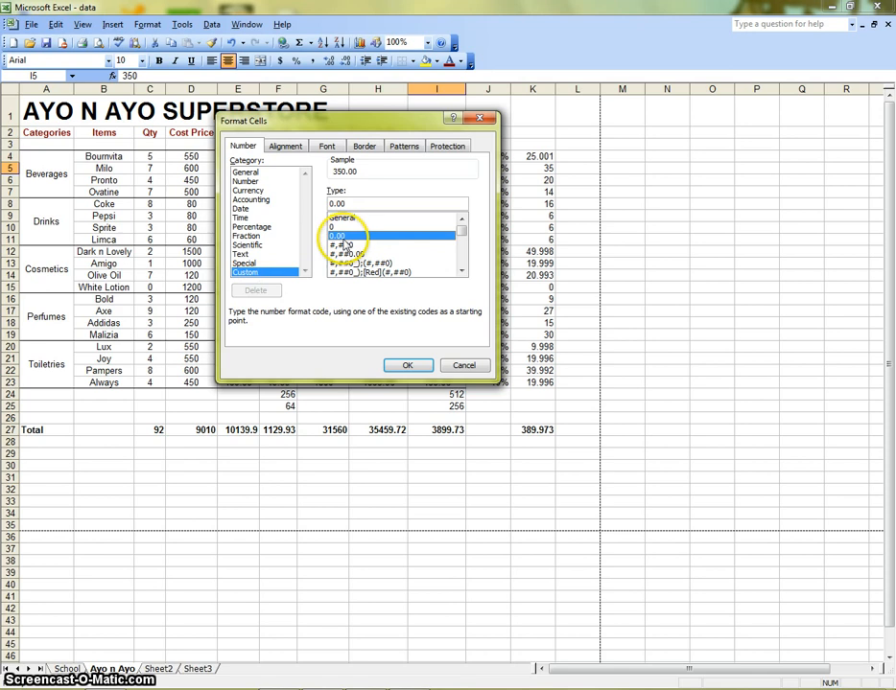
pyautogui.click(462, 272)
pyautogui.moveTo(461, 271); pyautogui.dragTo(462, 271)
pyautogui.click(461, 219)
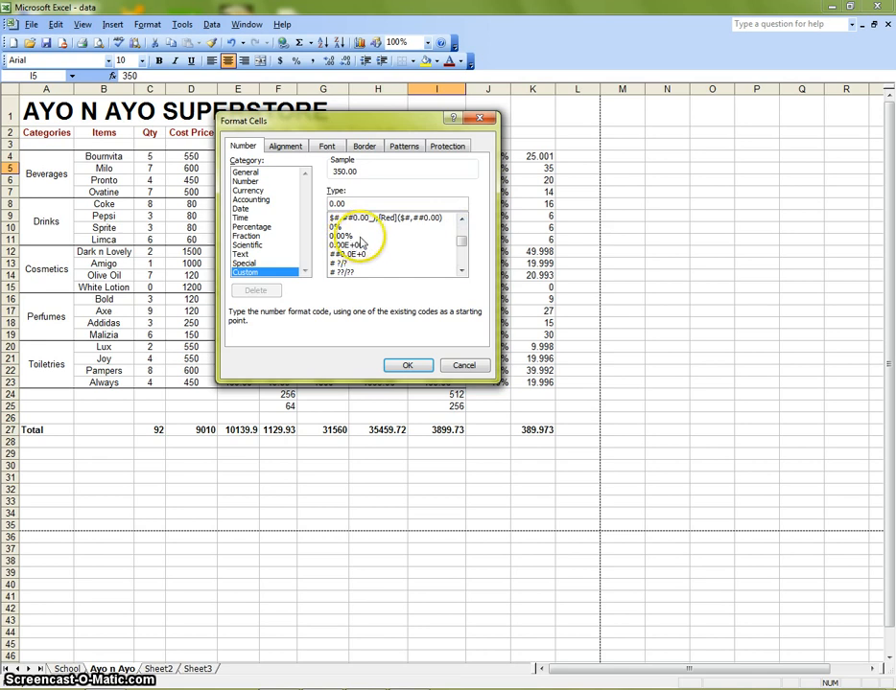
pyautogui.moveTo(462, 274); pyautogui.dragTo(463, 219)
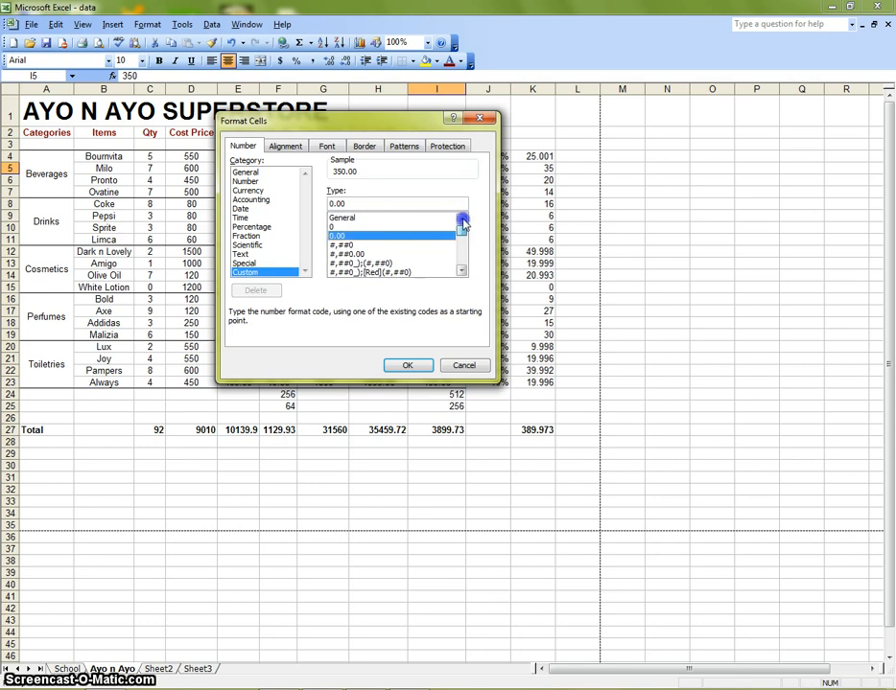
pyautogui.click(372, 236)
pyautogui.click(407, 367)
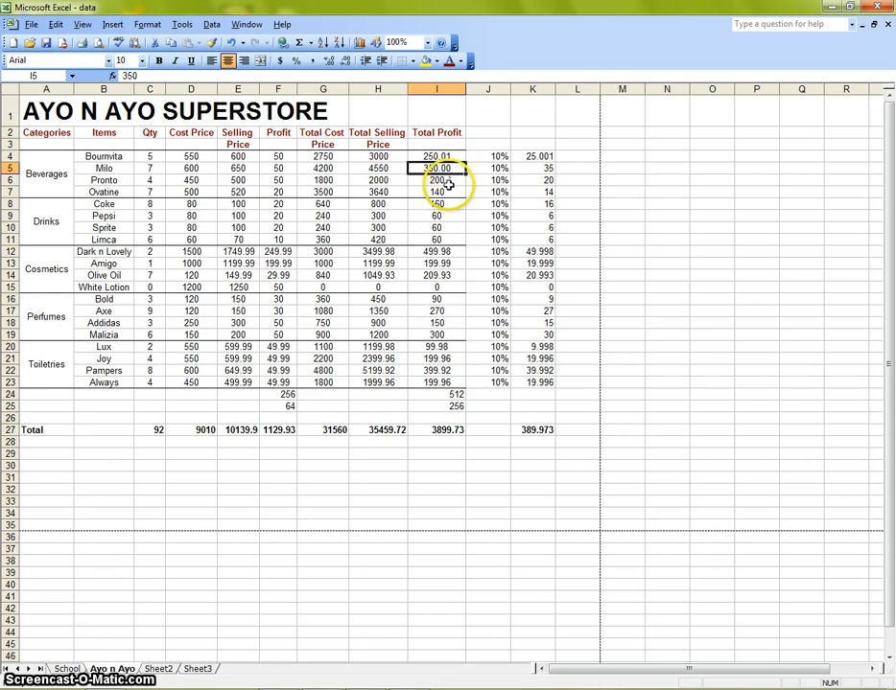
# - Apply the custom 0.00 number format to the grand total of the Total Profit column
pyautogui.click(447, 180)
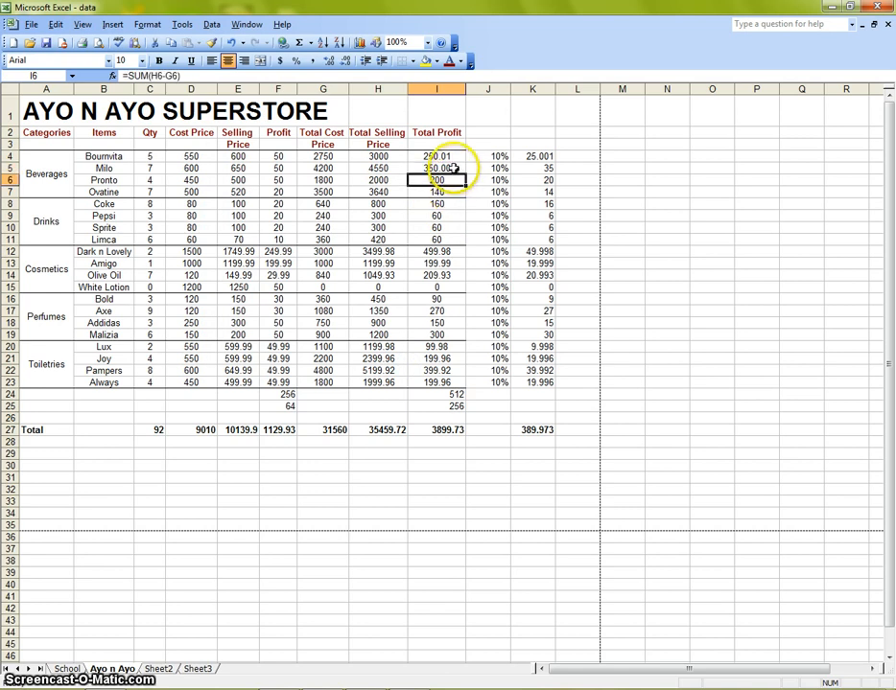
pyautogui.click(452, 169)
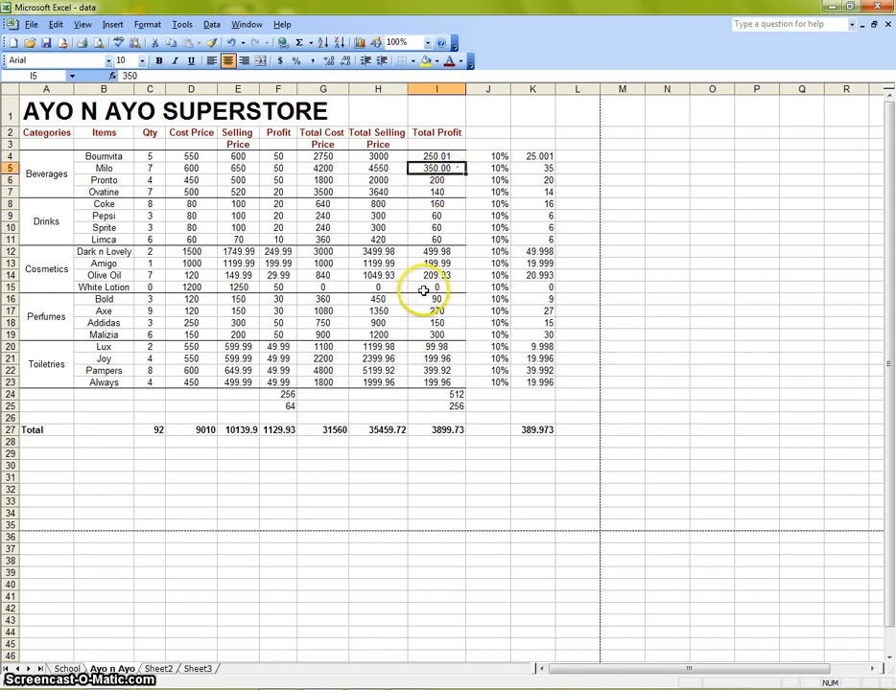
pyautogui.click(446, 430)
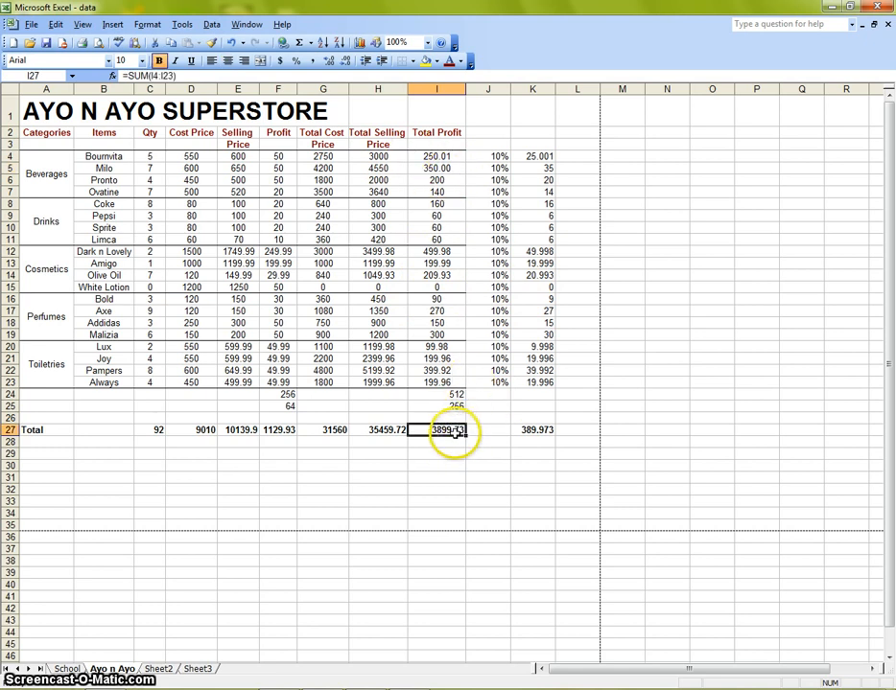
pyautogui.click(159, 27)
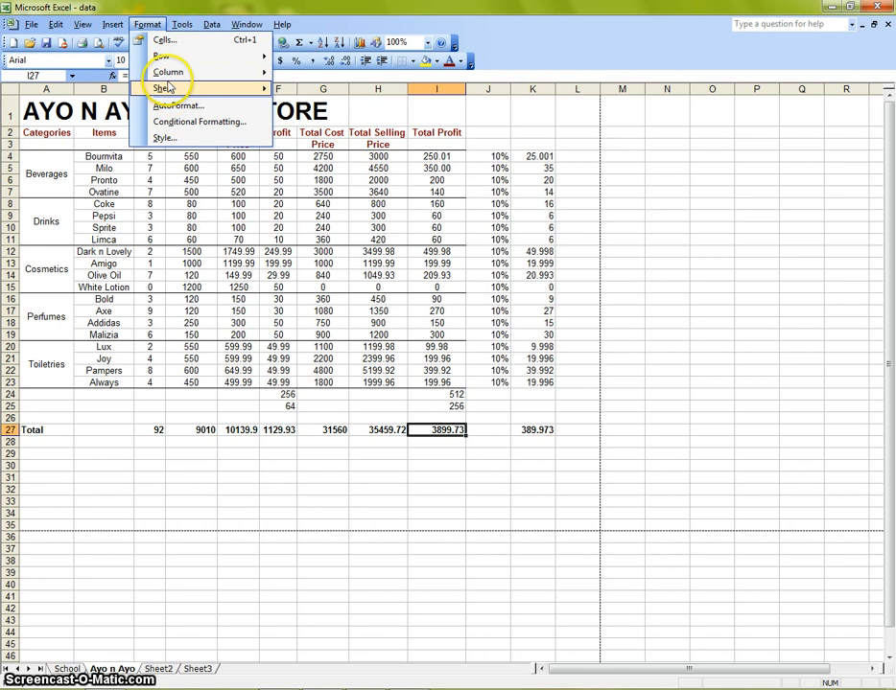
pyautogui.click(163, 40)
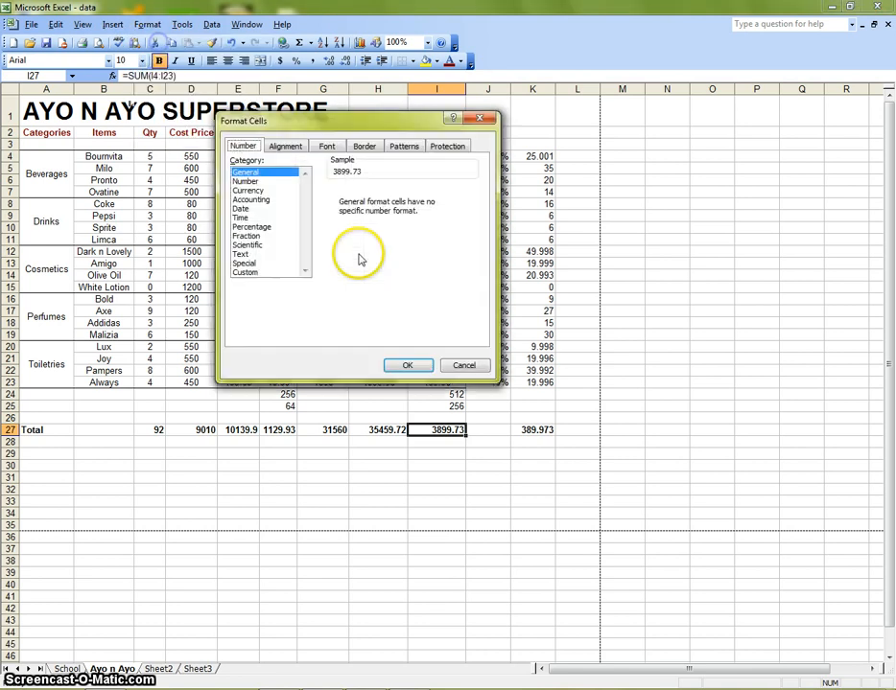
pyautogui.click(252, 273)
pyautogui.click(347, 236)
pyautogui.click(407, 366)
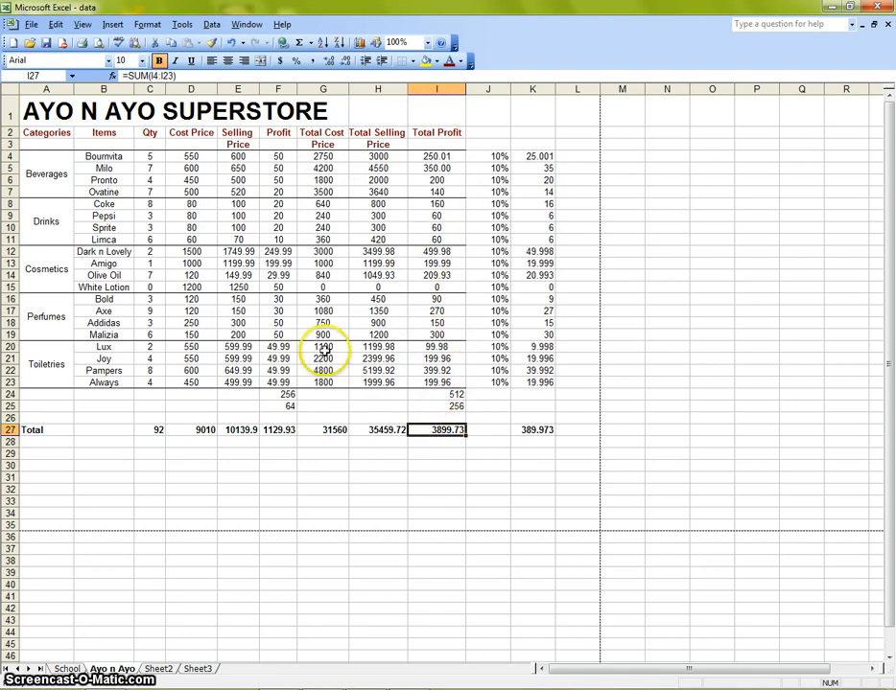
pyautogui.click(148, 24)
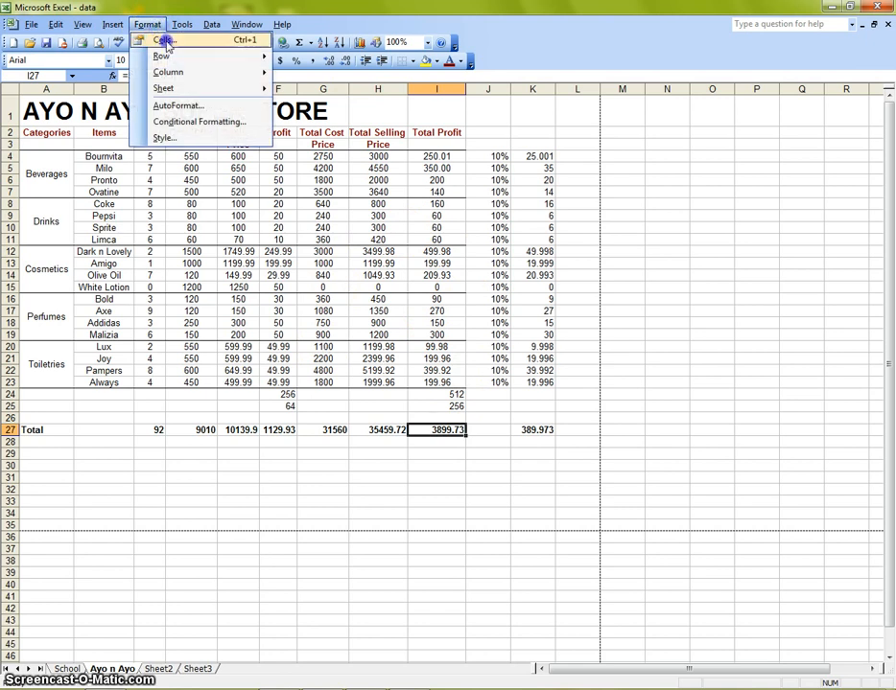
pyautogui.click(168, 38)
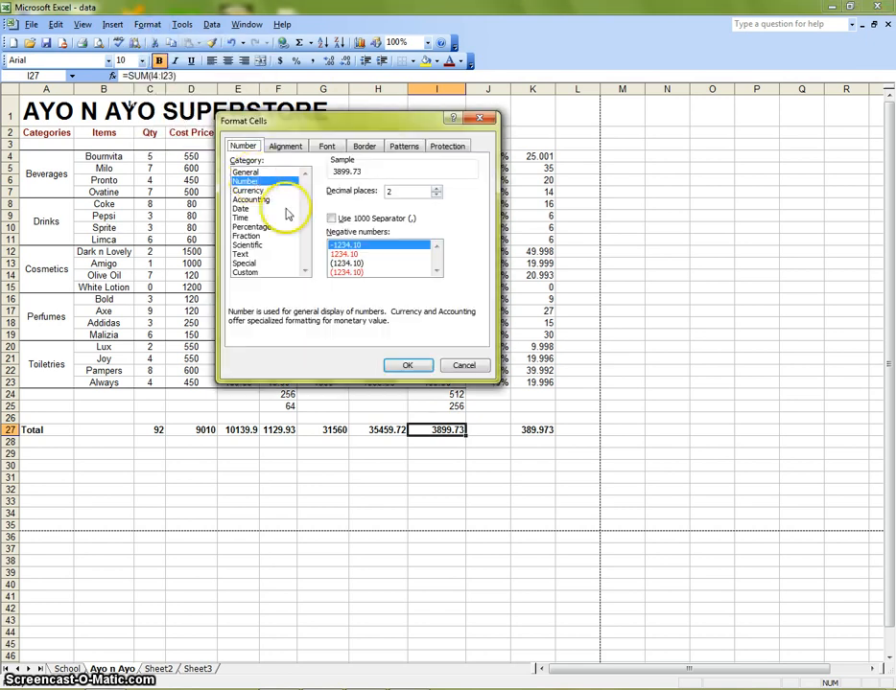
pyautogui.click(283, 147)
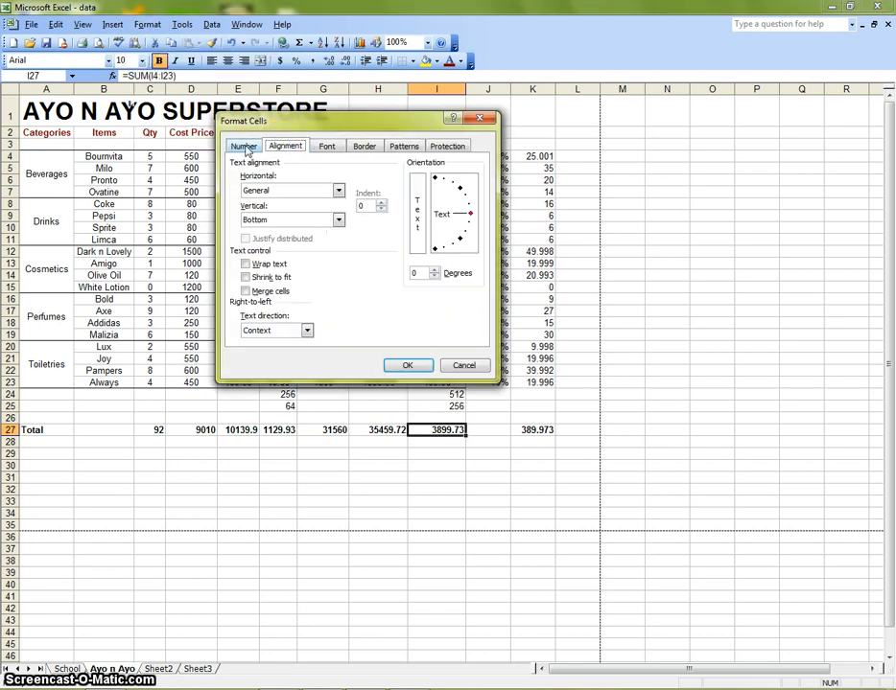
pyautogui.click(246, 149)
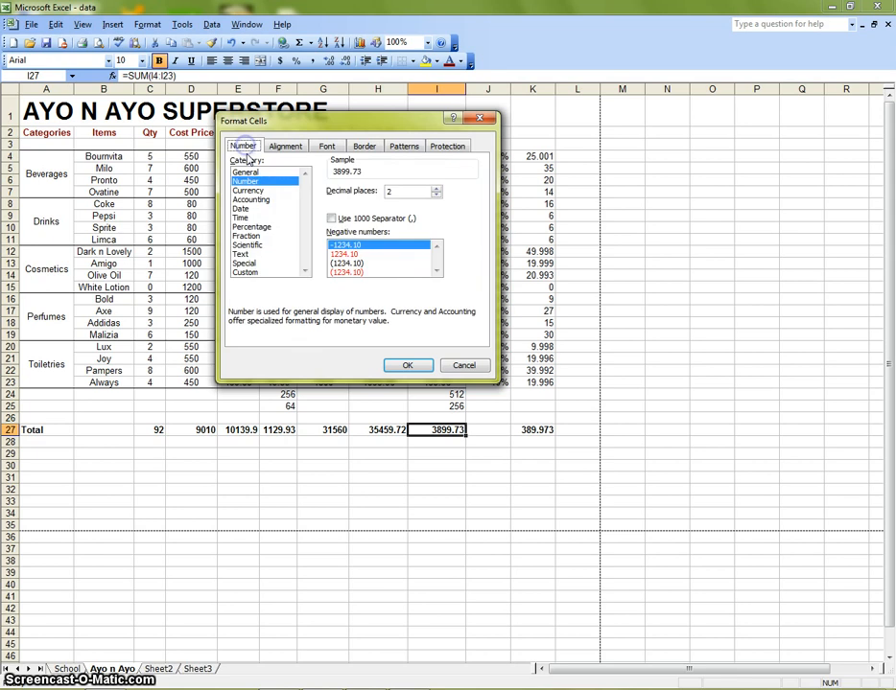
pyautogui.click(251, 191)
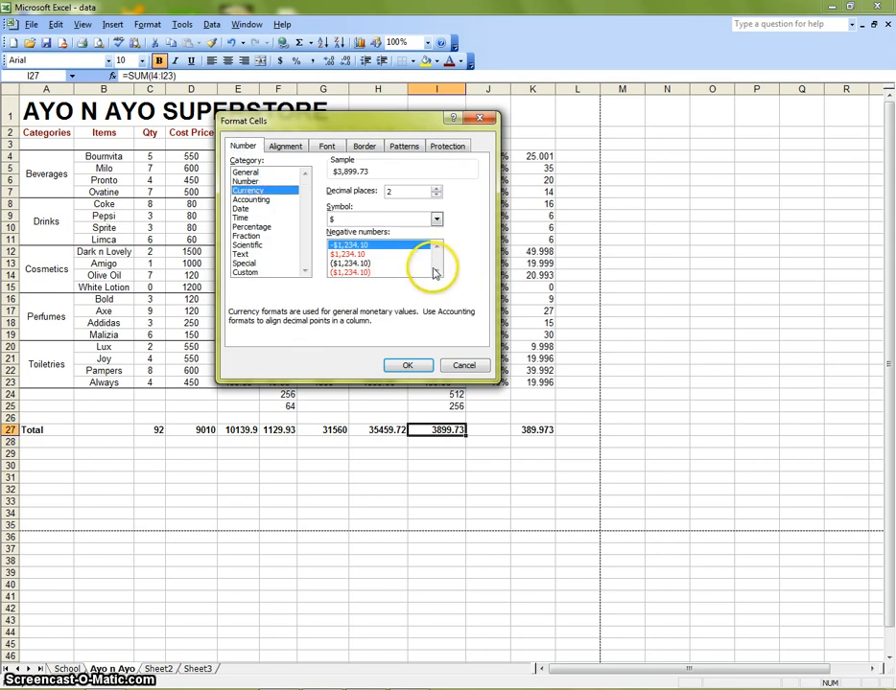
pyautogui.click(347, 254)
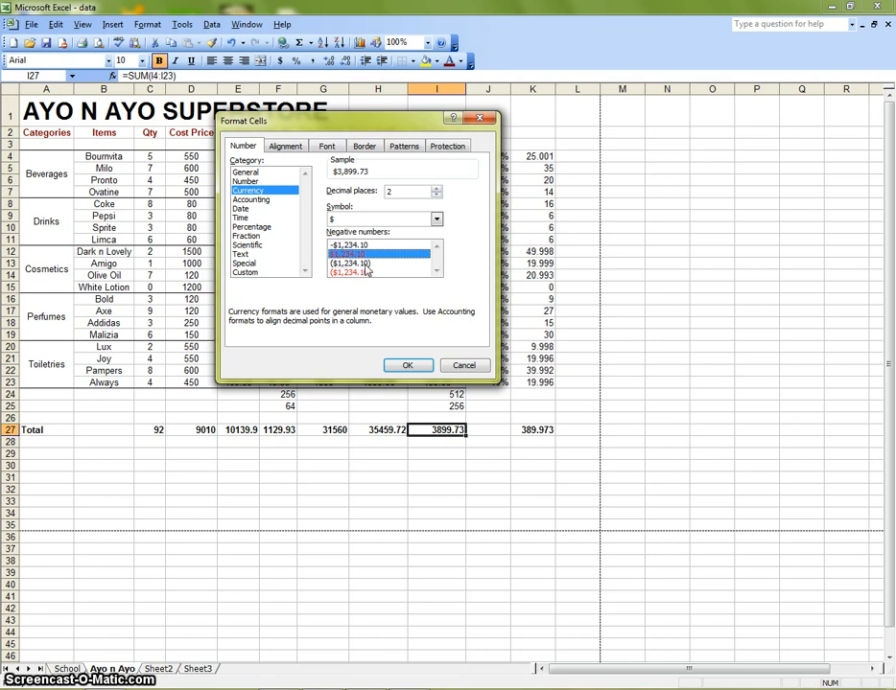
pyautogui.click(464, 365)
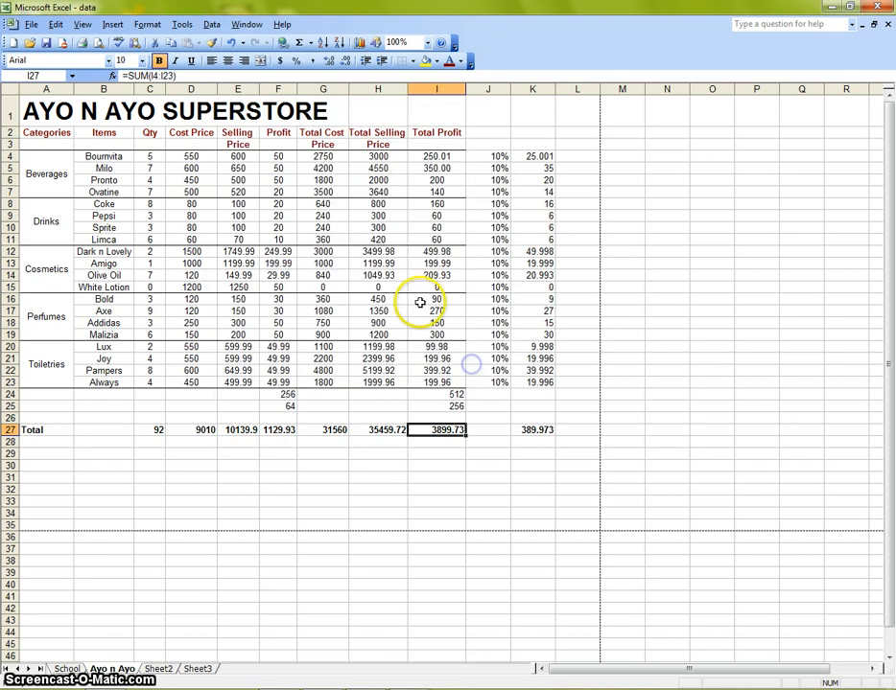
# - Apply the Accounting format with the NGN currency symbol to the Total Profit grand total
pyautogui.click(146, 24)
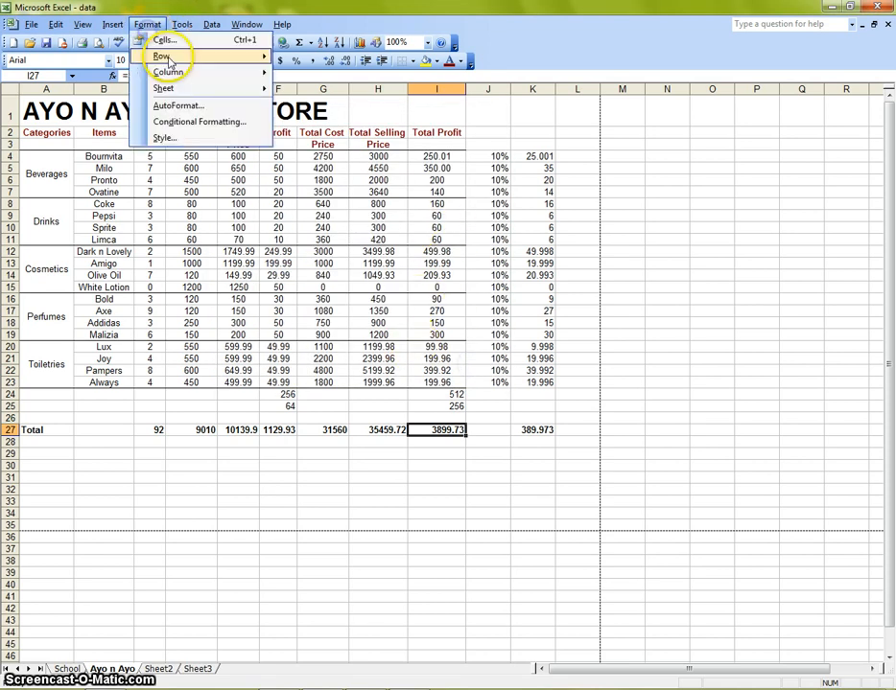
pyautogui.click(163, 40)
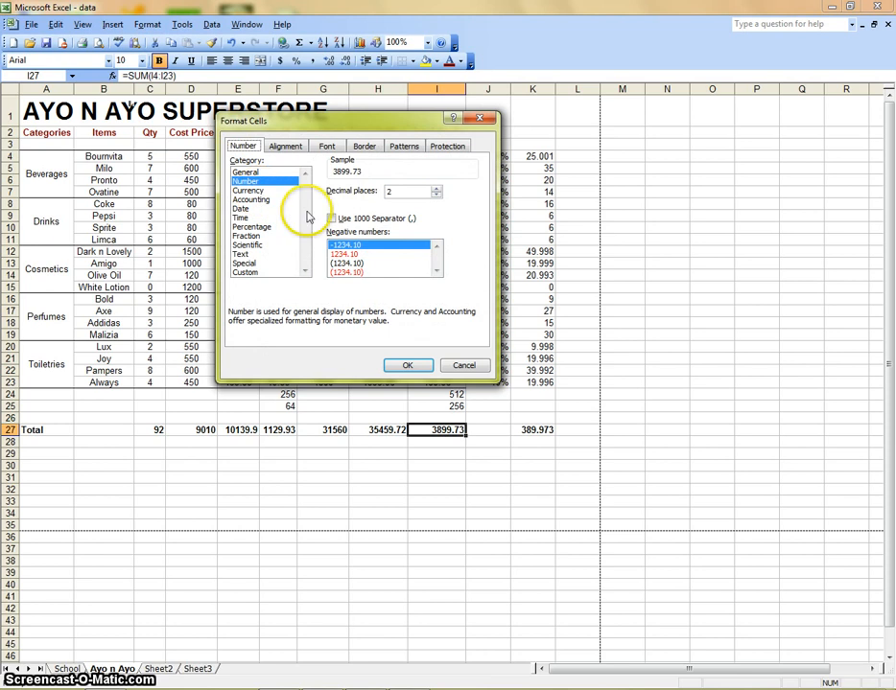
pyautogui.click(242, 172)
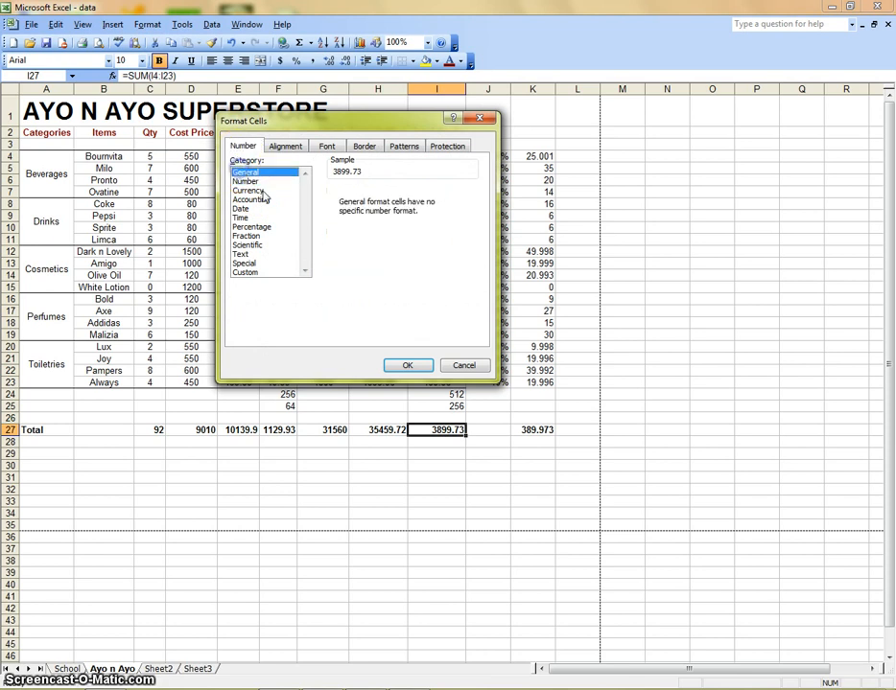
pyautogui.click(246, 181)
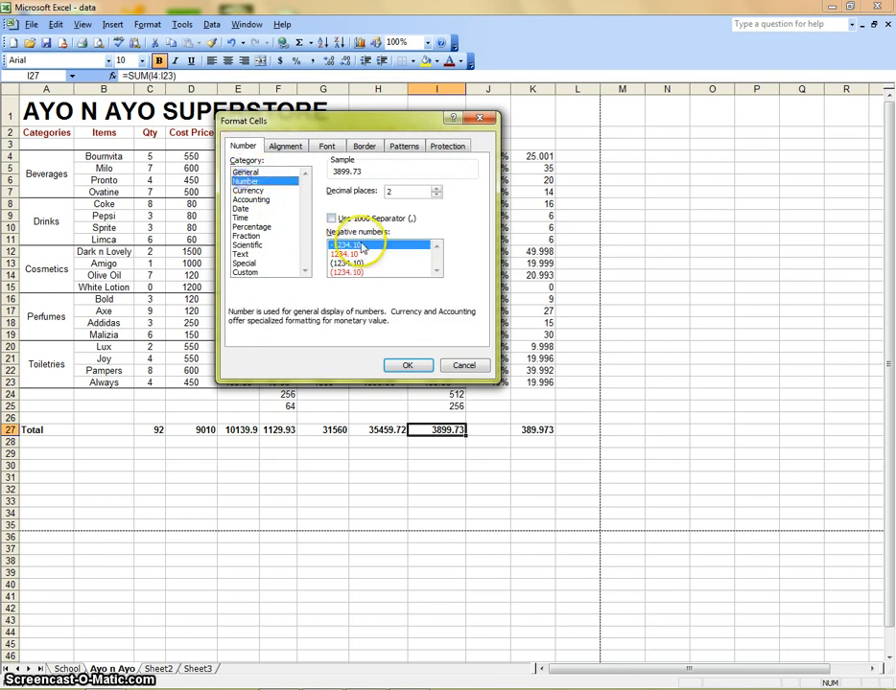
pyautogui.click(252, 191)
pyautogui.click(257, 199)
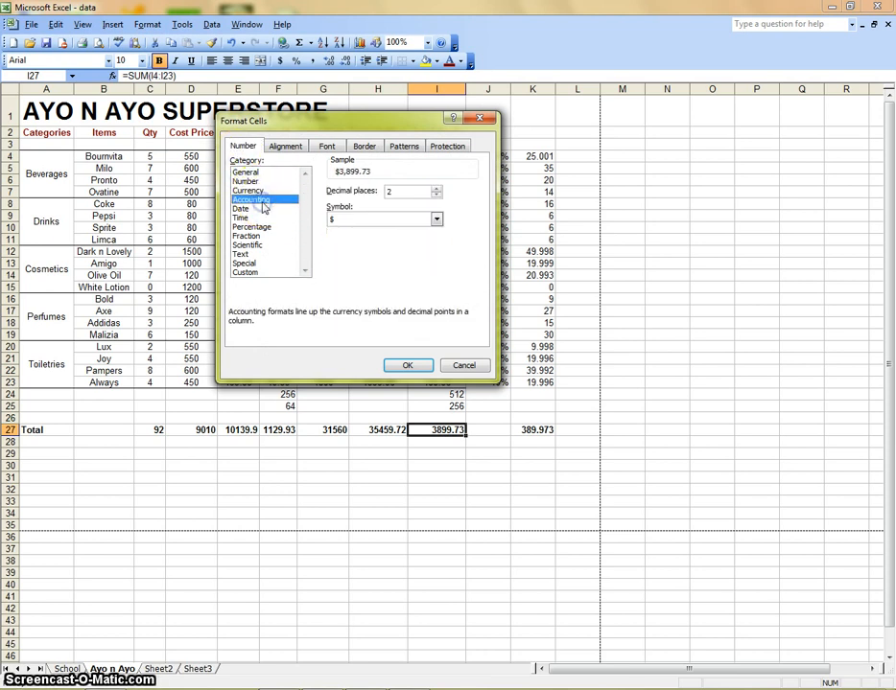
pyautogui.click(437, 220)
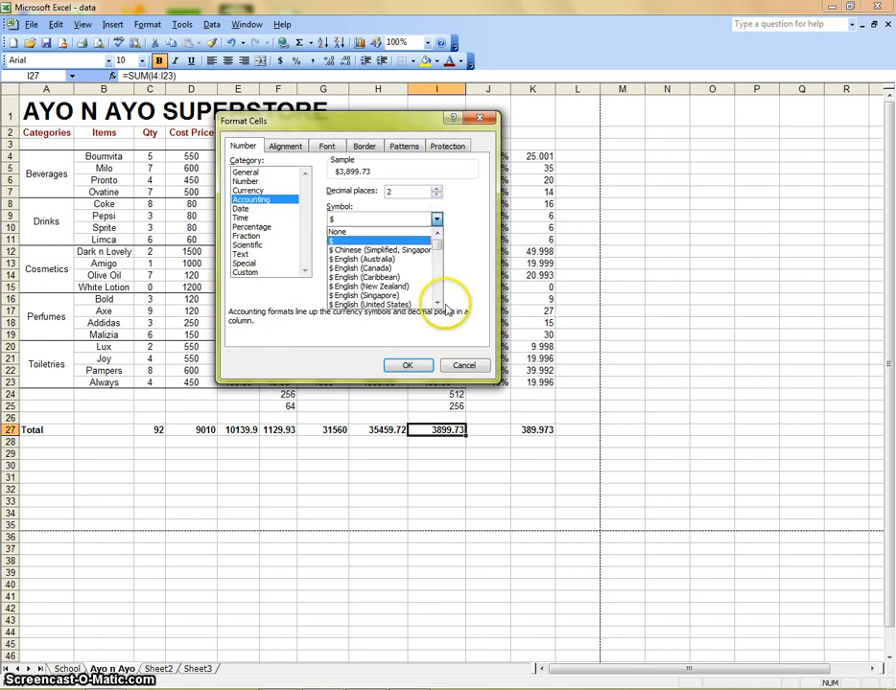
pyautogui.click(437, 304)
pyautogui.click(436, 304)
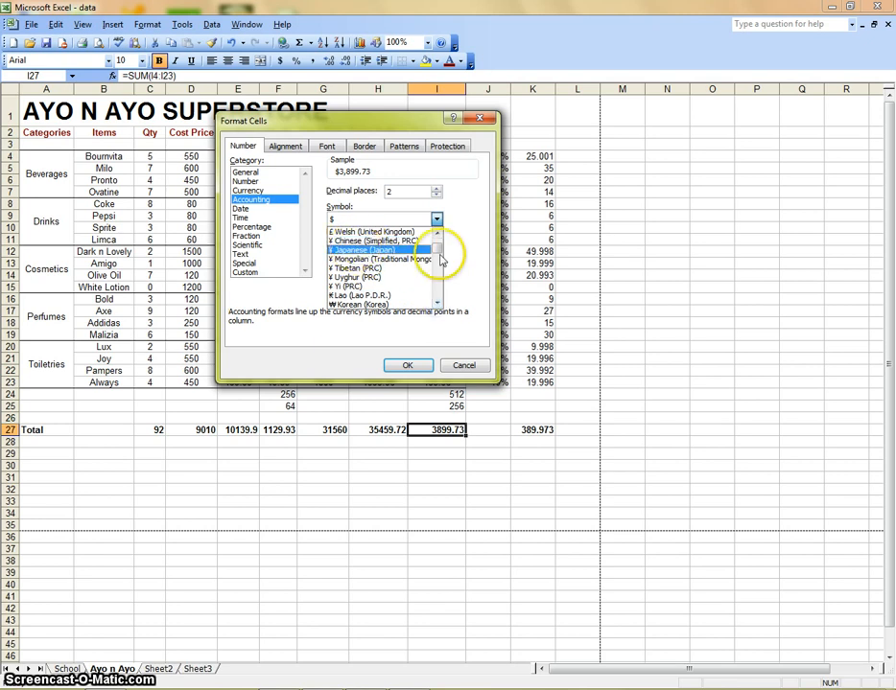
pyautogui.click(437, 303)
pyautogui.click(436, 304)
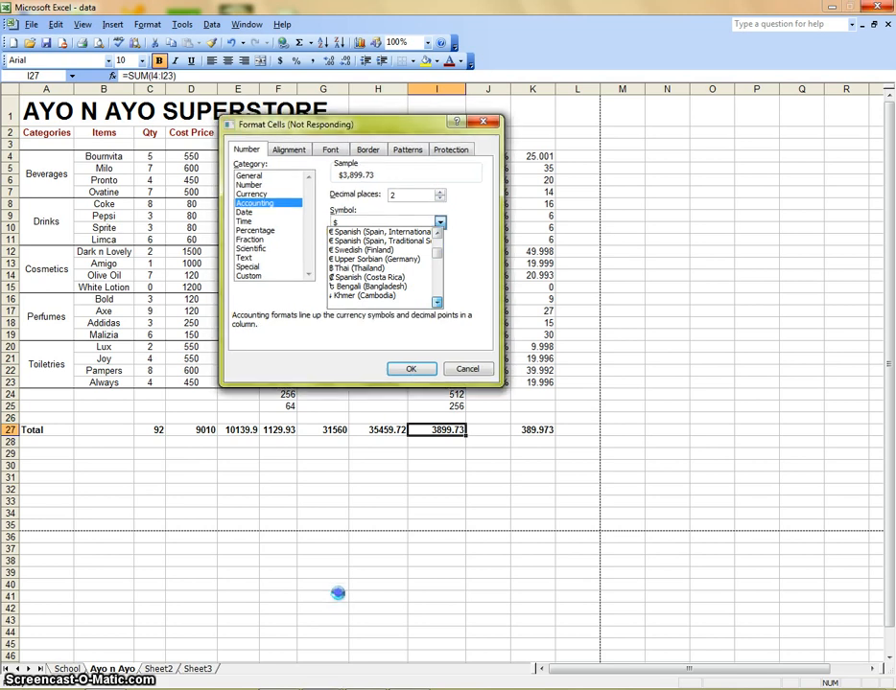
pyautogui.click(437, 219)
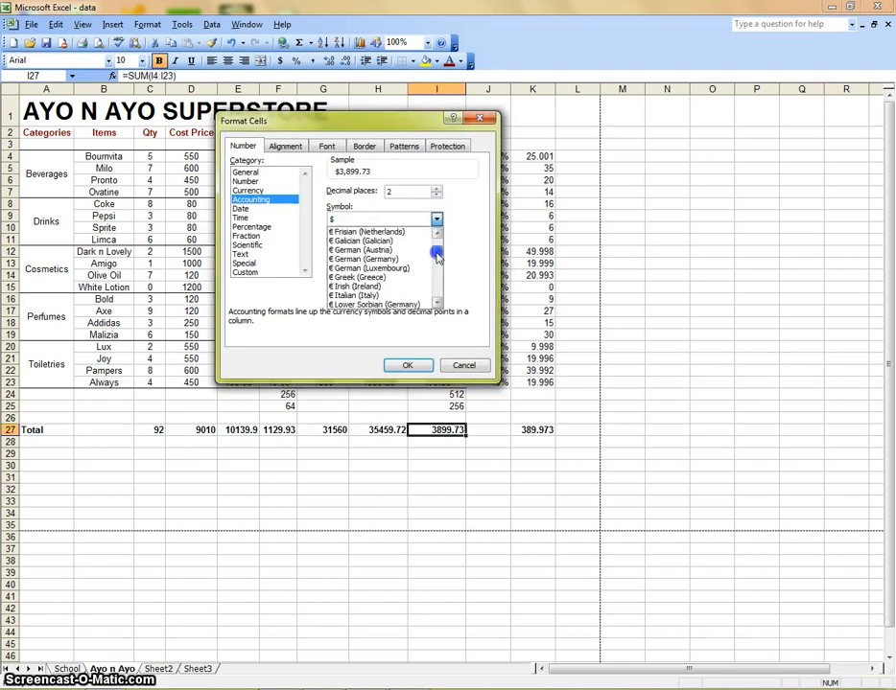
pyautogui.moveTo(437, 268); pyautogui.dragTo(437, 272)
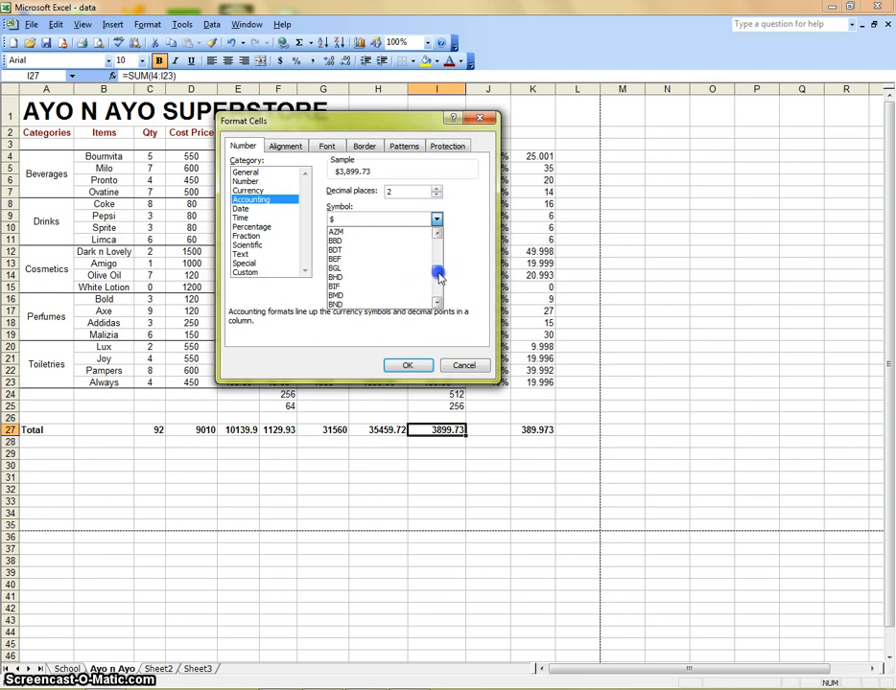
pyautogui.moveTo(438, 271)
pyautogui.mouseDown()
pyautogui.moveTo(438, 258)
pyautogui.moveTo(439, 278)
pyautogui.mouseUp()
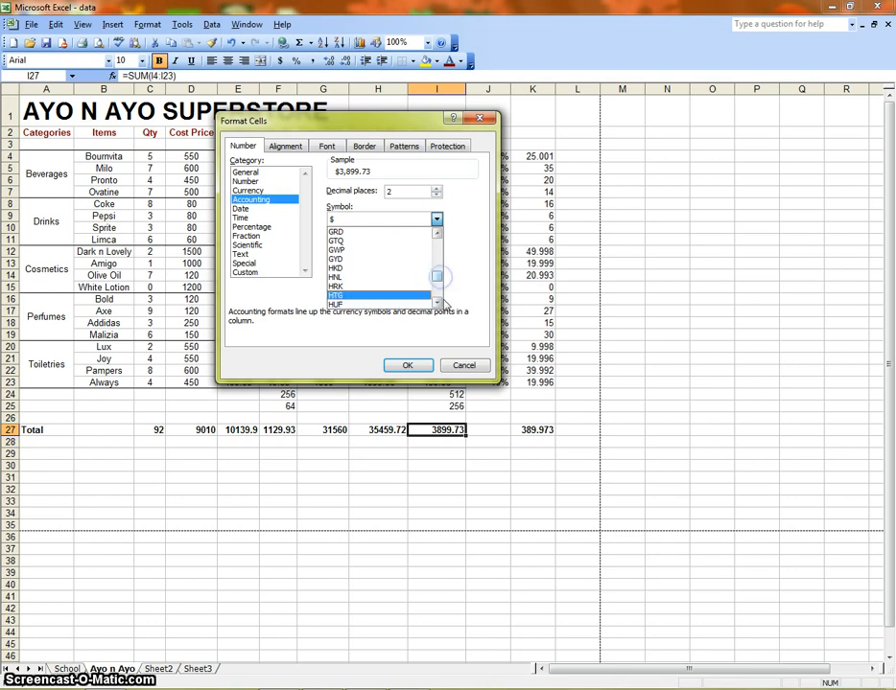
pyautogui.click(436, 303)
pyautogui.click(436, 303)
pyautogui.moveTo(432, 285); pyautogui.dragTo(437, 282)
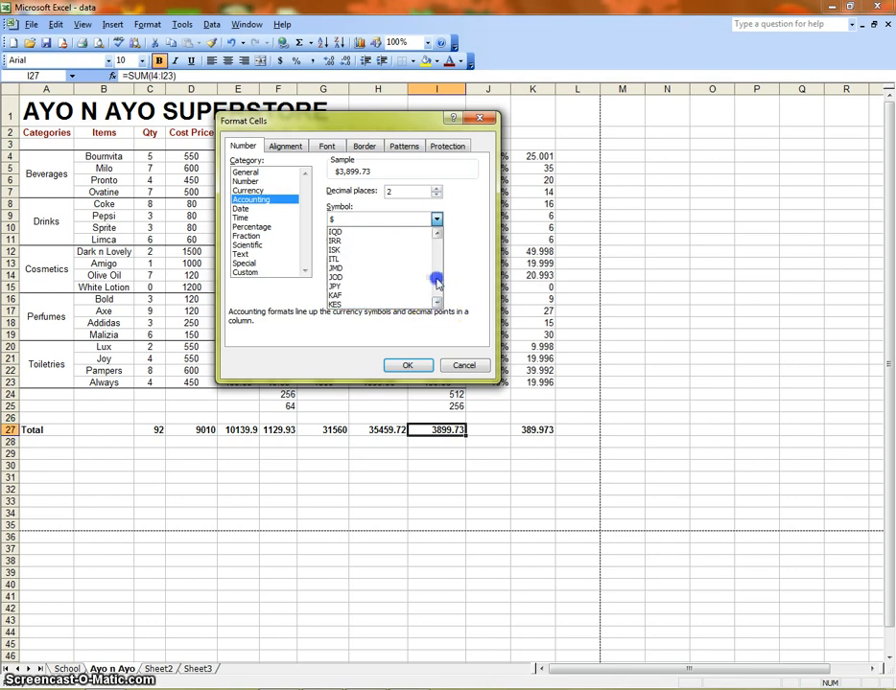
pyautogui.click(436, 233)
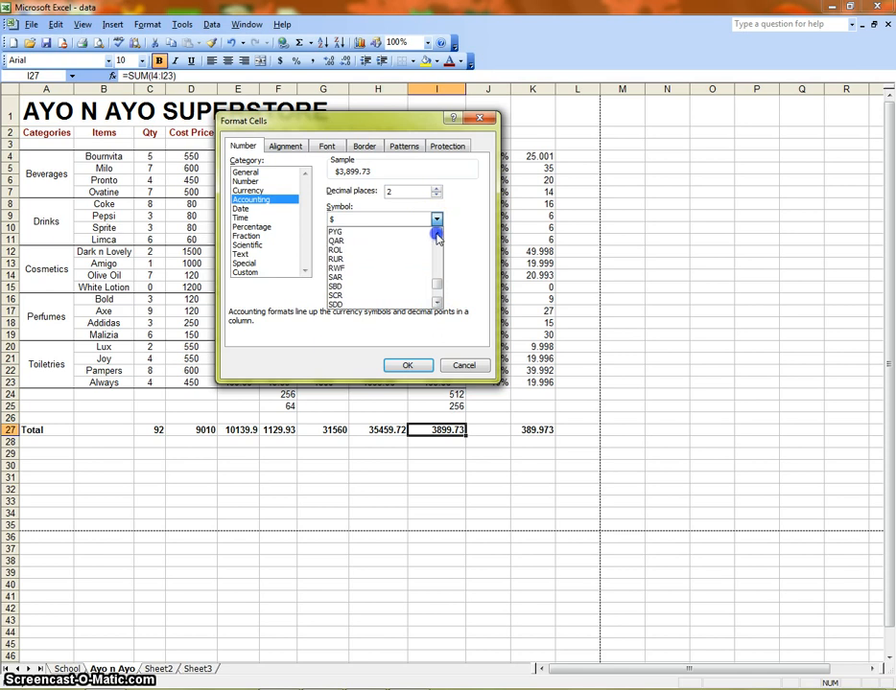
pyautogui.click(437, 233)
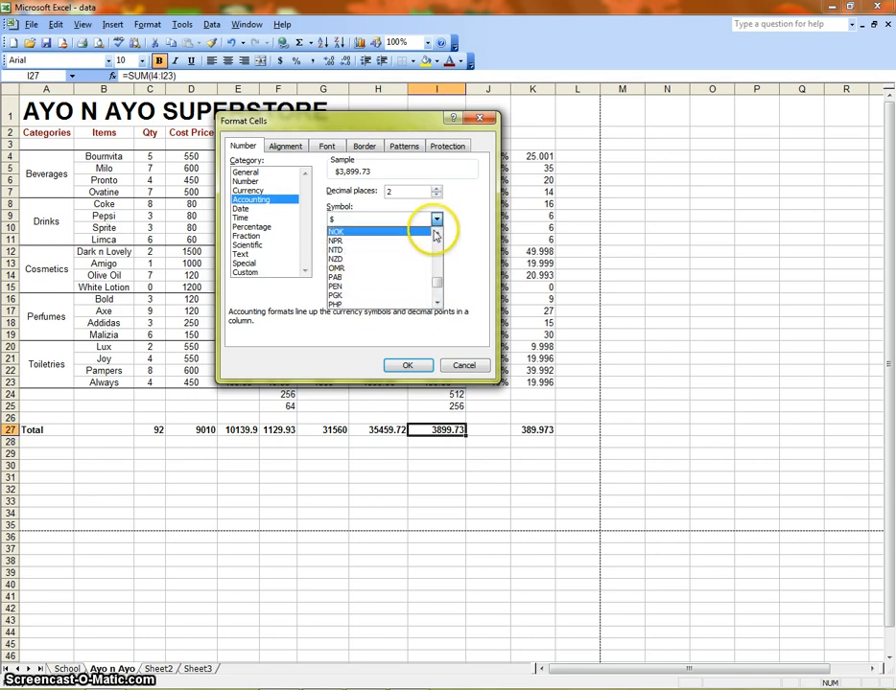
pyautogui.click(436, 233)
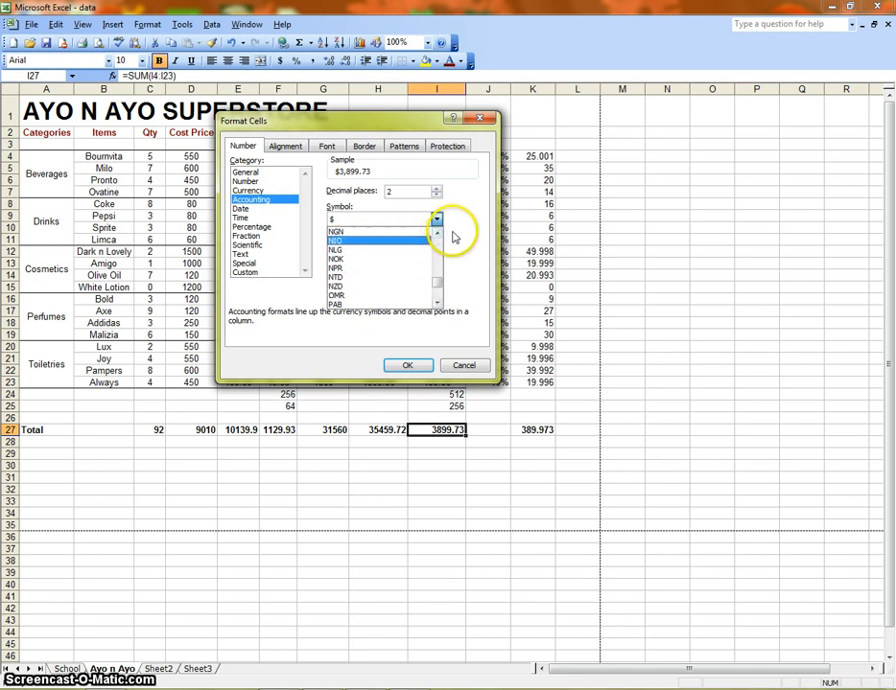
pyautogui.click(361, 231)
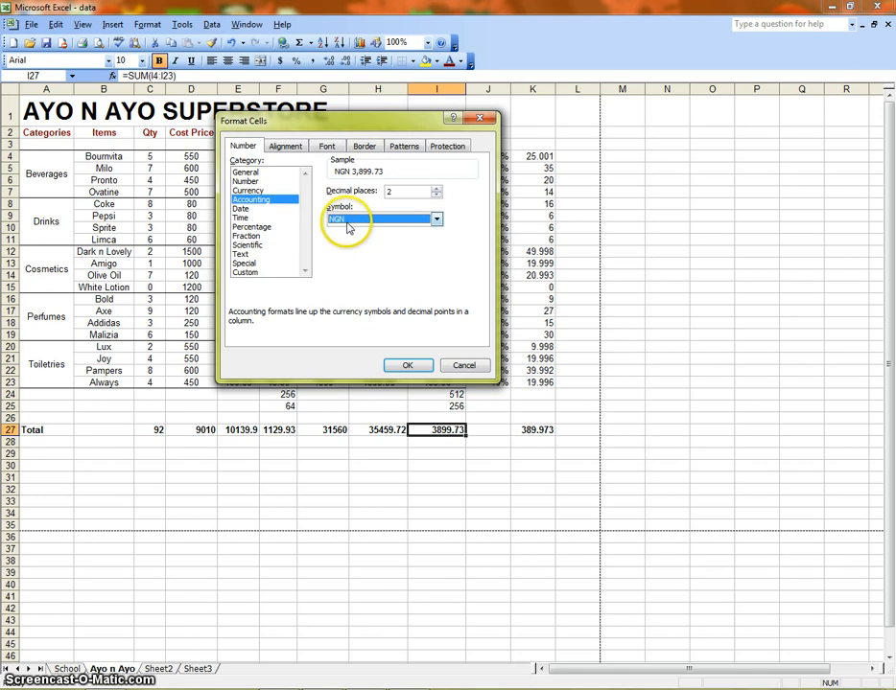
pyautogui.click(407, 365)
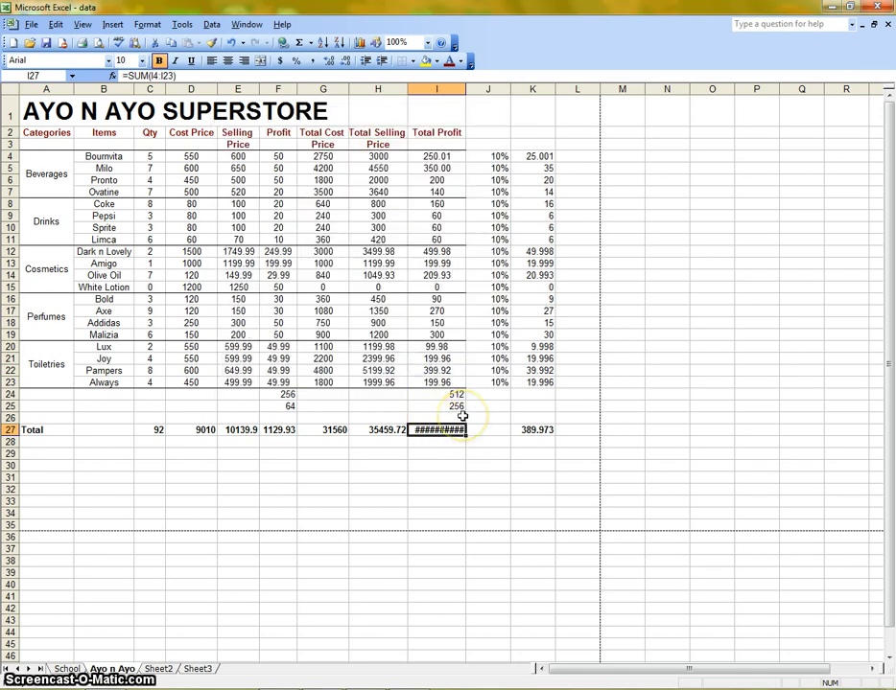
# - Try the Currency format with the NGN symbol and a red negative-number style on the empty cell I30 below Total Profit
pyautogui.click(462, 468)
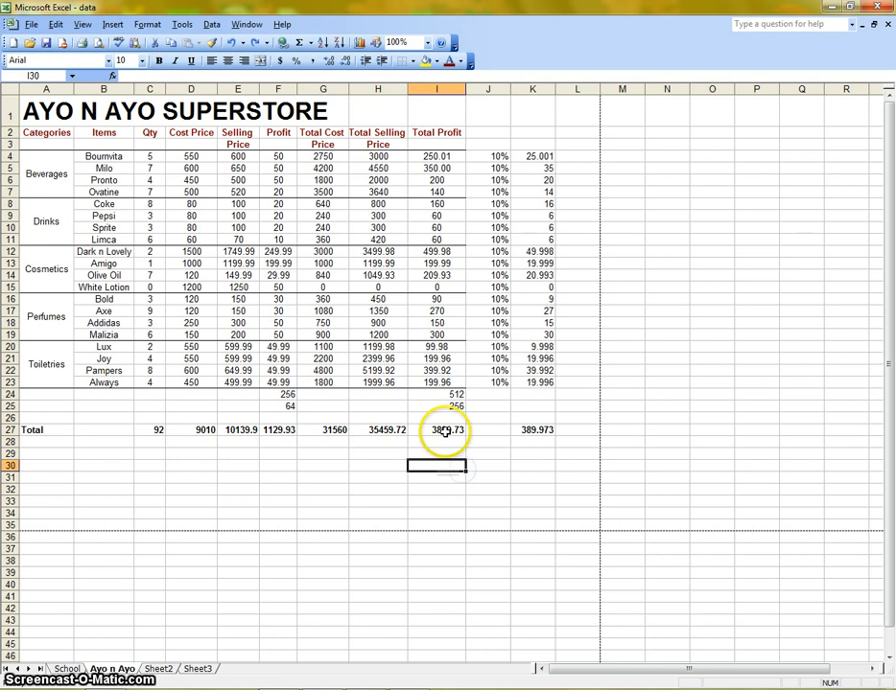
pyautogui.click(444, 431)
pyautogui.click(459, 464)
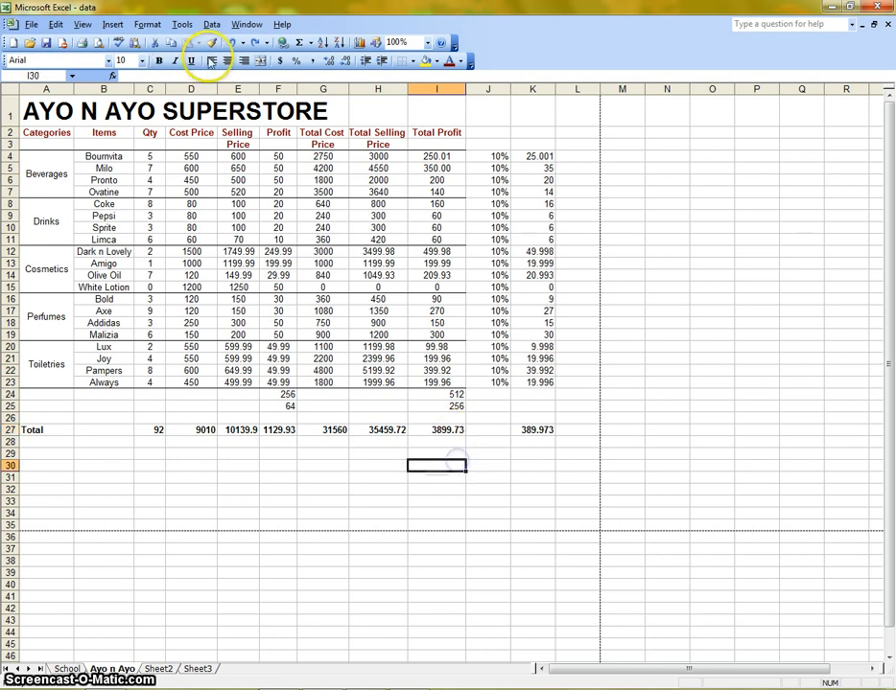
pyautogui.click(147, 24)
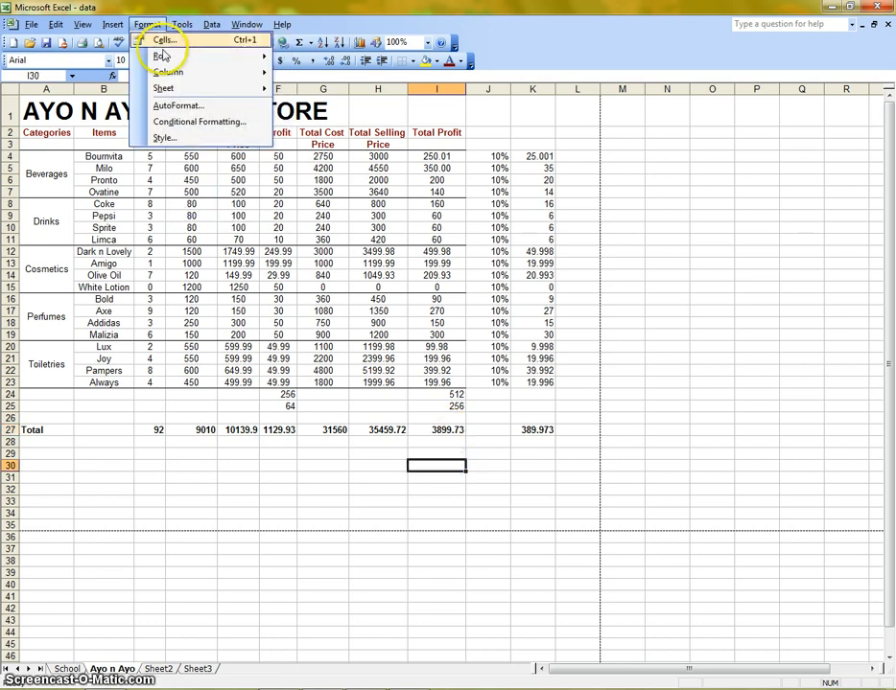
pyautogui.click(157, 42)
pyautogui.click(251, 189)
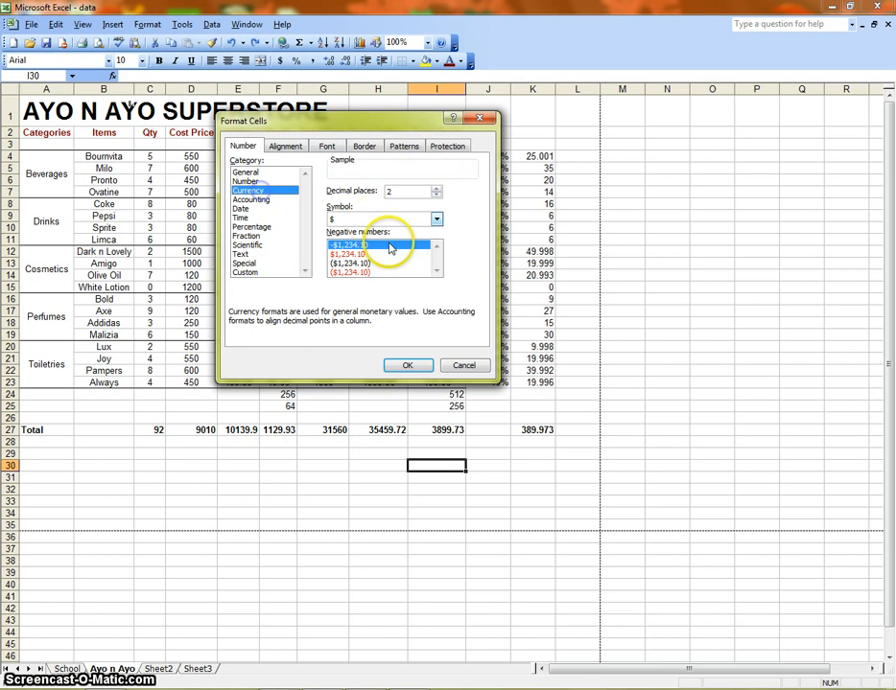
pyautogui.click(437, 219)
pyautogui.moveTo(439, 245); pyautogui.dragTo(440, 285)
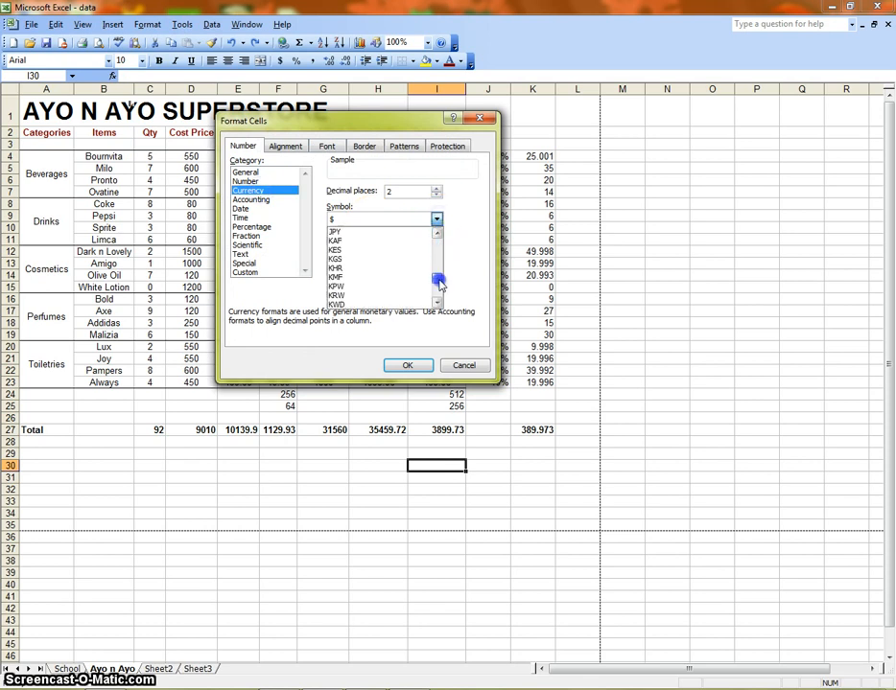
pyautogui.click(437, 303)
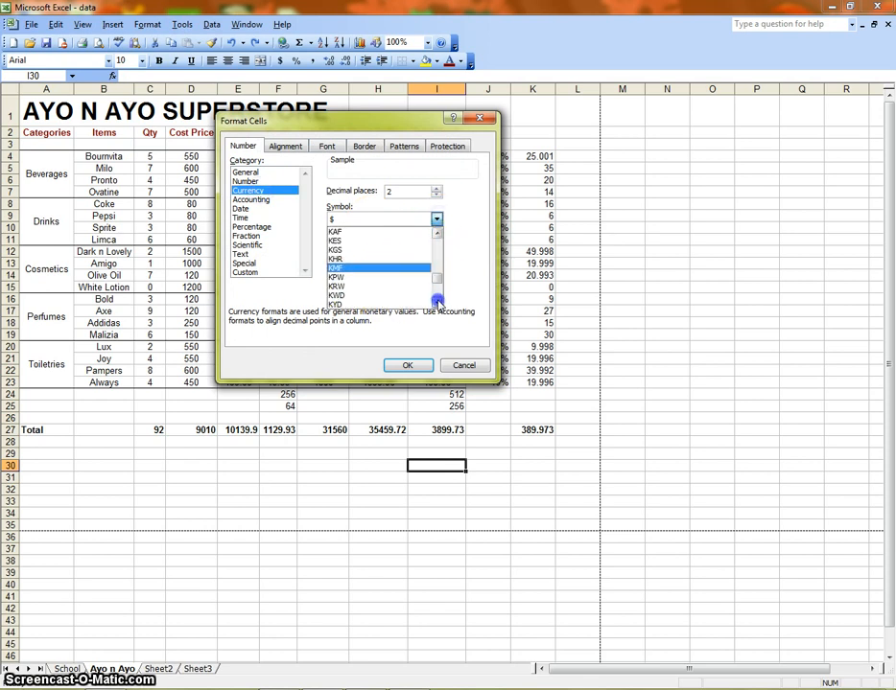
pyautogui.click(438, 303)
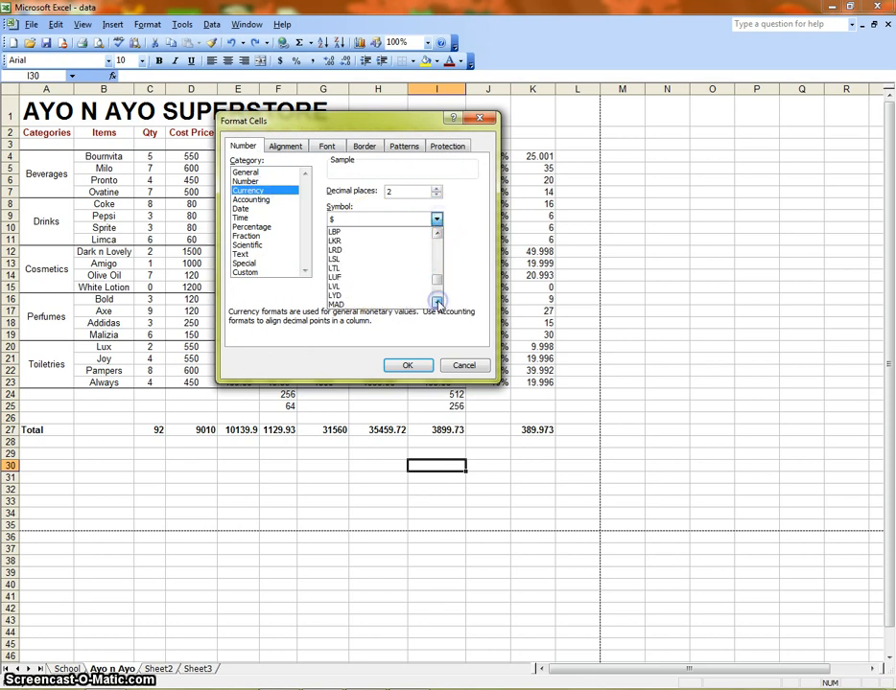
pyautogui.click(436, 302)
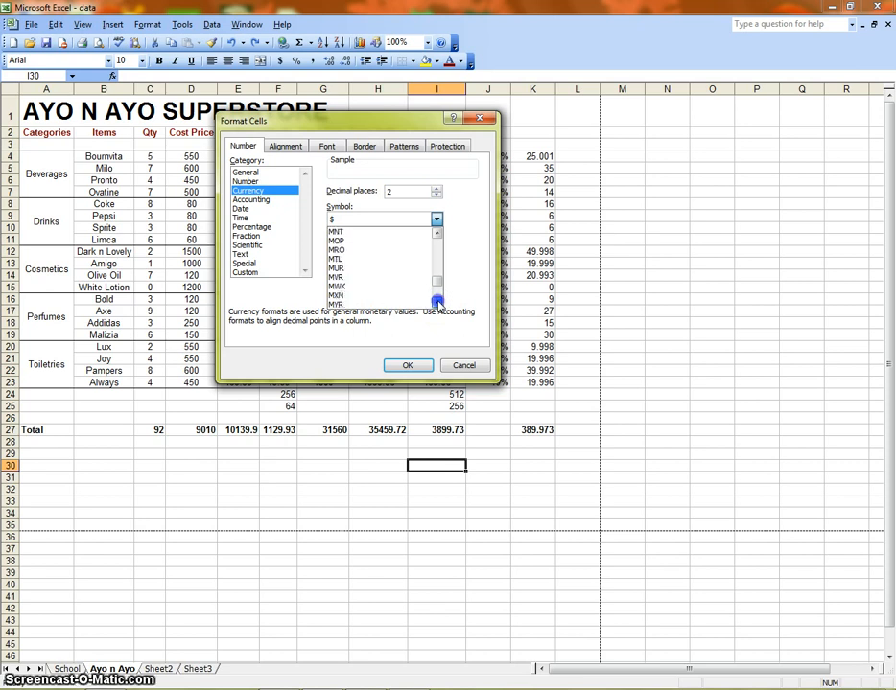
pyautogui.click(379, 298)
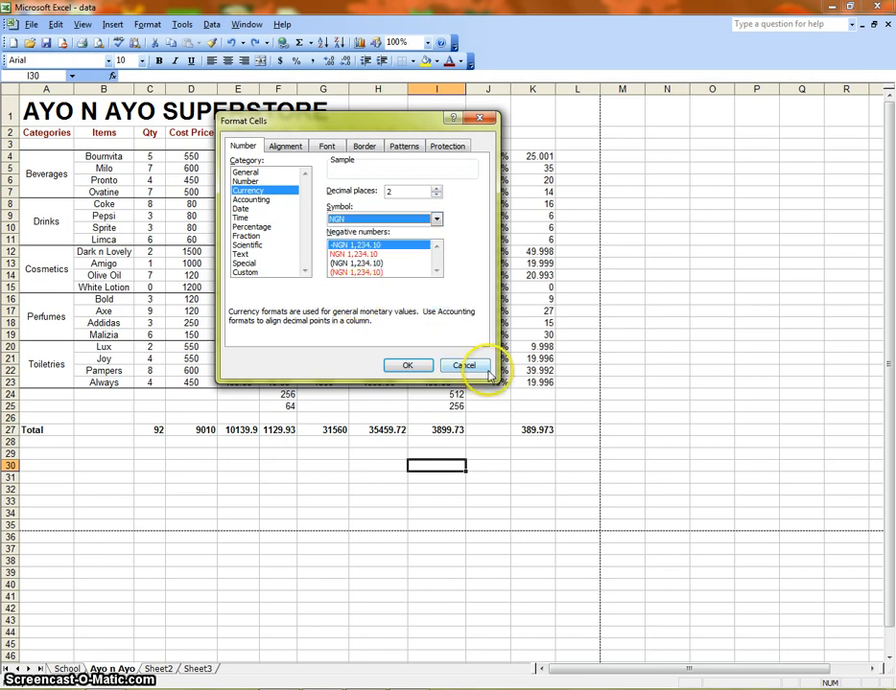
pyautogui.click(352, 255)
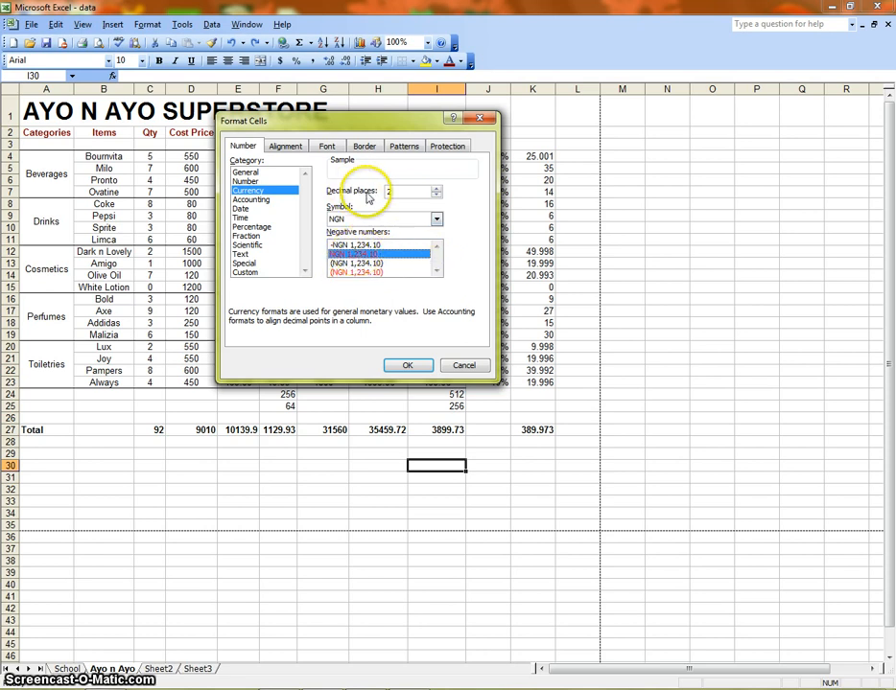
pyautogui.click(435, 195)
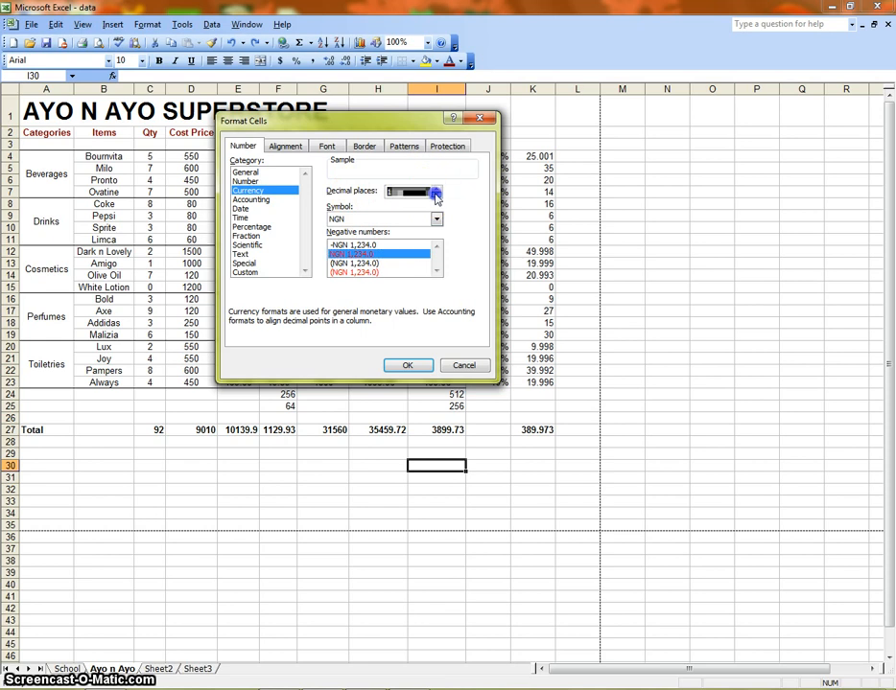
pyautogui.click(437, 188)
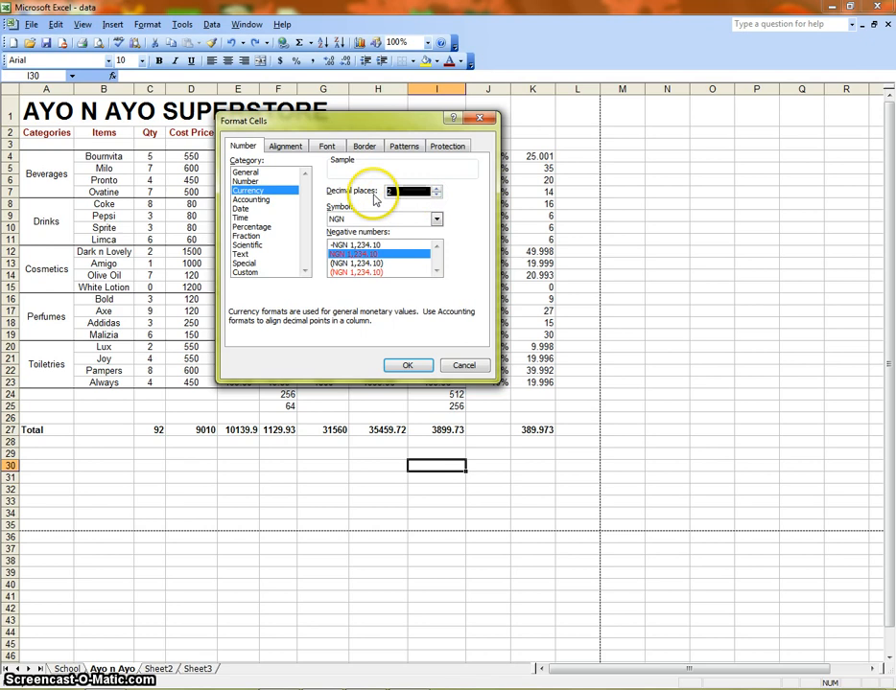
# - Browse the other number categories and their type and locale options in the Format Cells dialog
pyautogui.click(255, 199)
pyautogui.click(242, 209)
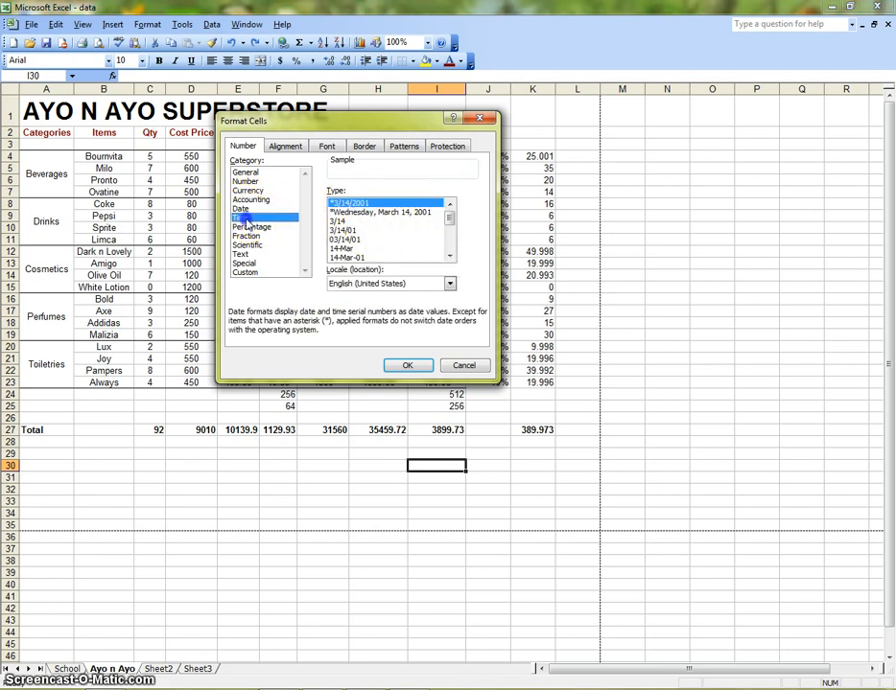
pyautogui.click(240, 217)
pyautogui.click(269, 227)
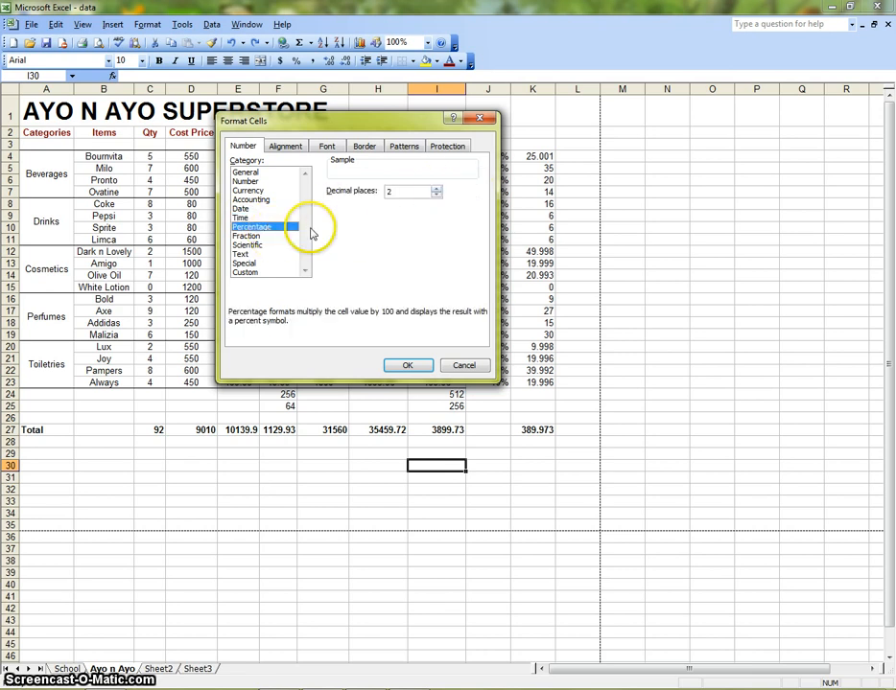
pyautogui.click(267, 236)
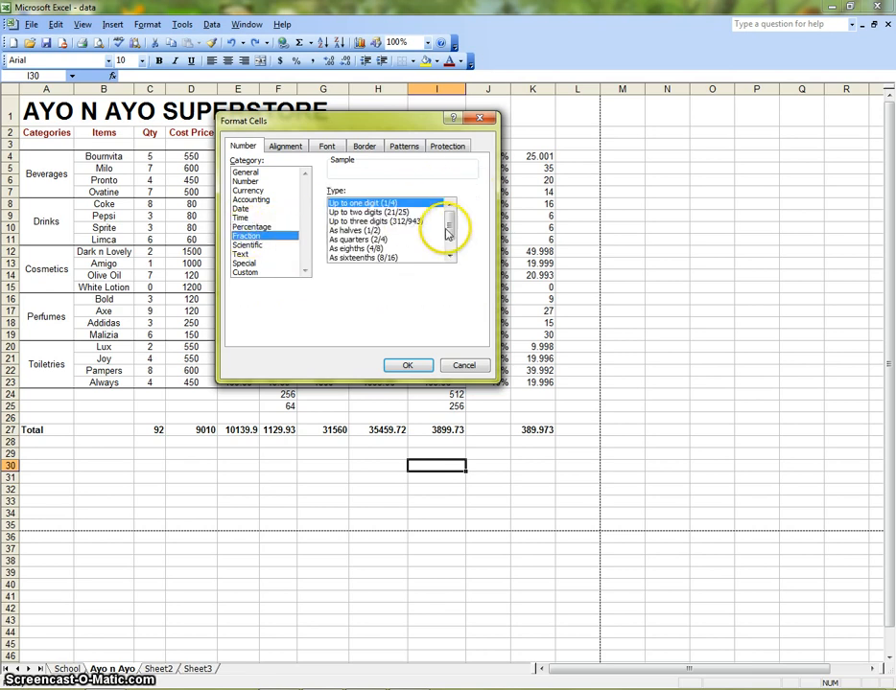
pyautogui.moveTo(450, 231); pyautogui.dragTo(452, 247)
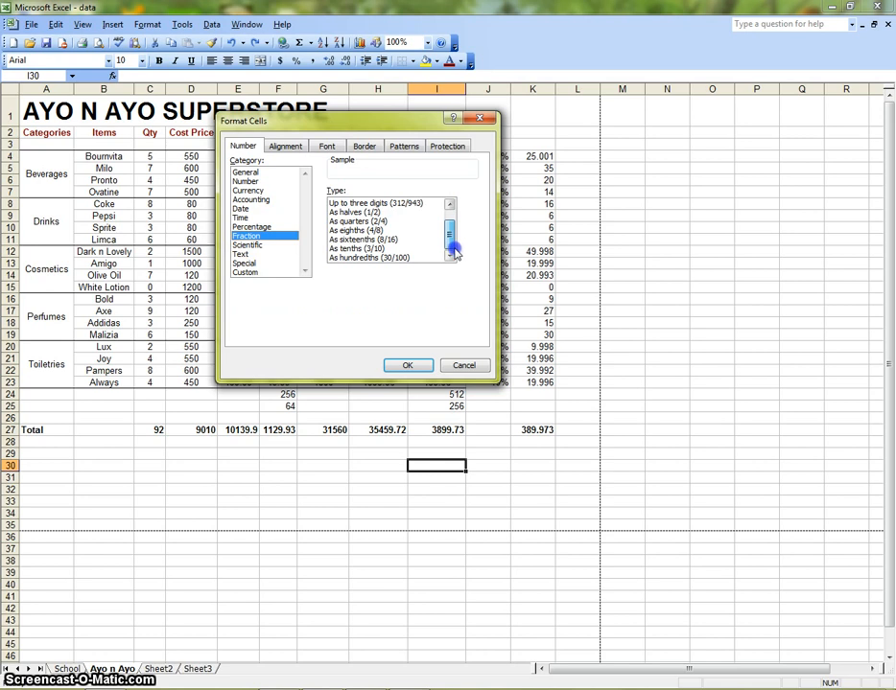
pyautogui.click(375, 222)
pyautogui.click(373, 231)
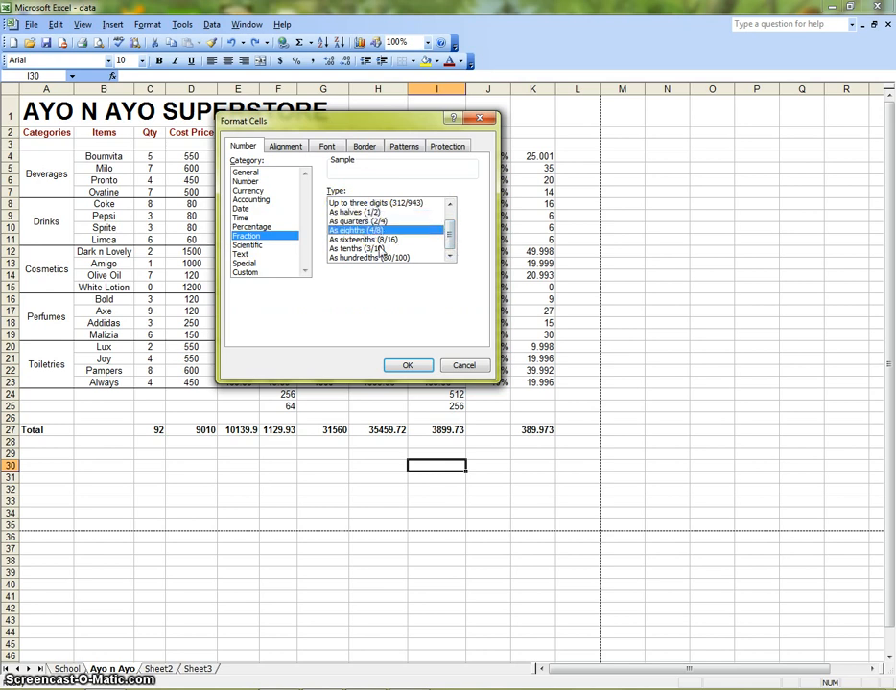
pyautogui.click(377, 249)
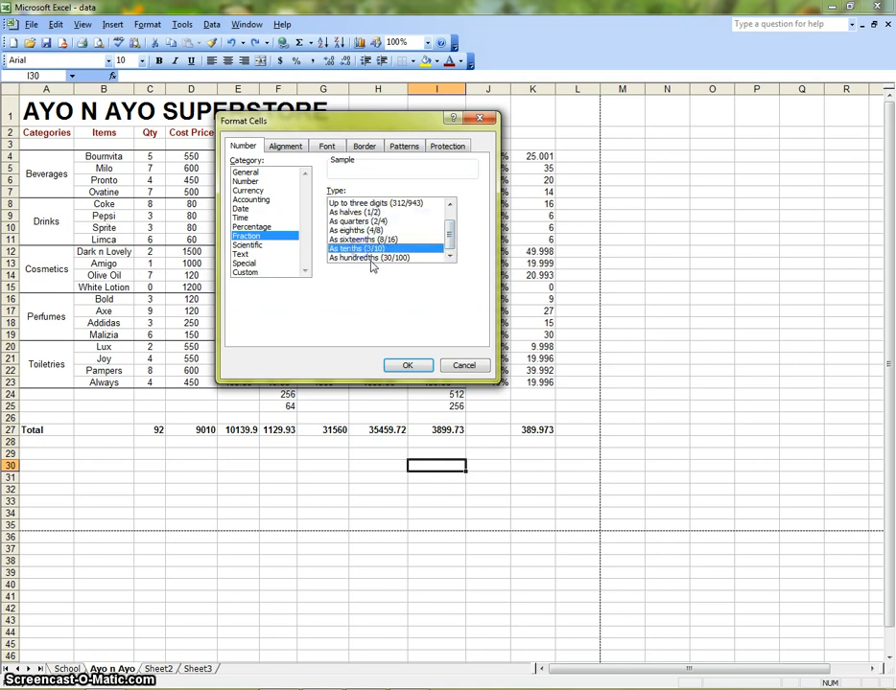
pyautogui.click(249, 245)
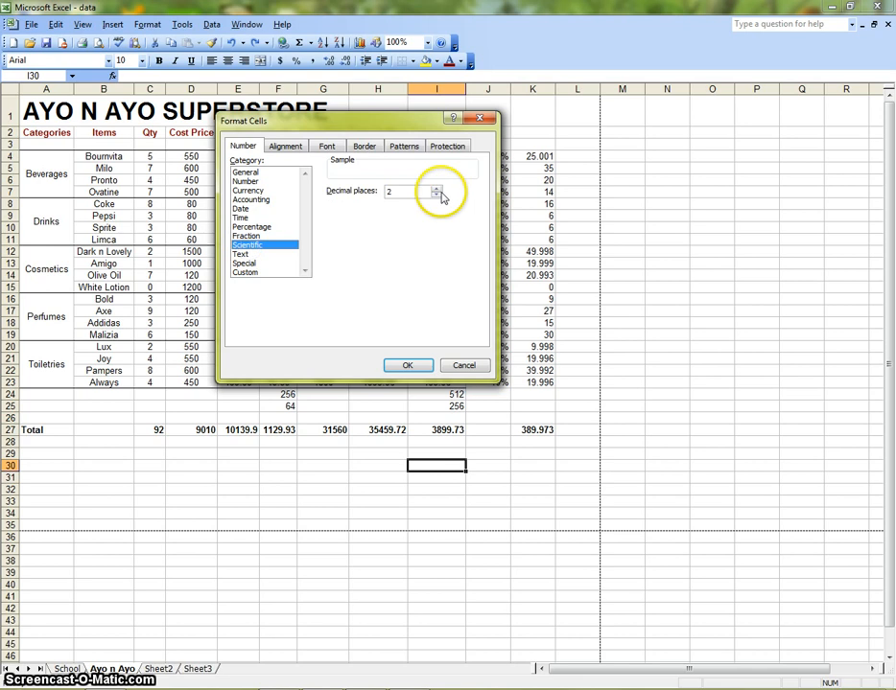
pyautogui.click(251, 256)
pyautogui.click(255, 264)
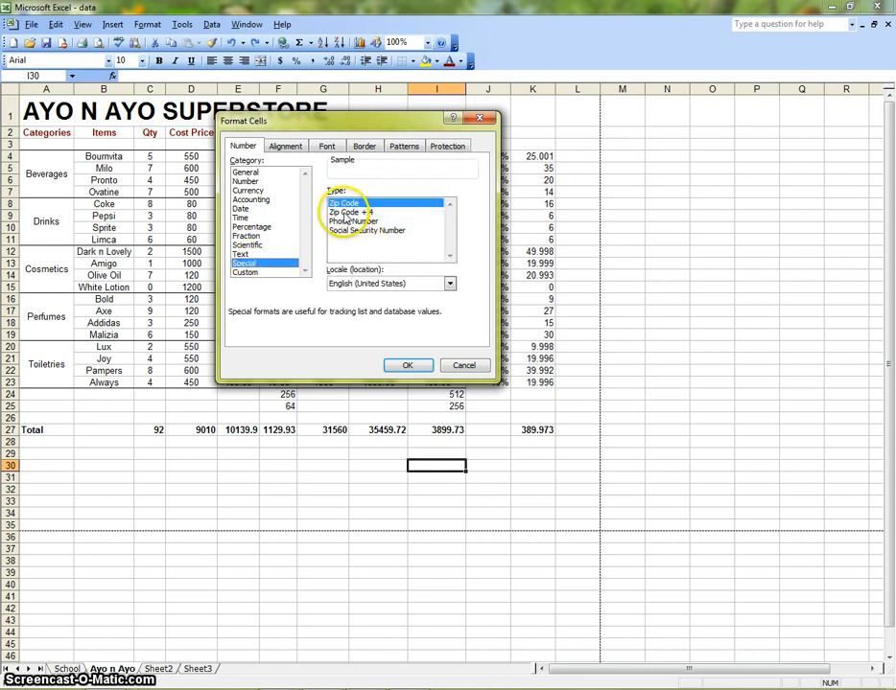
pyautogui.click(347, 222)
pyautogui.click(360, 230)
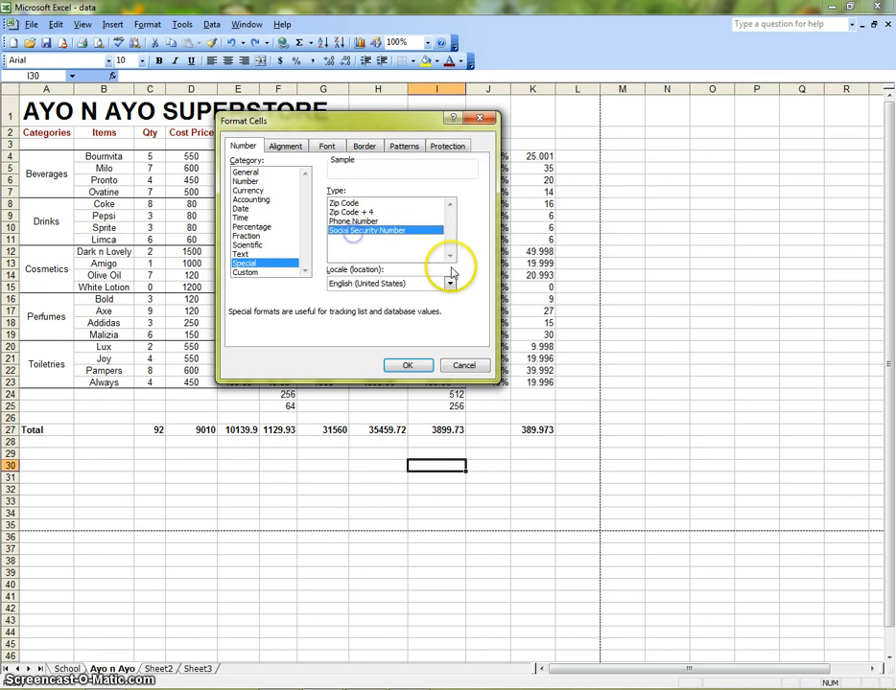
pyautogui.click(449, 284)
pyautogui.moveTo(451, 320); pyautogui.dragTo(452, 353)
pyautogui.click(476, 245)
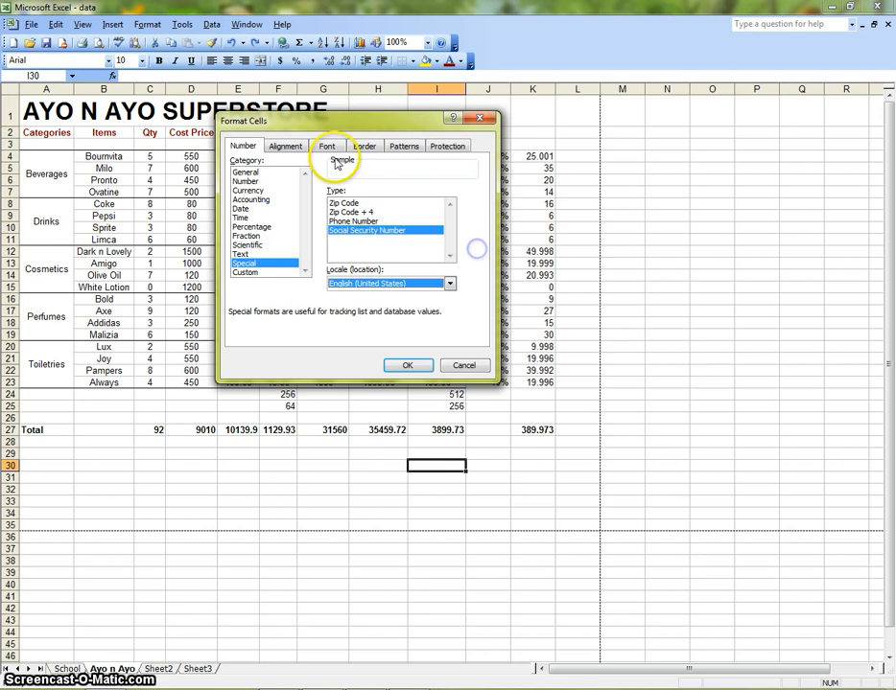
# - Review the Font, Border, Patterns and Protection tabs, then cancel the Format Cells dialog
pyautogui.click(328, 144)
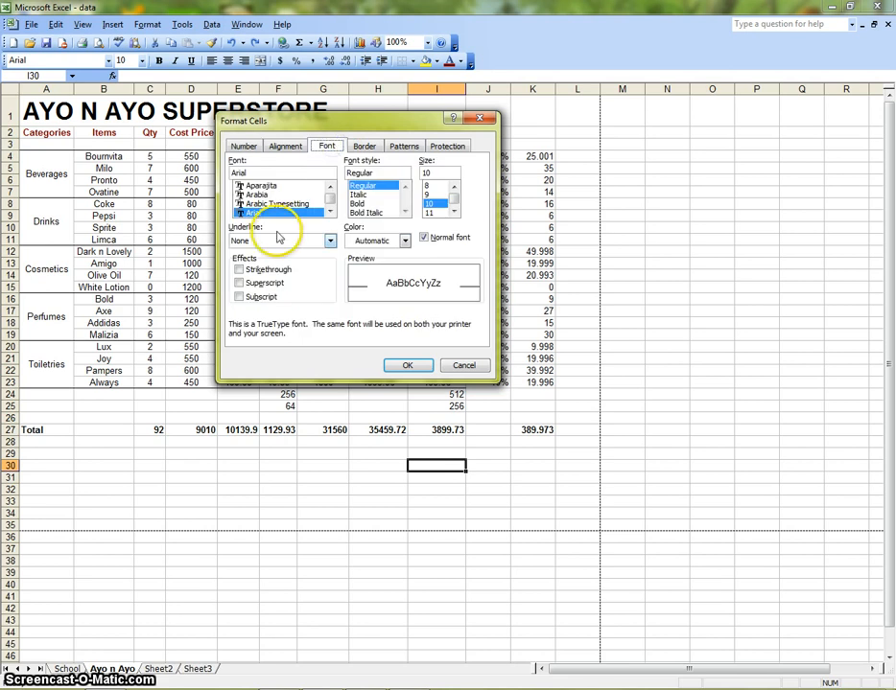
pyautogui.click(239, 270)
pyautogui.click(240, 271)
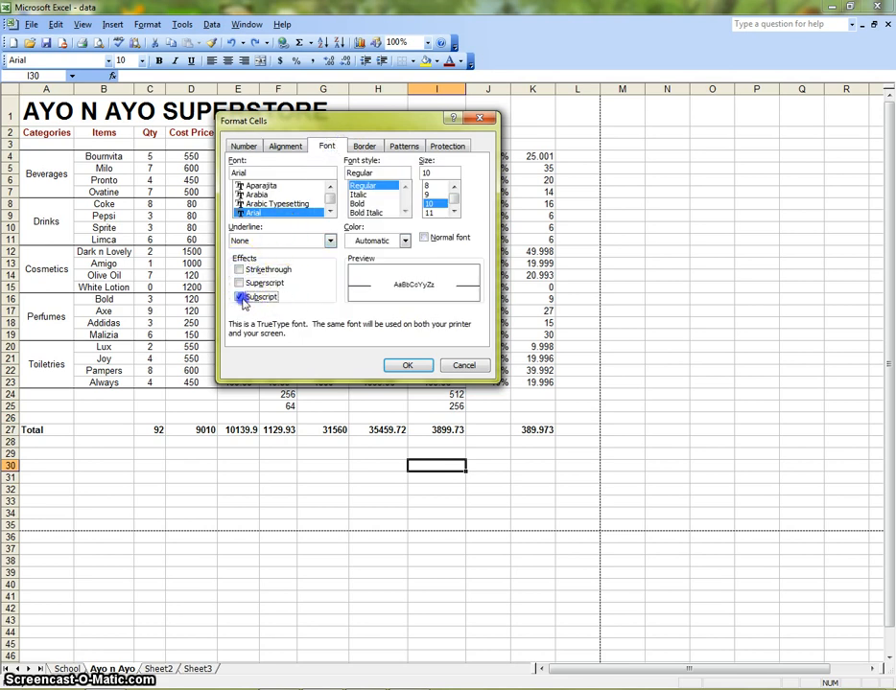
pyautogui.click(245, 295)
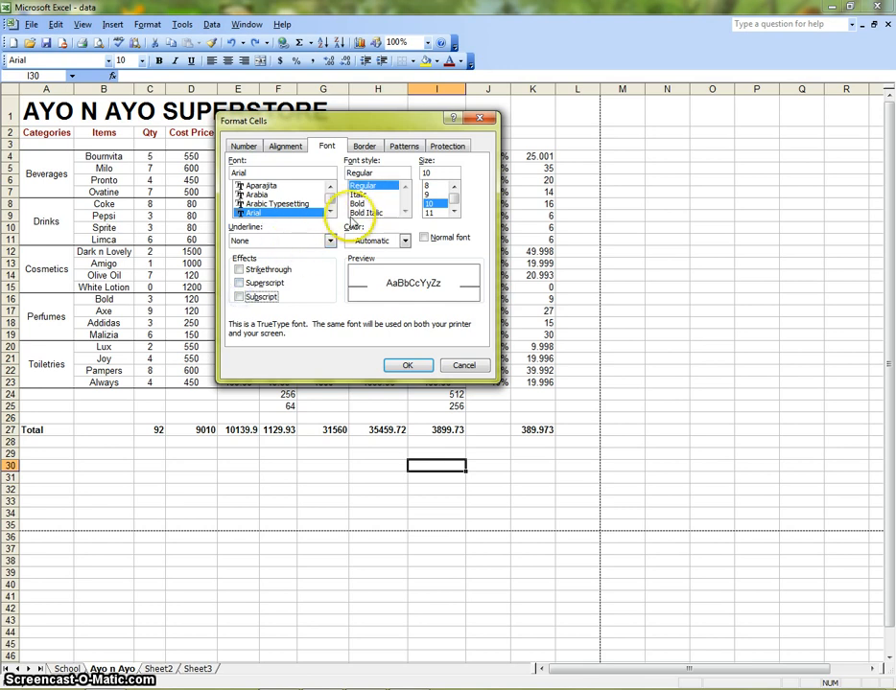
pyautogui.click(365, 145)
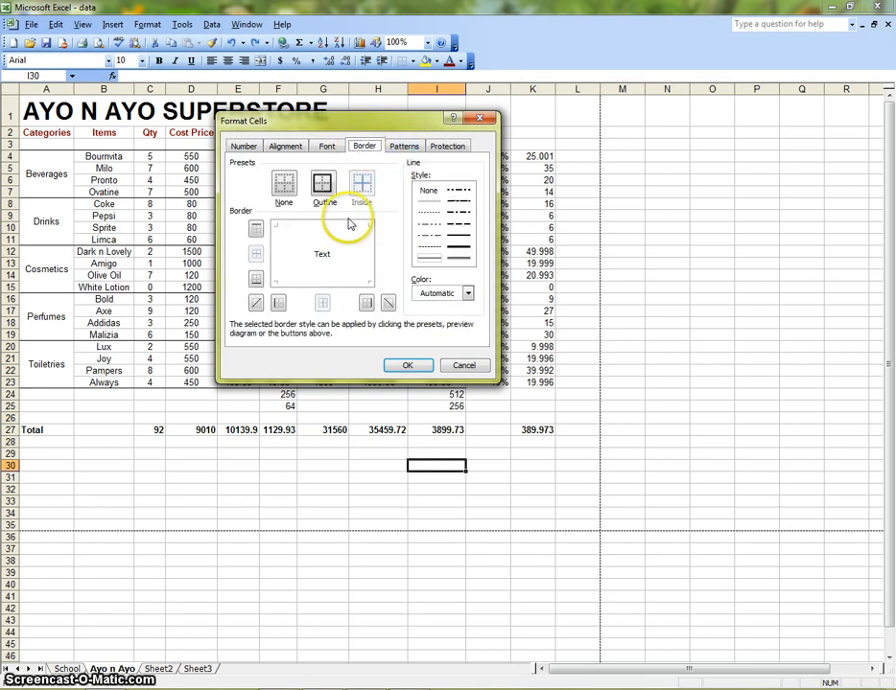
pyautogui.click(404, 146)
pyautogui.click(436, 150)
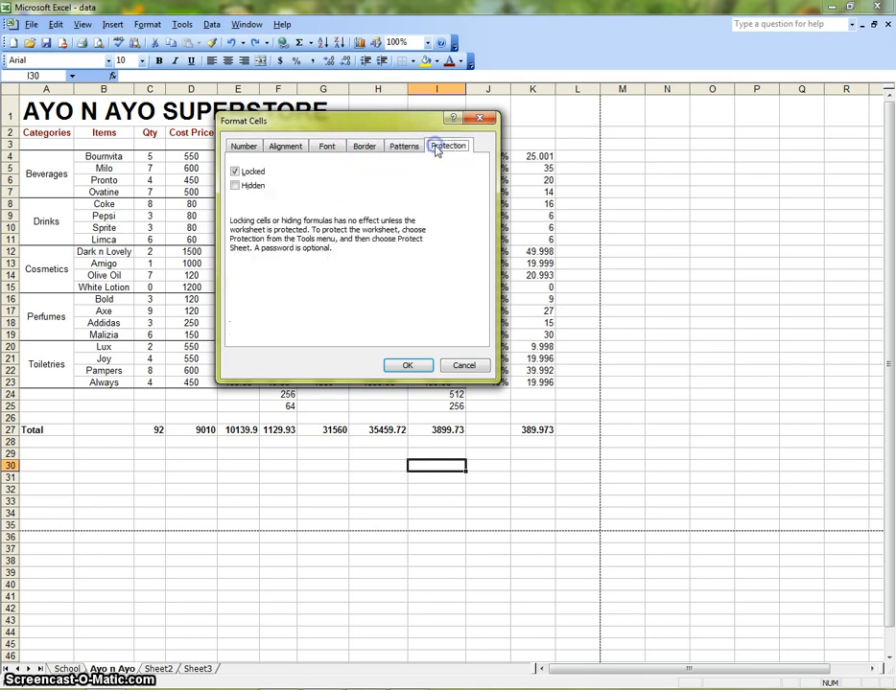
pyautogui.click(245, 148)
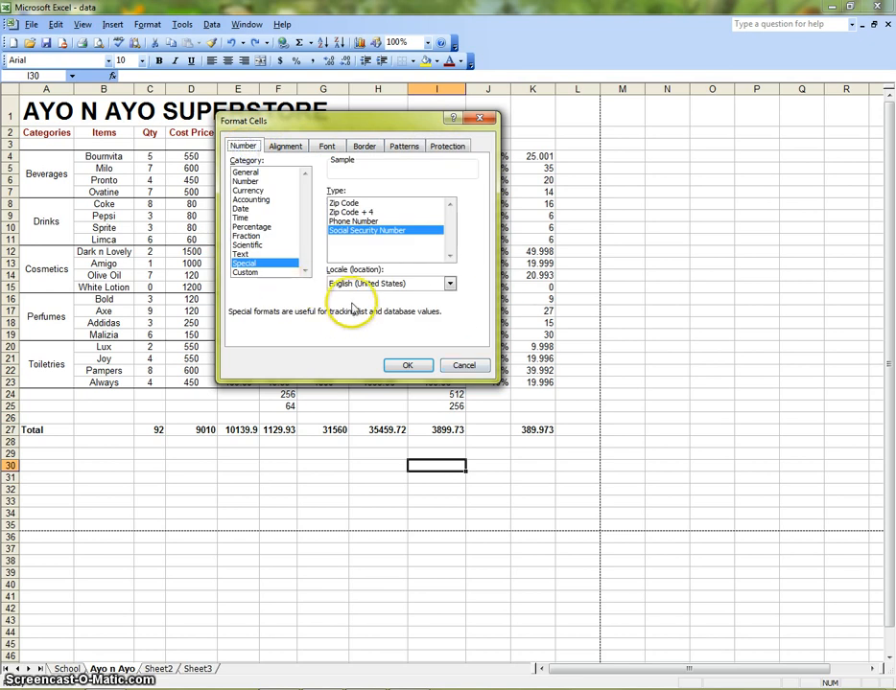
pyautogui.click(464, 367)
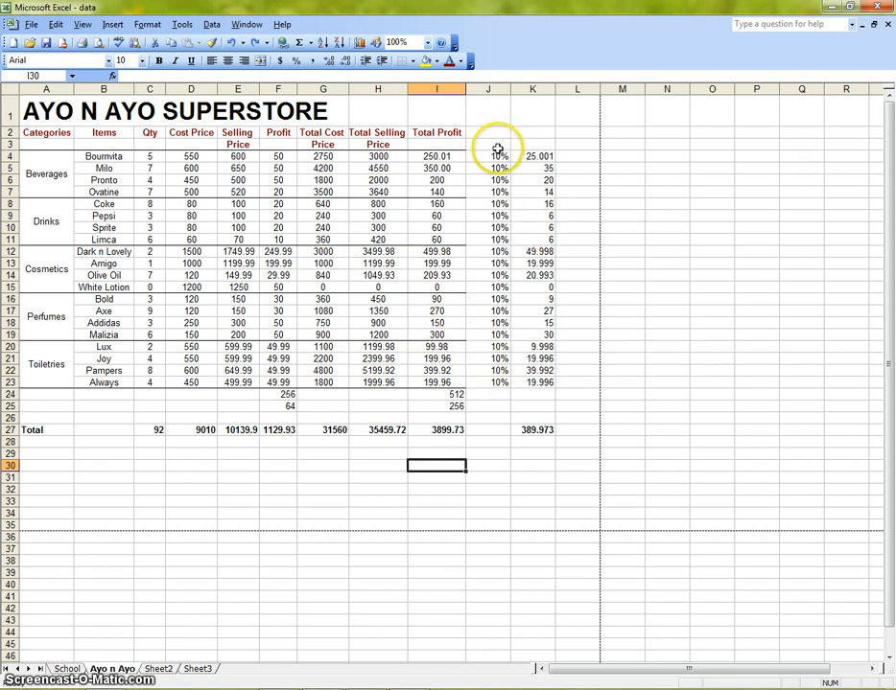
# - Change the second line of the Total Selling Price header to Price (N)
pyautogui.click(383, 144)
pyautogui.click(218, 77)
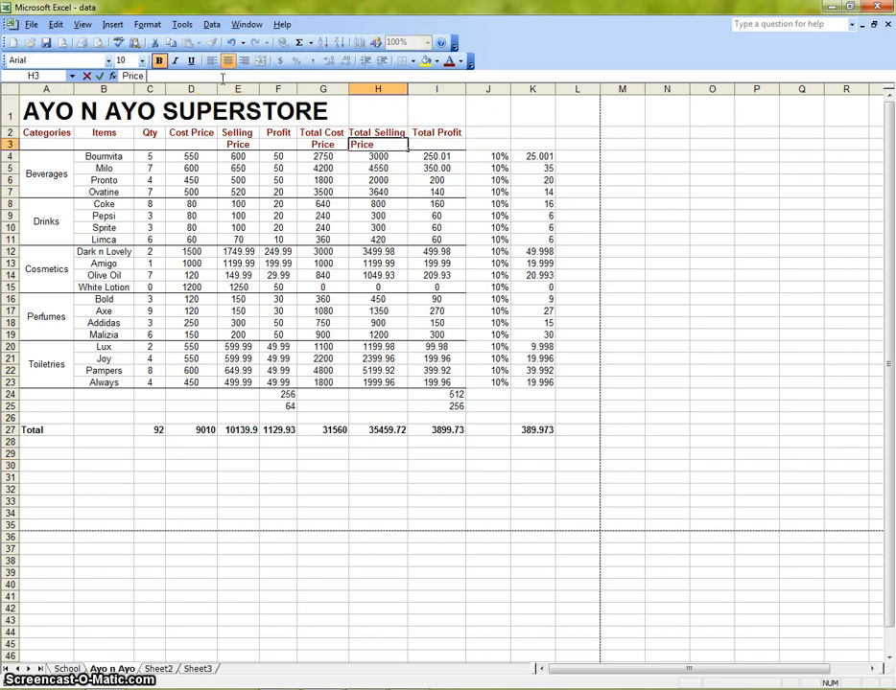
pyautogui.write('(N')
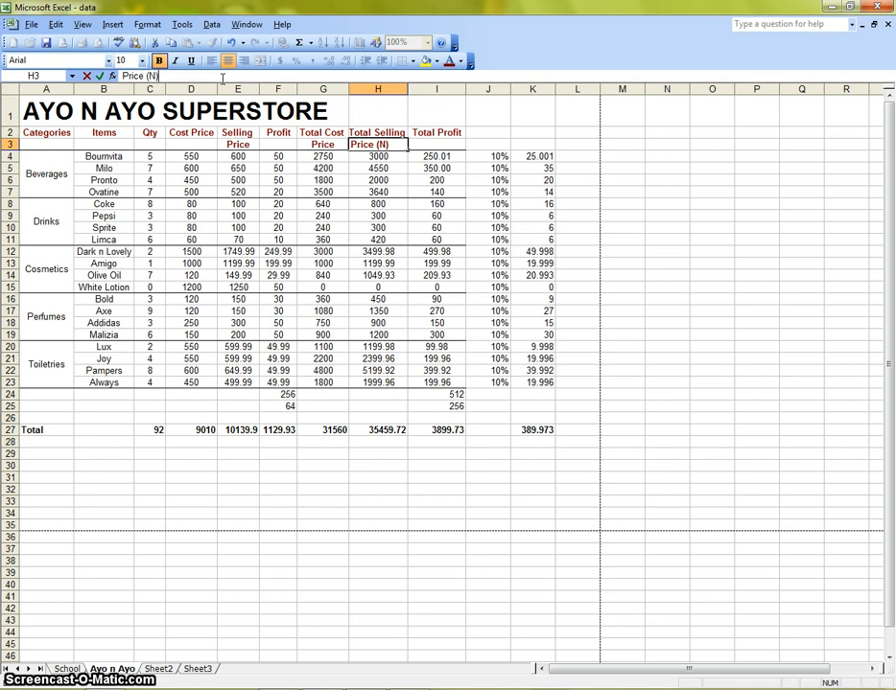
pyautogui.click(537, 227)
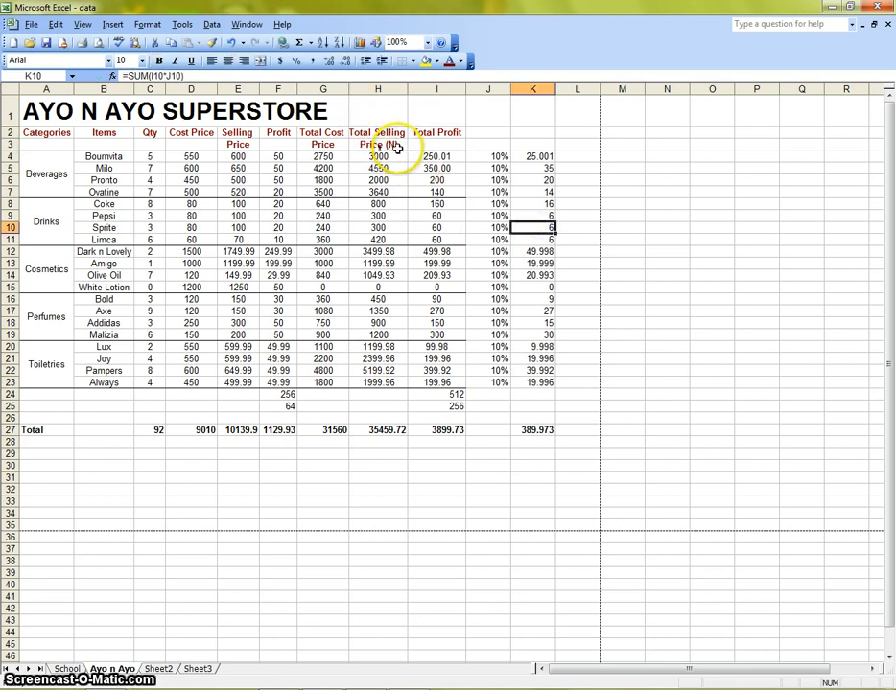
# - Try the Currency format with the NGN symbol and red negative numbers on Milo's Total Selling Price cell, then cancel
pyautogui.click(393, 145)
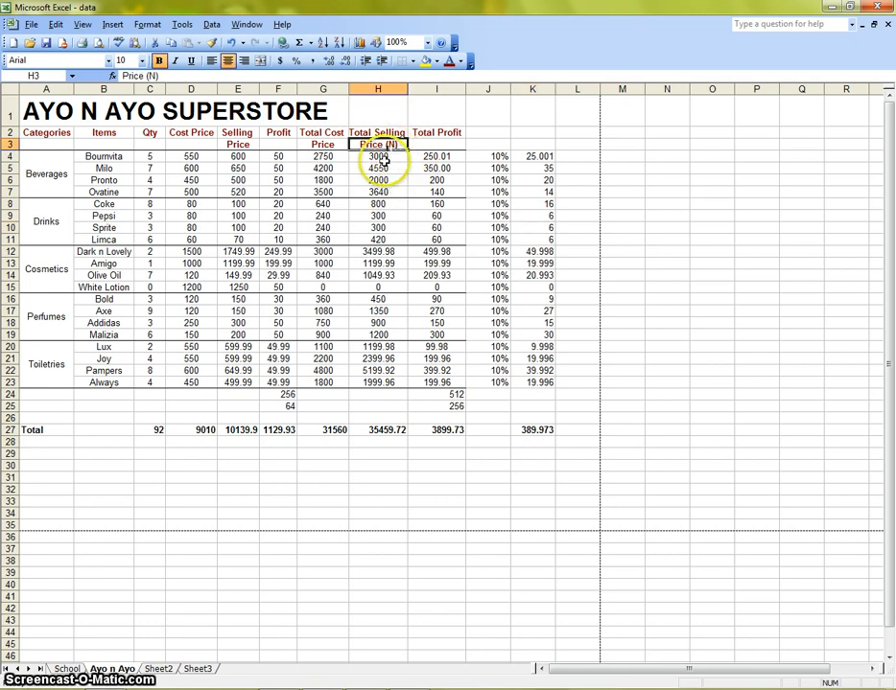
pyautogui.click(384, 166)
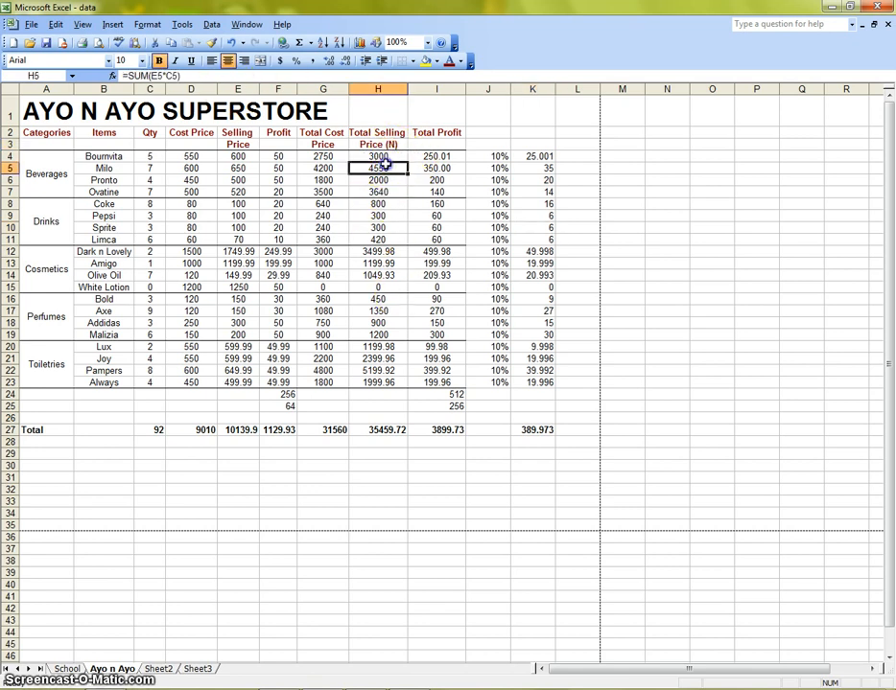
pyautogui.click(146, 24)
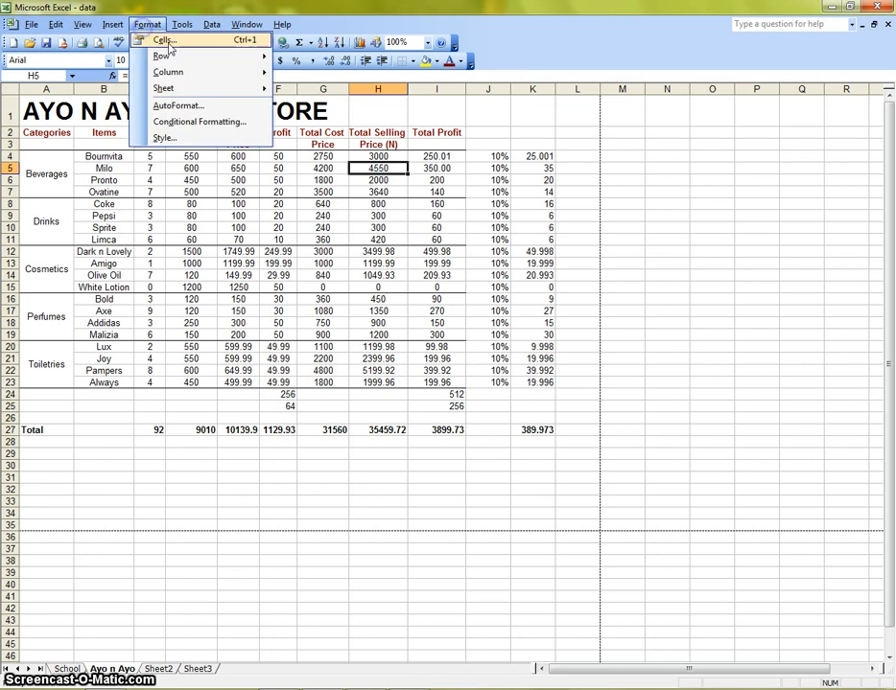
pyautogui.click(165, 38)
pyautogui.click(248, 190)
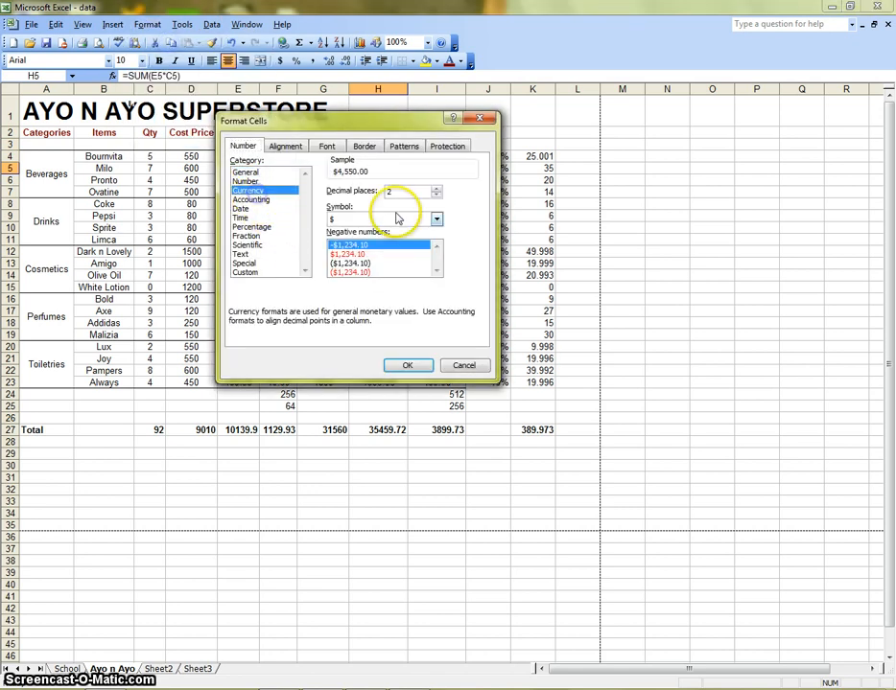
pyautogui.click(437, 219)
pyautogui.moveTo(438, 251); pyautogui.dragTo(442, 292)
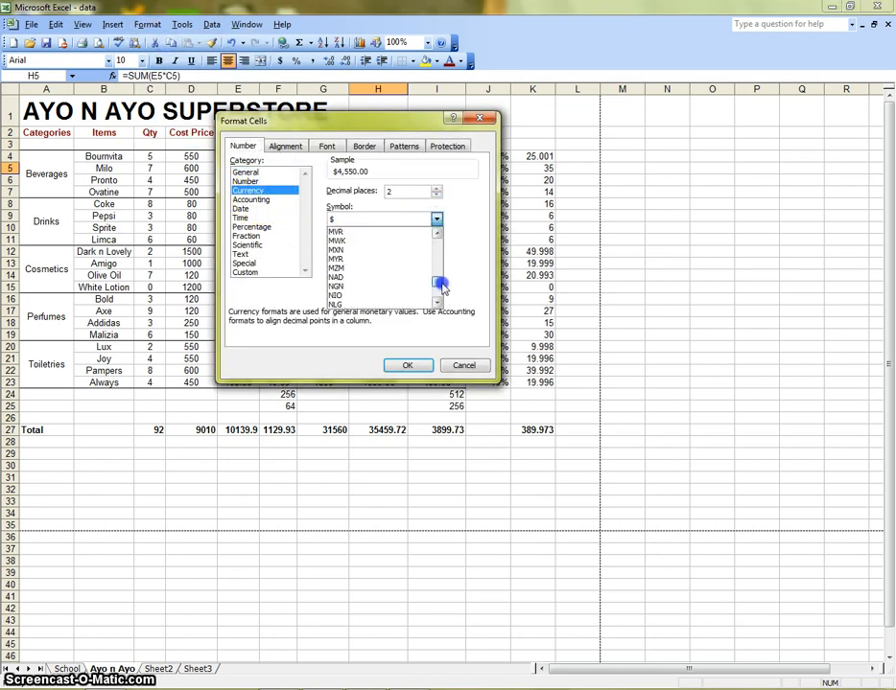
pyautogui.scroll(-3, 366, 291)
pyautogui.click(351, 258)
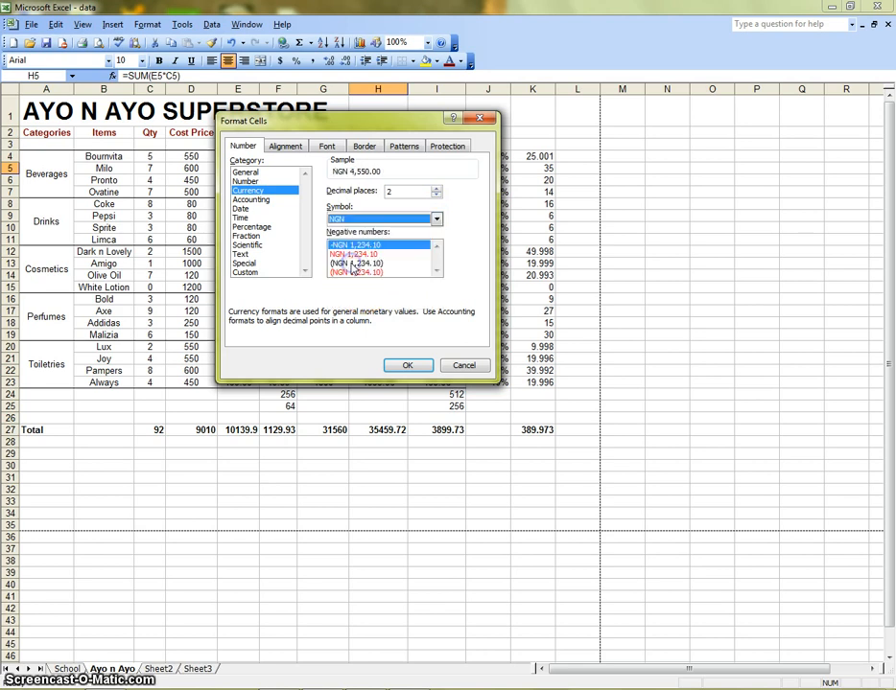
pyautogui.click(360, 255)
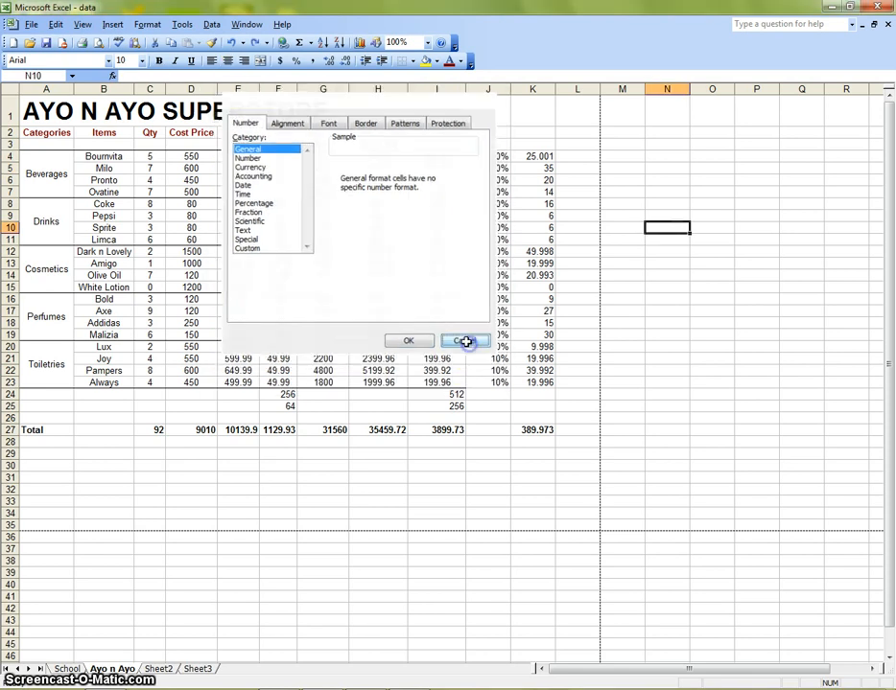
pyautogui.click(464, 342)
# - Insert a picture from My Pictures as the sheet background
pyautogui.click(83, 24)
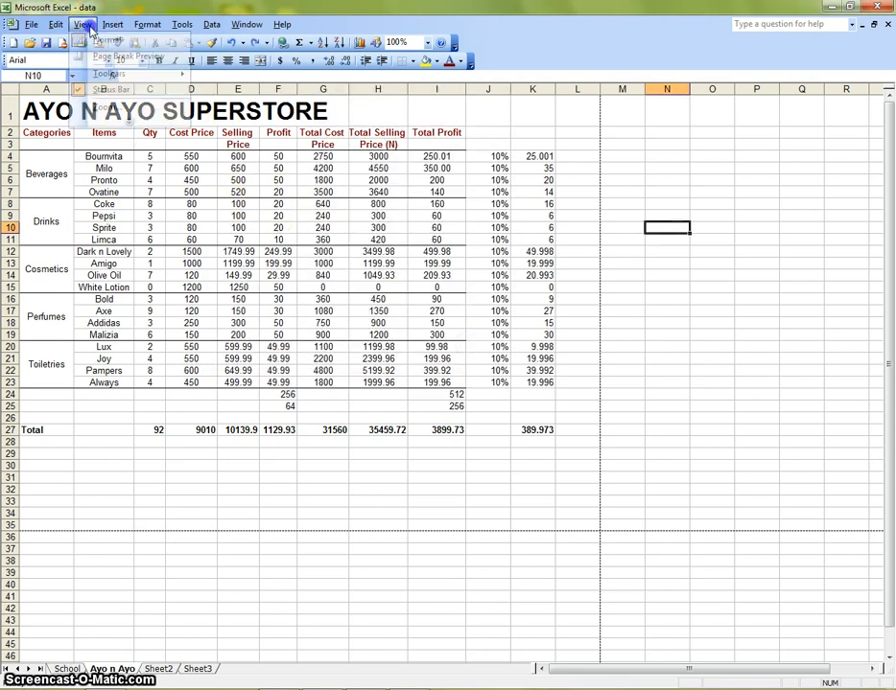
pyautogui.click(127, 122)
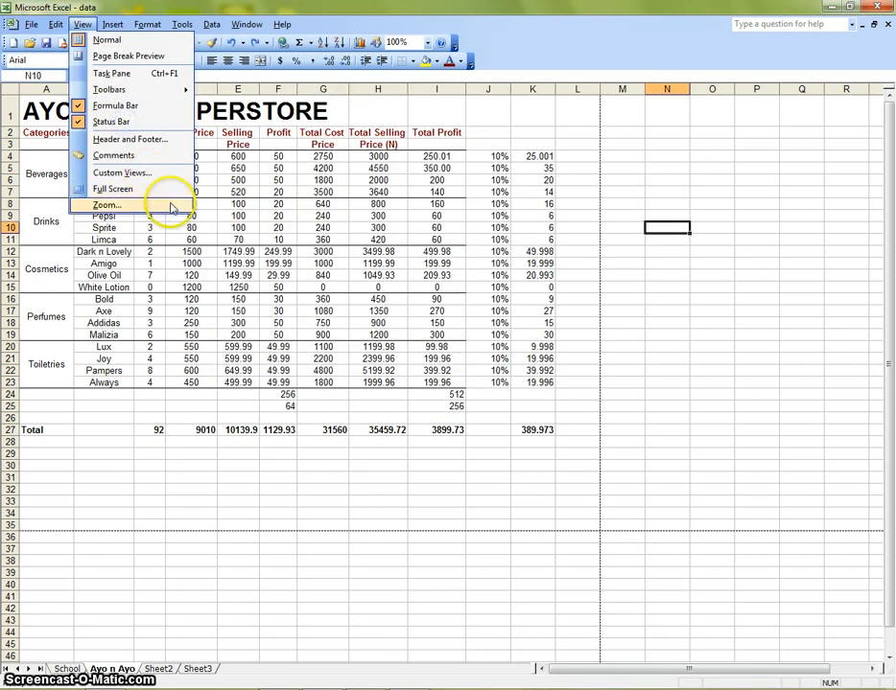
pyautogui.moveTo(110, 24)
pyautogui.moveTo(151, 29)
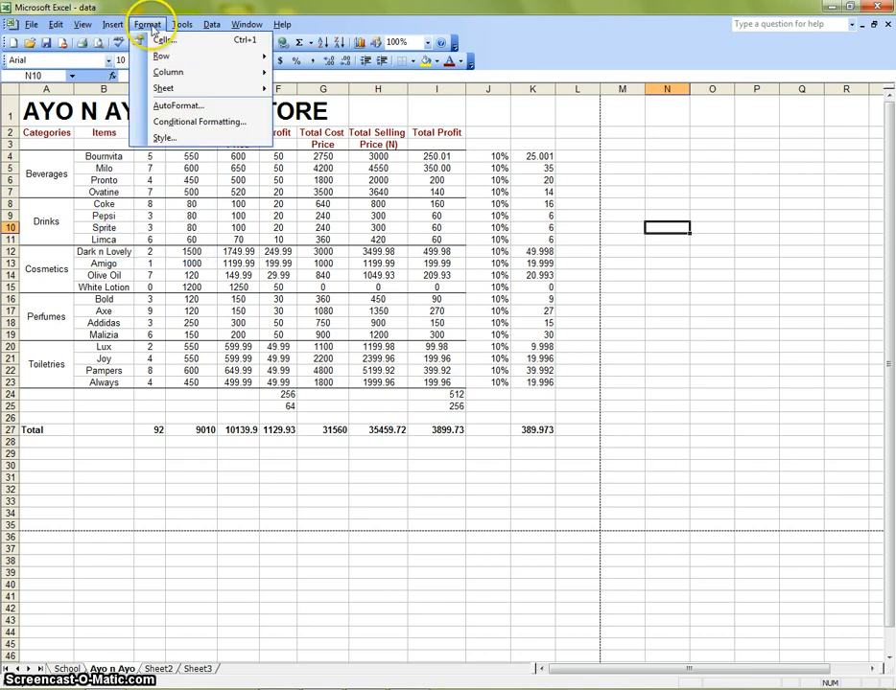
pyautogui.moveTo(201, 89)
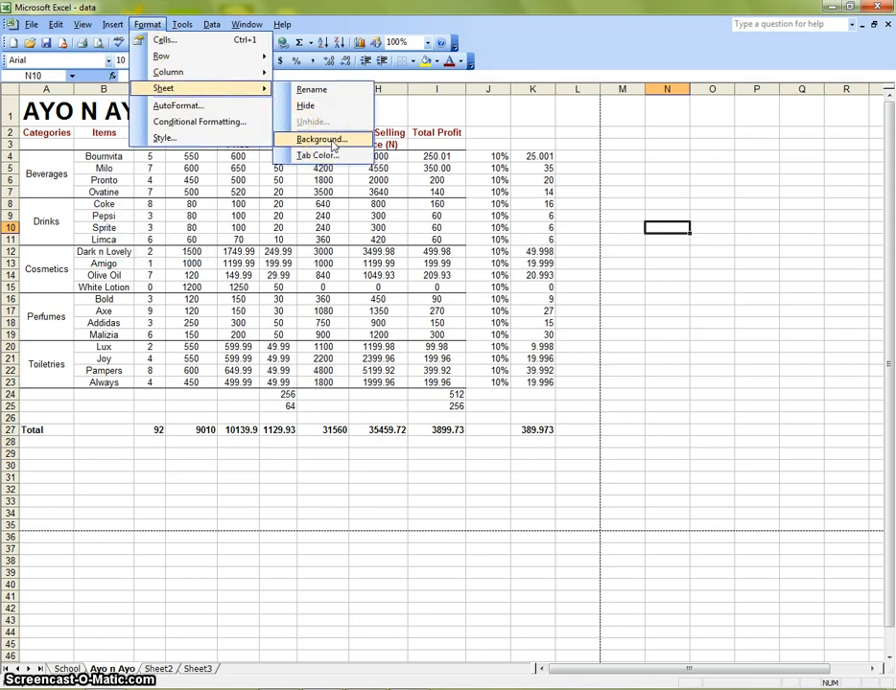
pyautogui.click(332, 142)
pyautogui.click(388, 292)
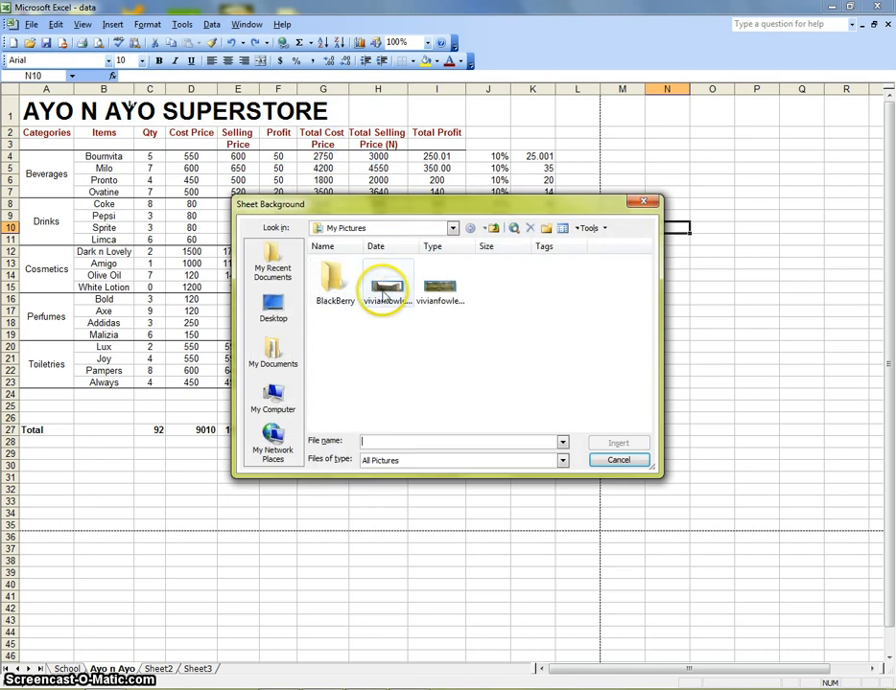
pyautogui.click(618, 443)
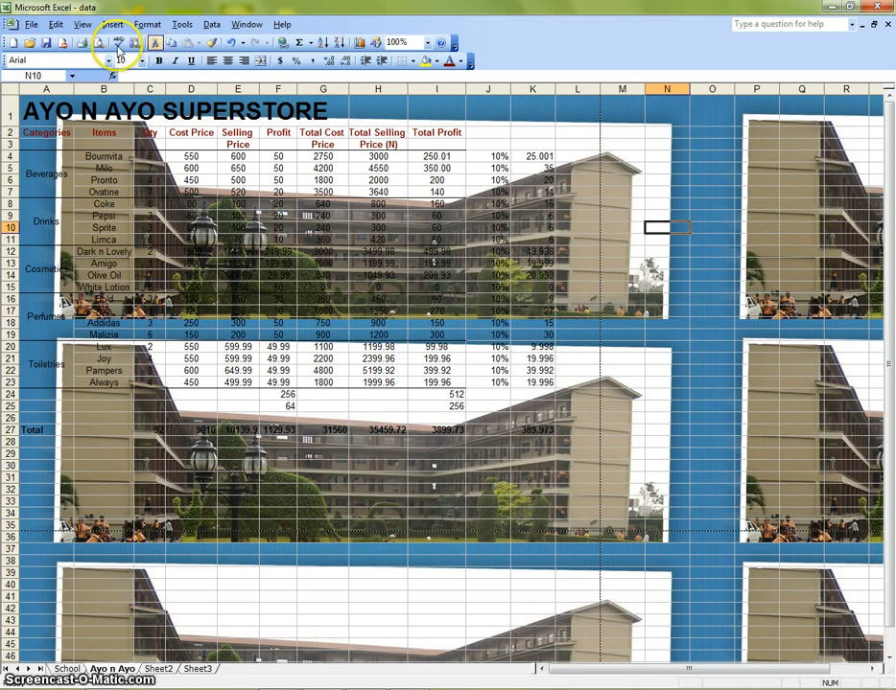
# - Preview the printed page of the sheet twice and close the preview each time
pyautogui.click(96, 42)
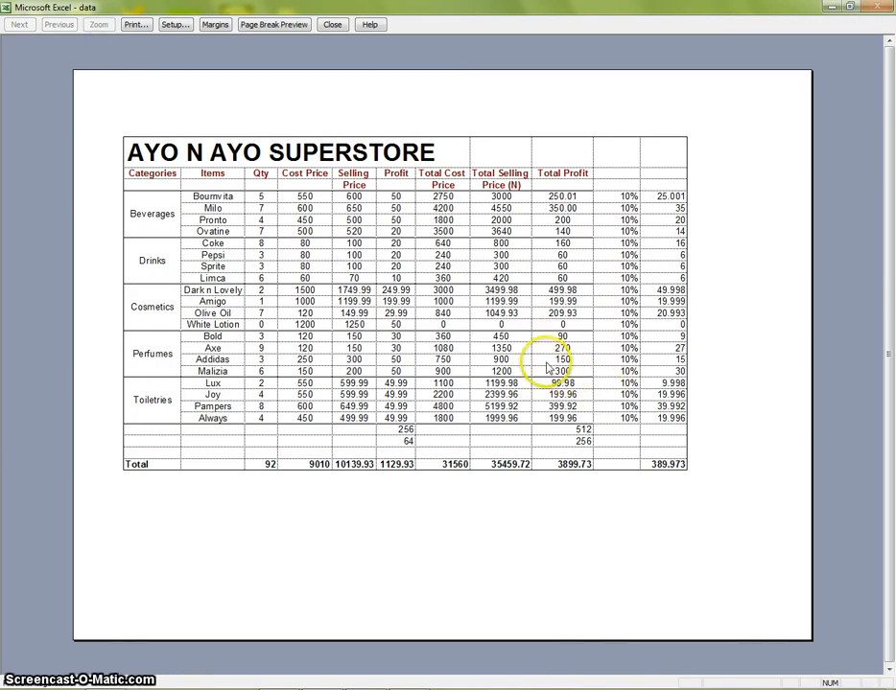
pyautogui.click(338, 24)
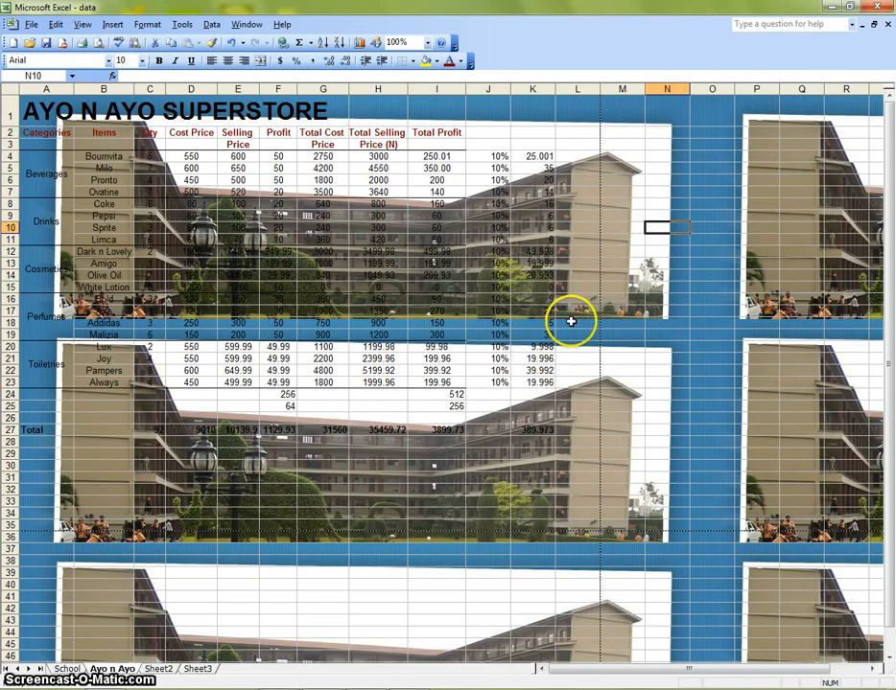
pyautogui.scroll(-8, 570, 426)
pyautogui.scroll(-5, 569, 422)
pyautogui.scroll(13, 570, 422)
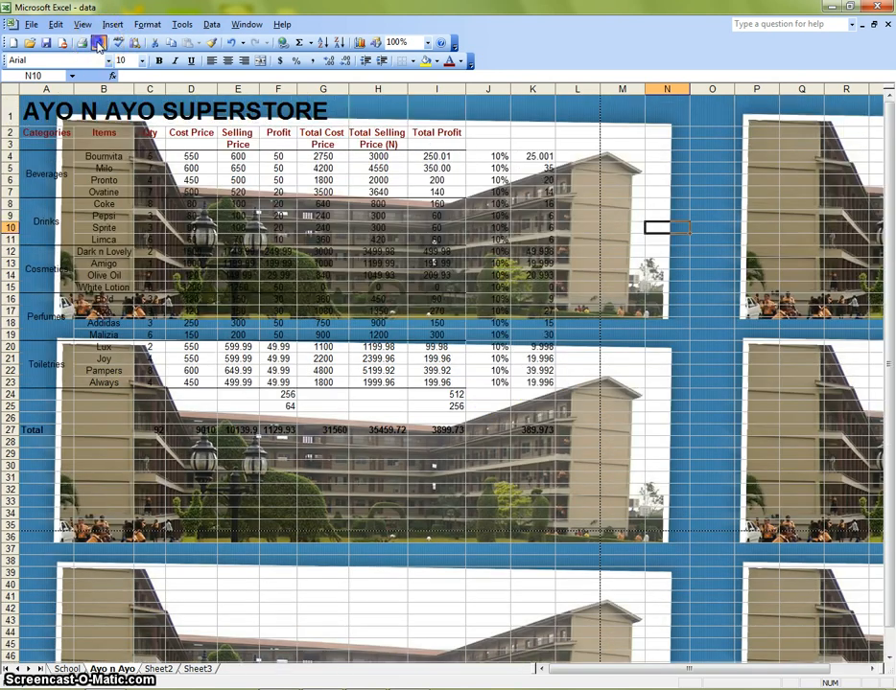
pyautogui.click(96, 44)
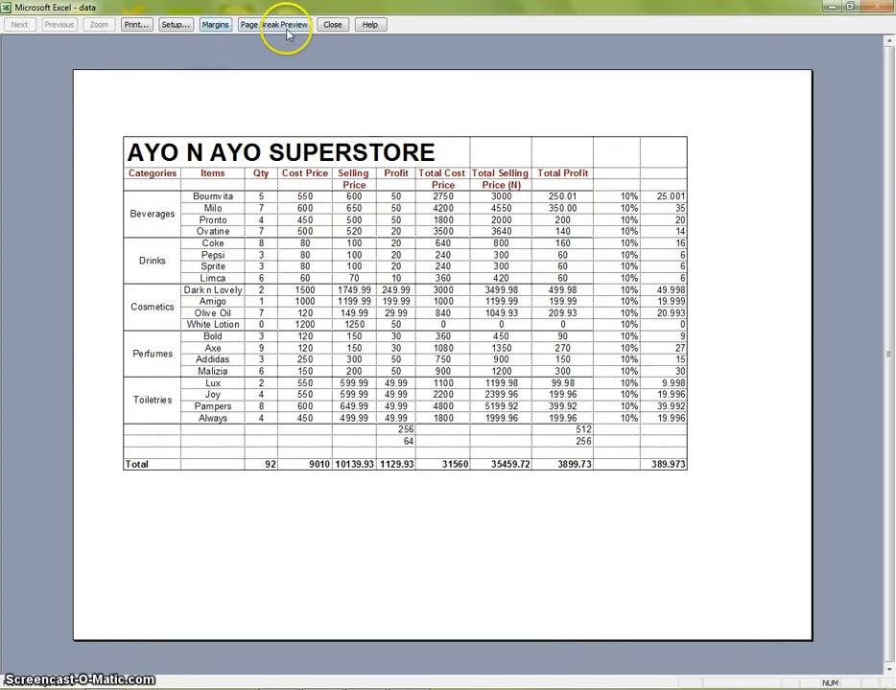
pyautogui.click(331, 24)
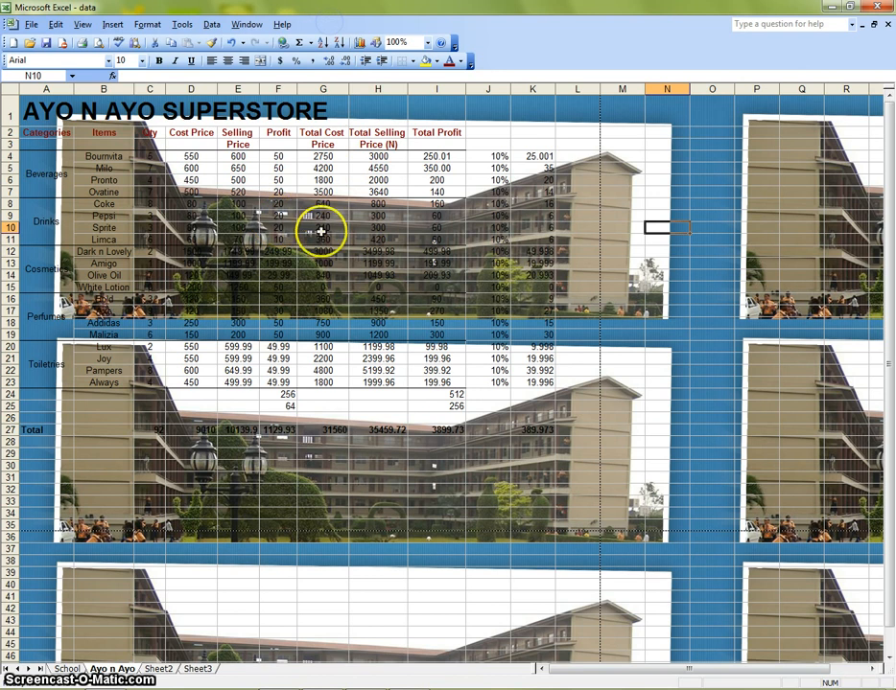
# - Delete the sheet background
pyautogui.click(440, 240)
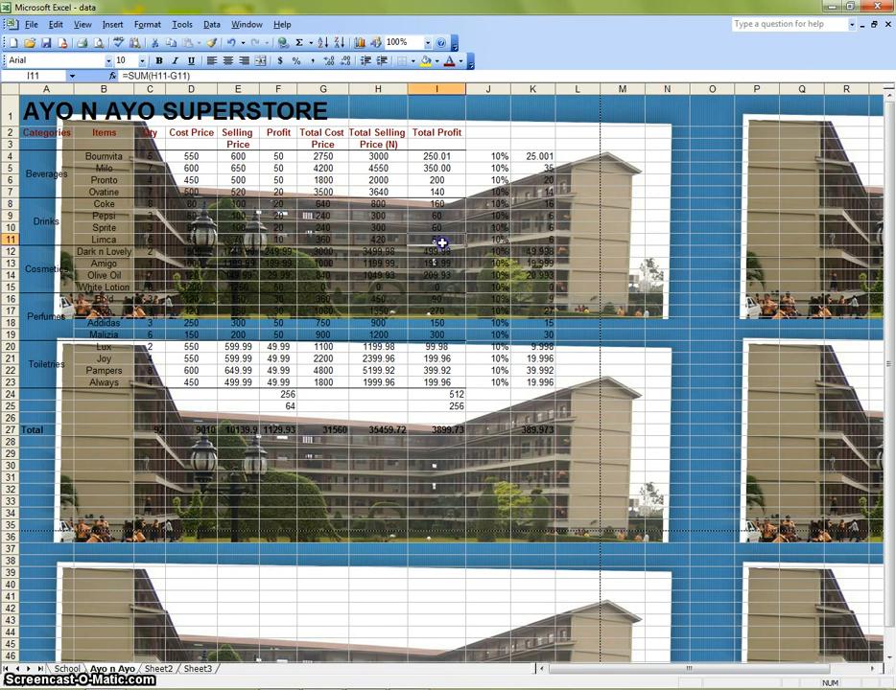
pyautogui.click(268, 335)
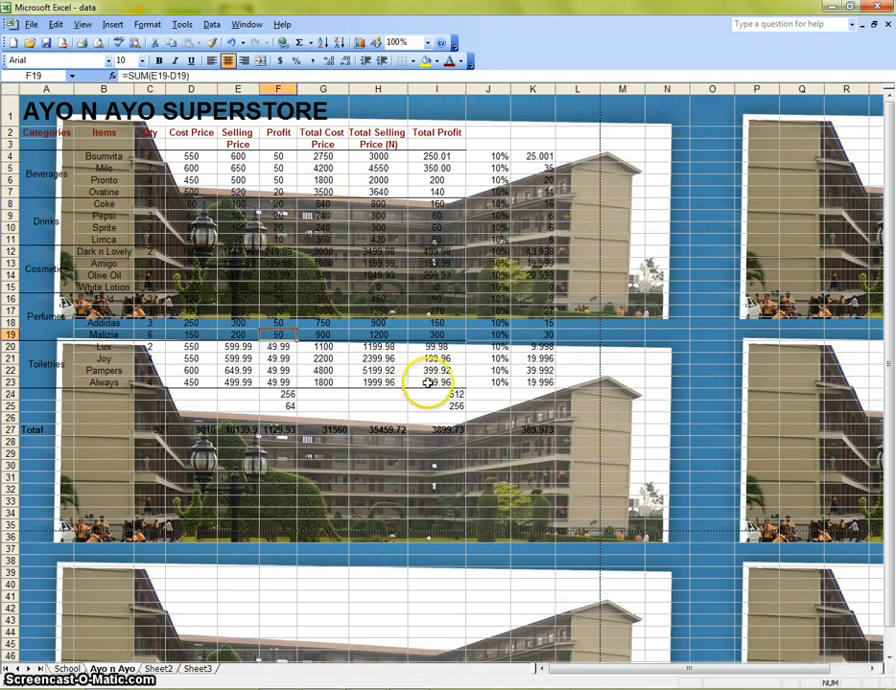
pyautogui.click(112, 24)
pyautogui.moveTo(133, 14)
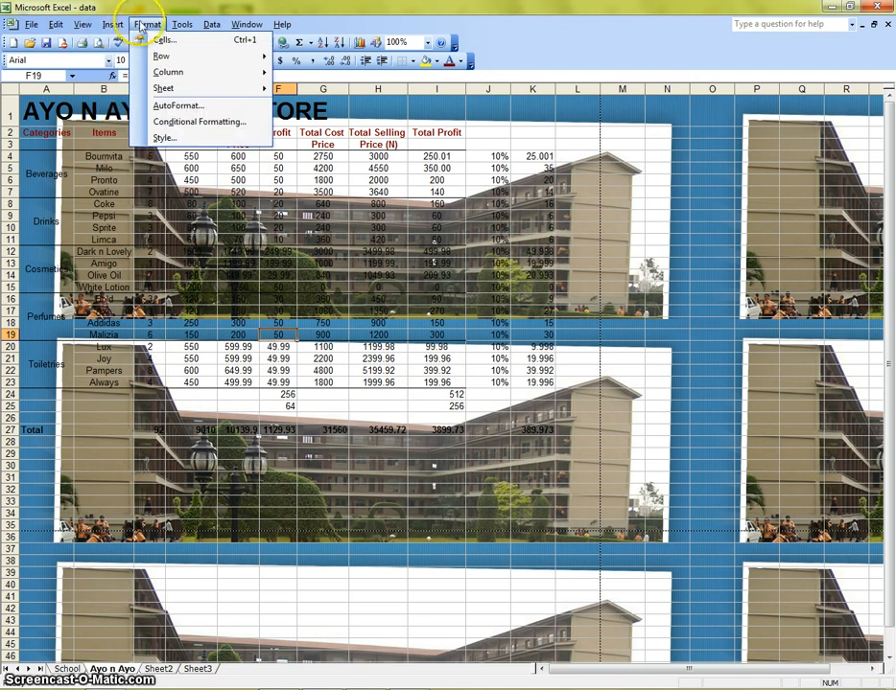
pyautogui.moveTo(179, 88)
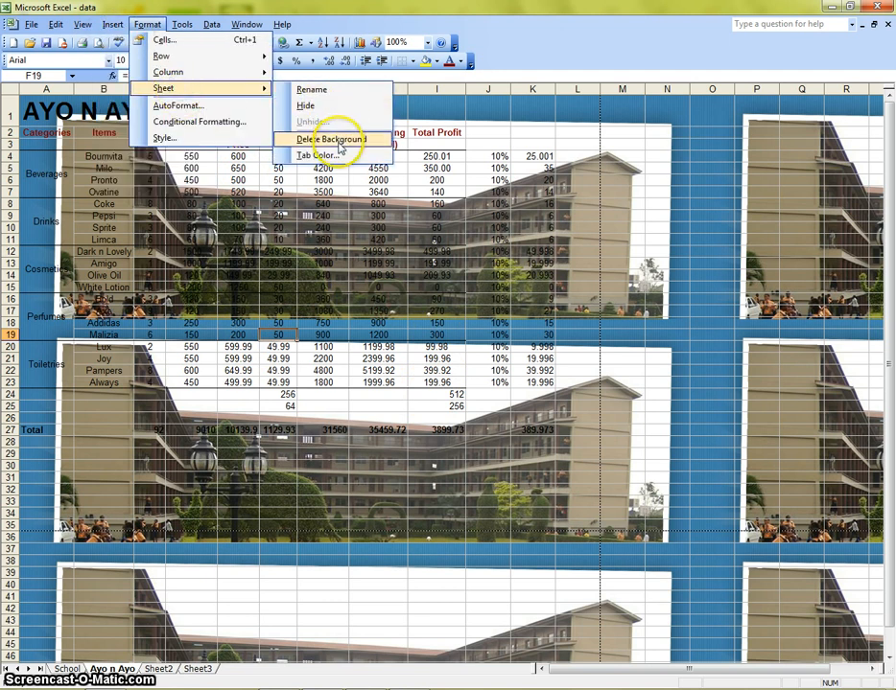
pyautogui.click(340, 142)
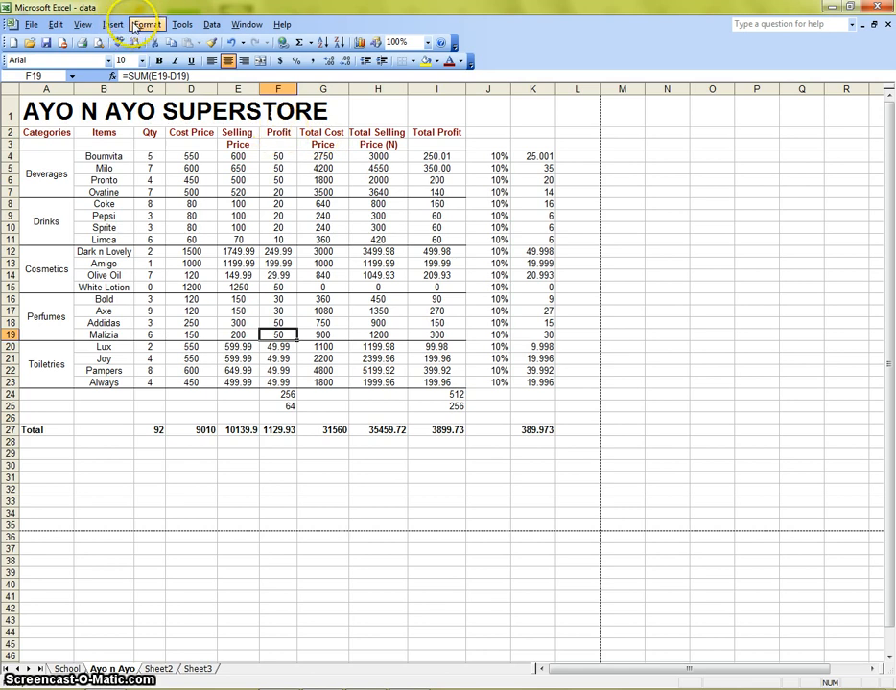
pyautogui.click(212, 26)
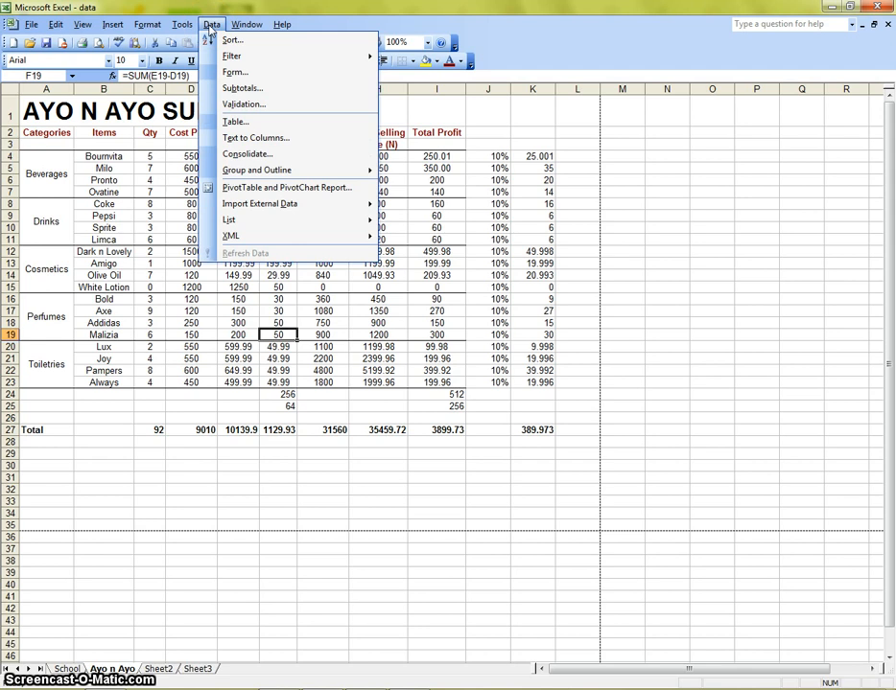
pyautogui.click(183, 25)
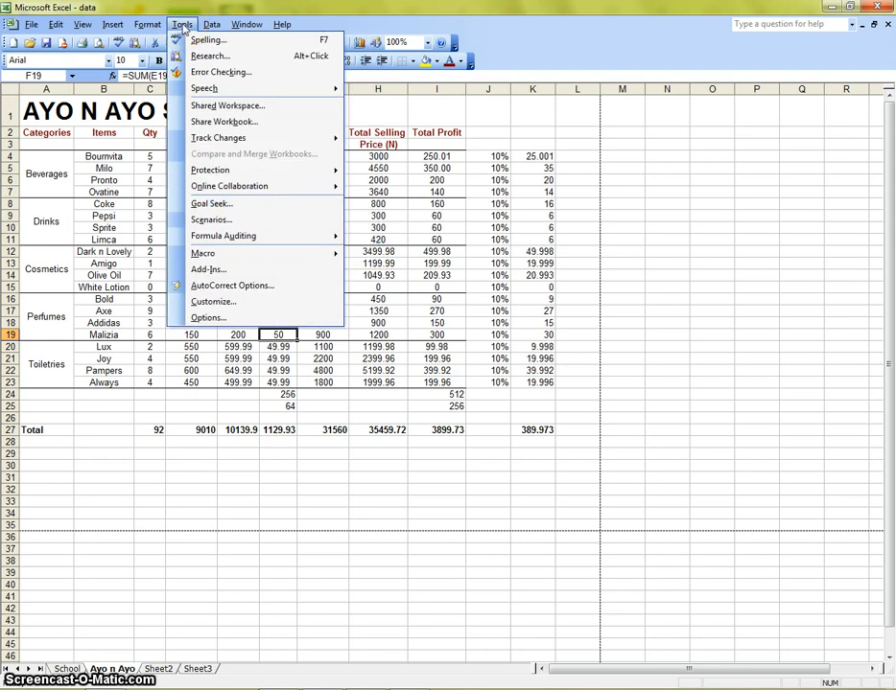
pyautogui.click(573, 297)
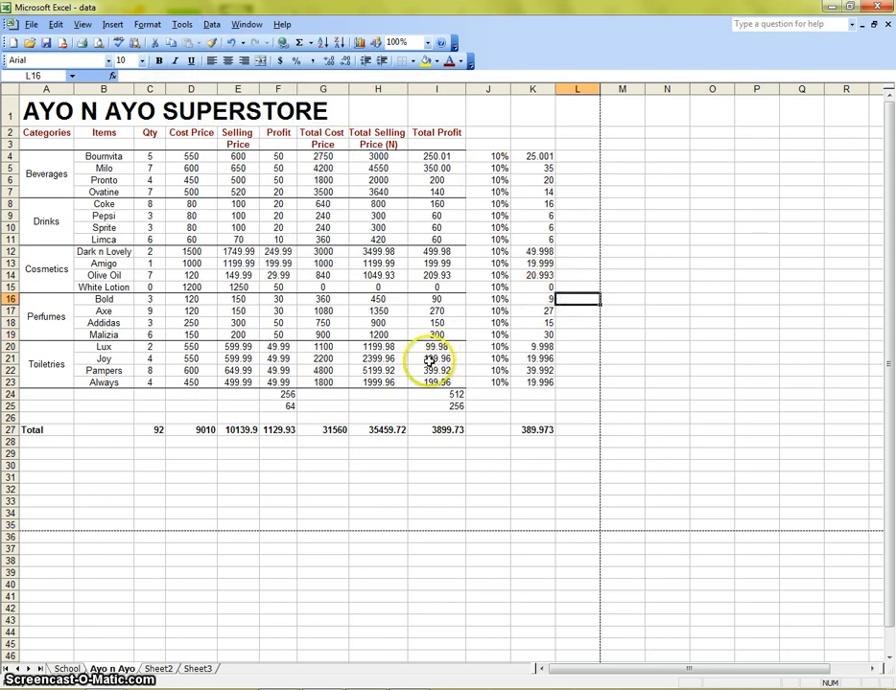
# - Open the print preview and turn off gridline printing in Page Setup
pyautogui.click(98, 42)
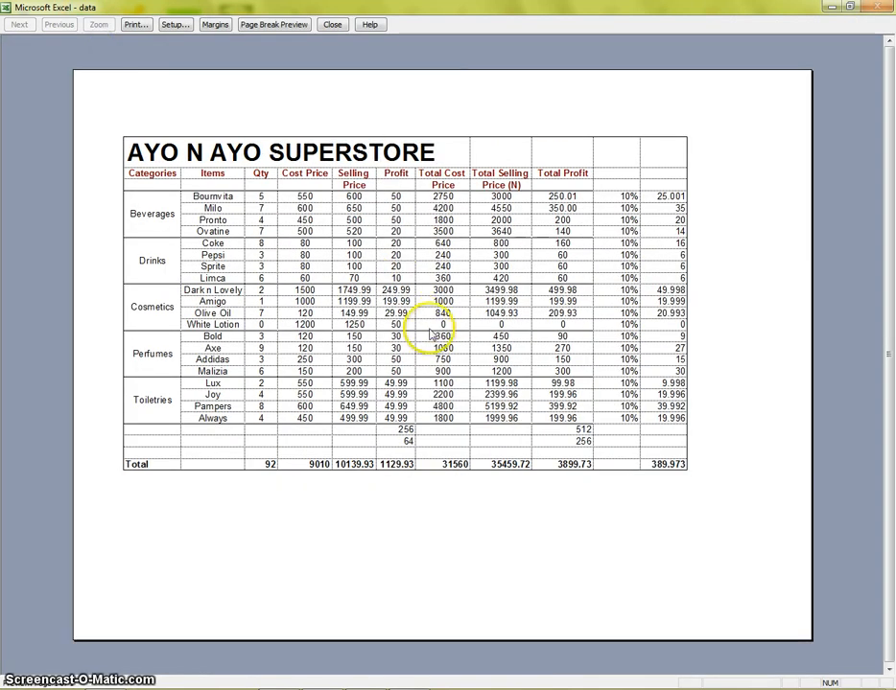
pyautogui.click(169, 26)
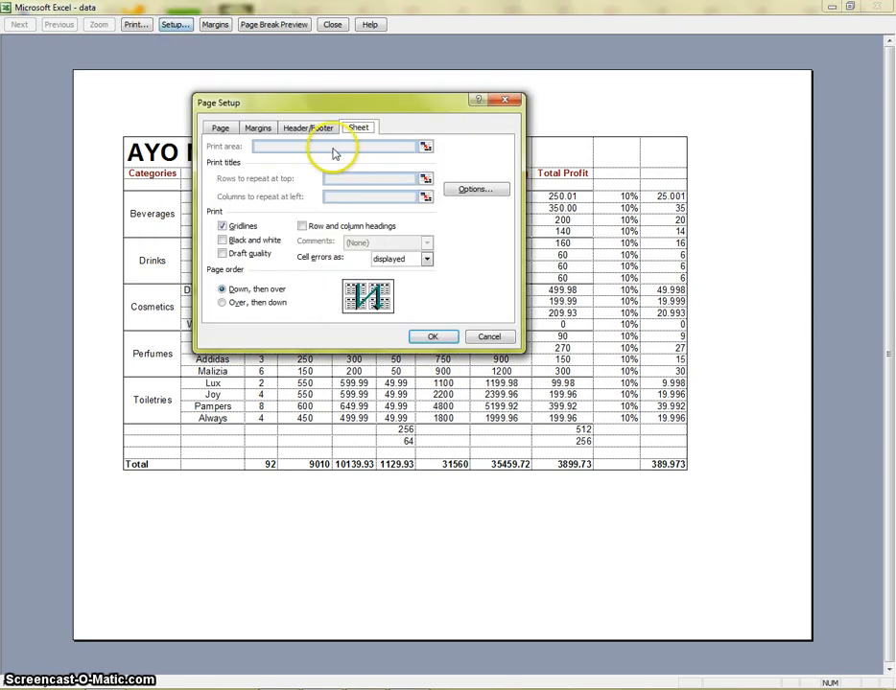
pyautogui.click(221, 127)
pyautogui.click(360, 129)
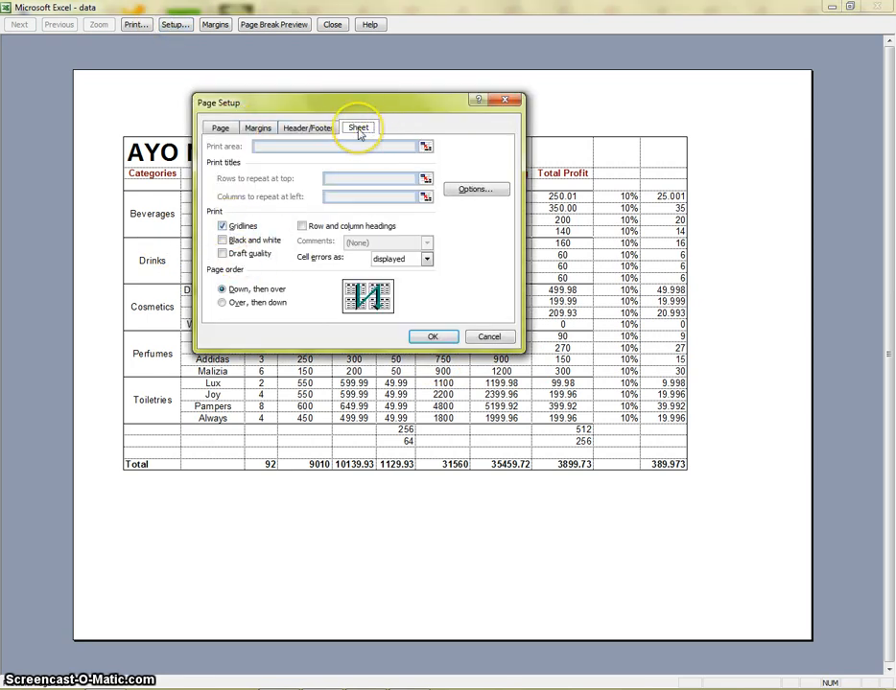
pyautogui.click(223, 237)
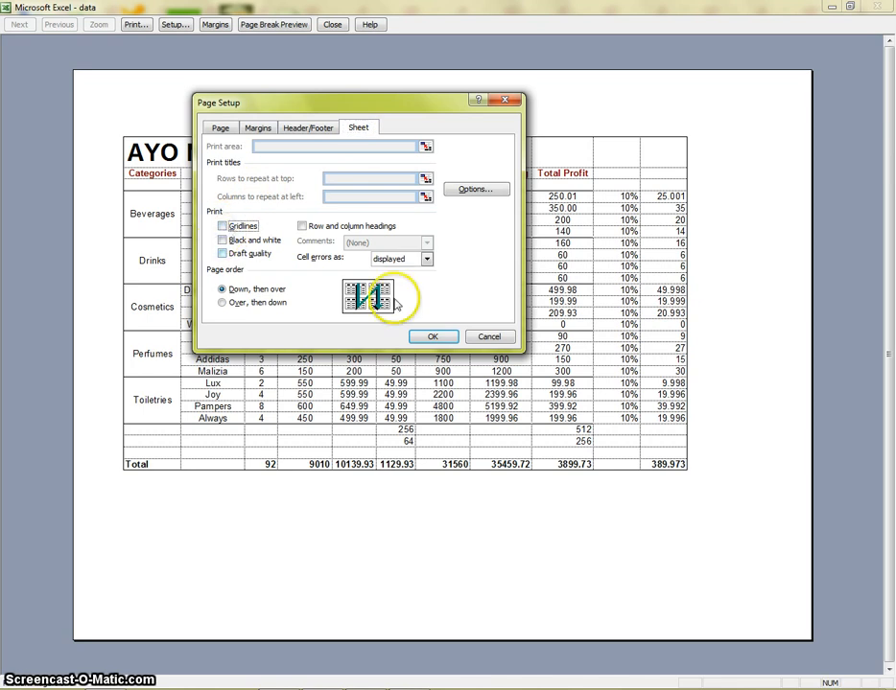
pyautogui.click(433, 335)
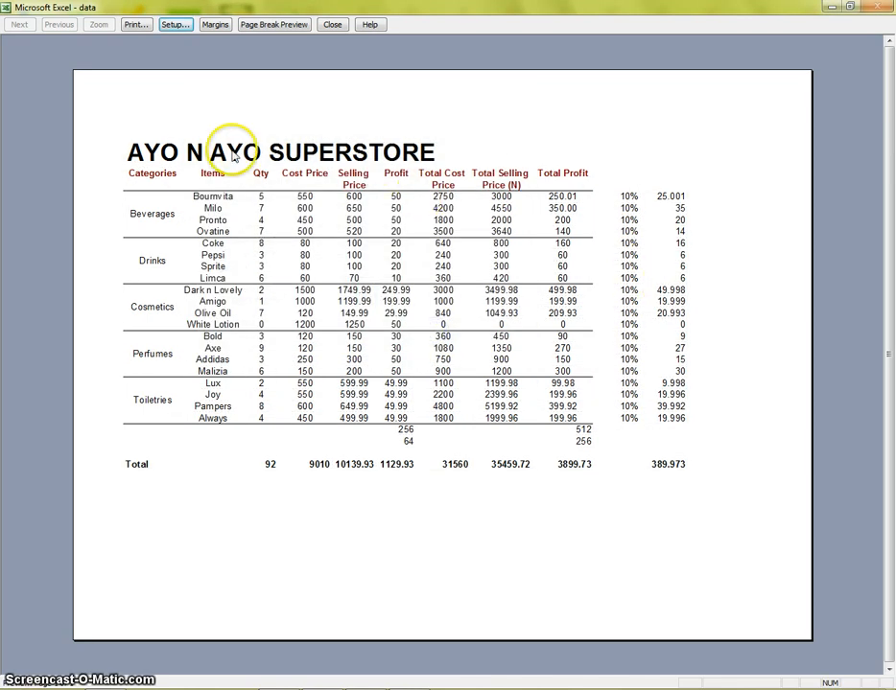
# - Turn gridline printing back on in Page Setup
pyautogui.click(173, 25)
pyautogui.click(222, 226)
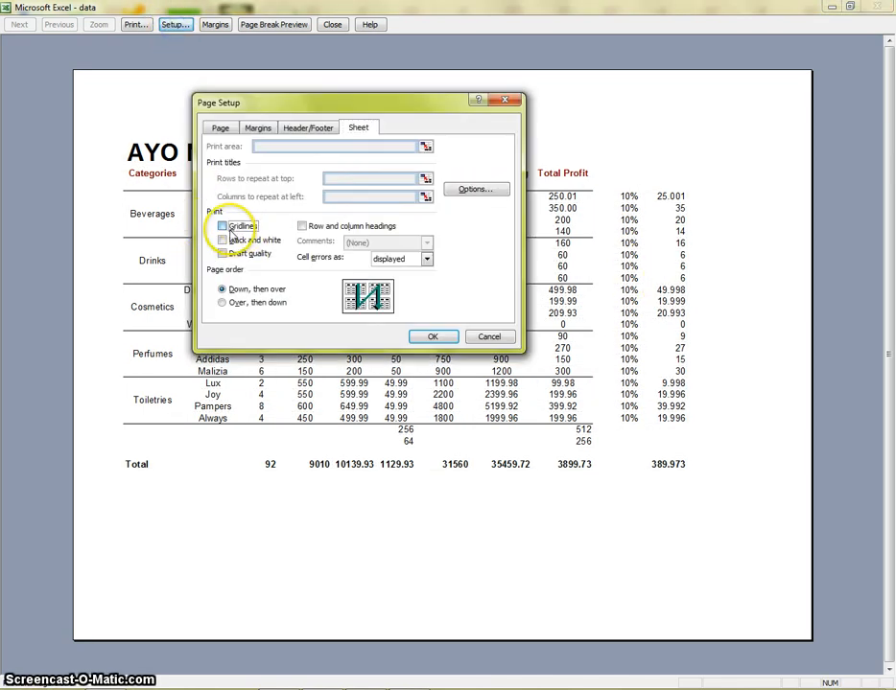
pyautogui.click(445, 341)
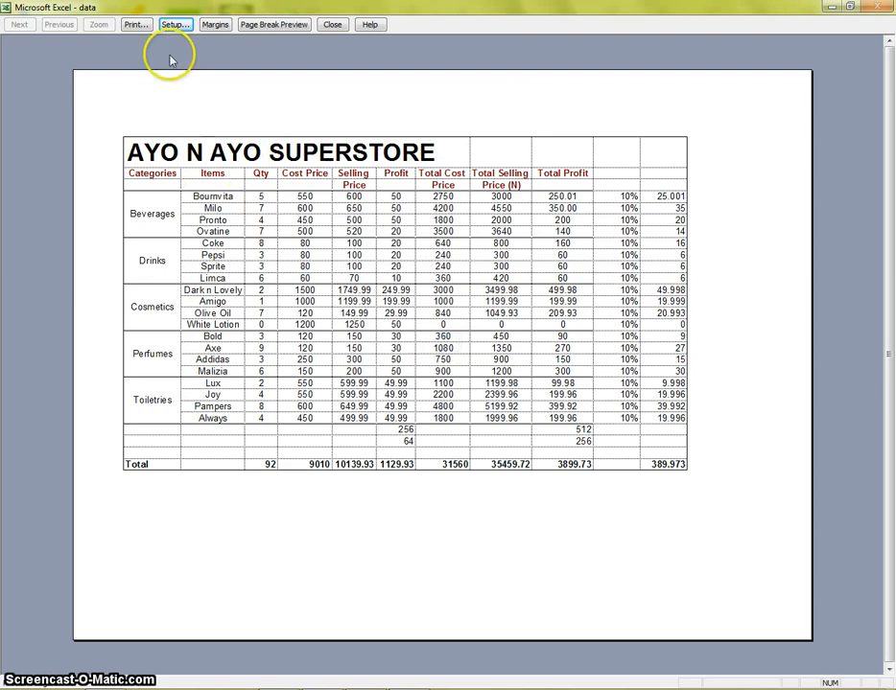
# - Switch the page orientation to Portrait in Page Setup from the print preview
pyautogui.click(174, 25)
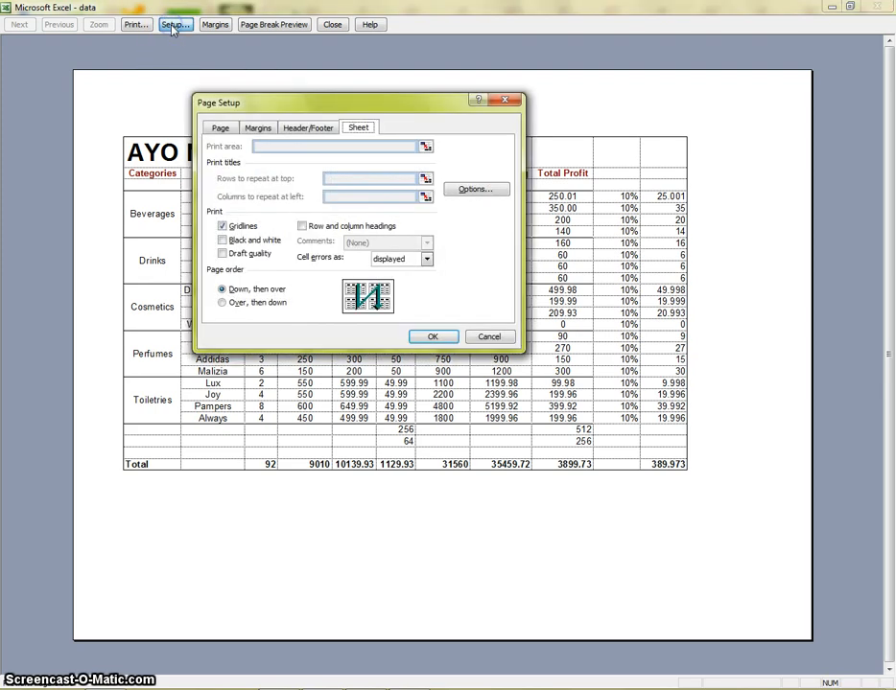
pyautogui.click(219, 128)
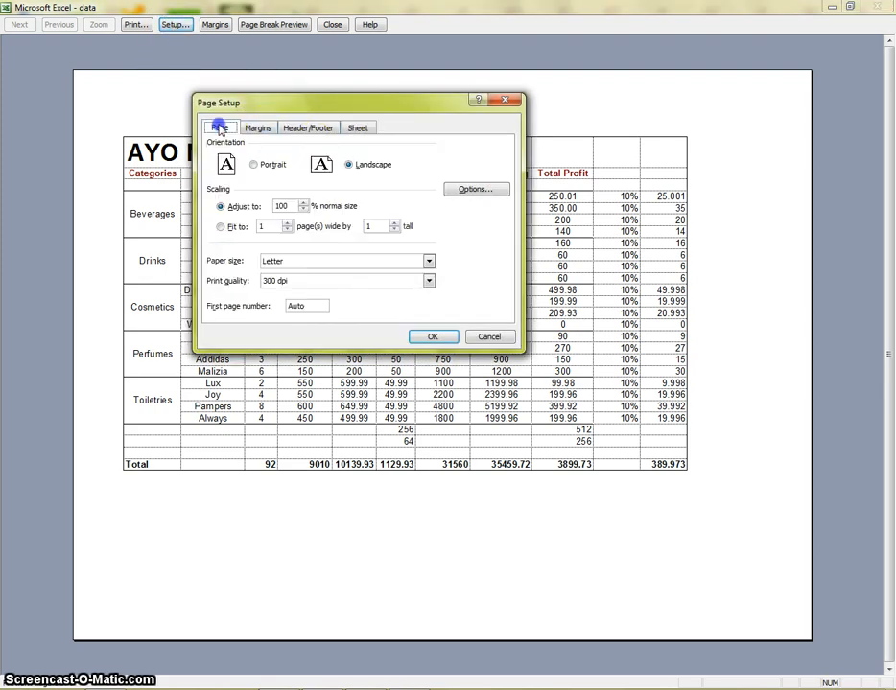
pyautogui.click(253, 164)
pyautogui.click(436, 339)
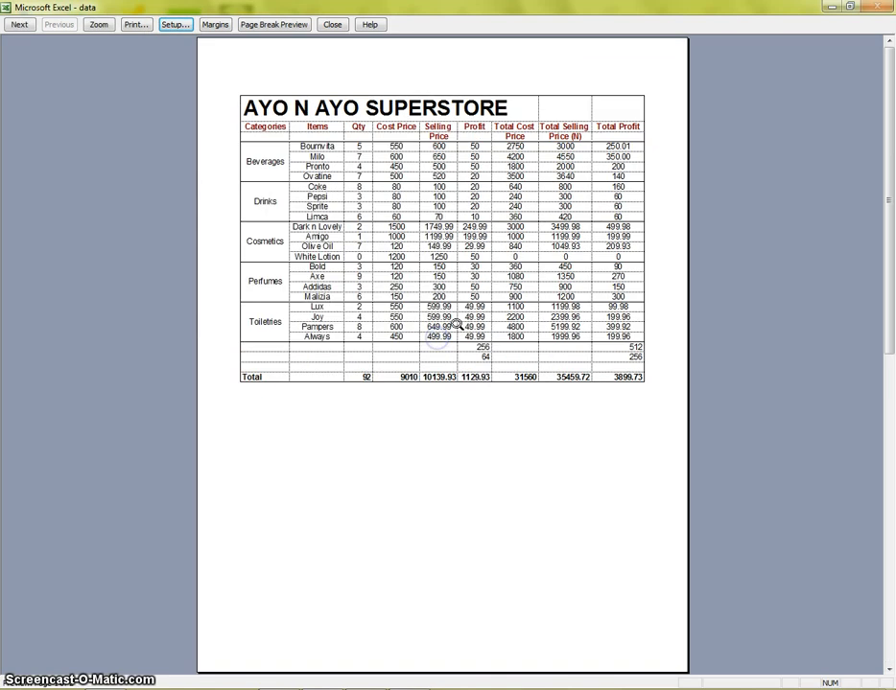
# - Examine the paper size and print quality options in Page Setup, then cancel the dialog
pyautogui.click(178, 24)
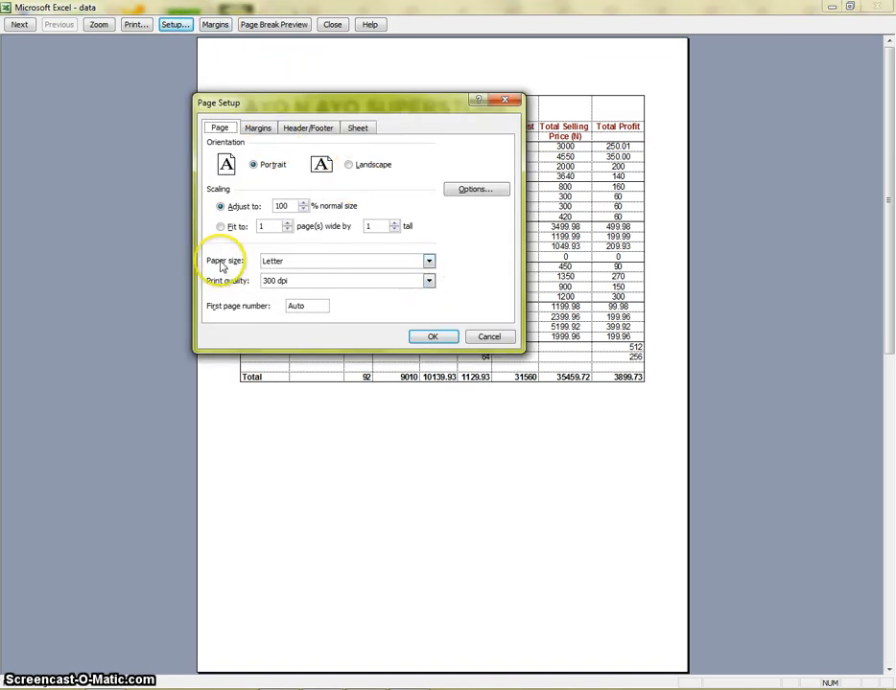
pyautogui.click(428, 261)
pyautogui.click(431, 263)
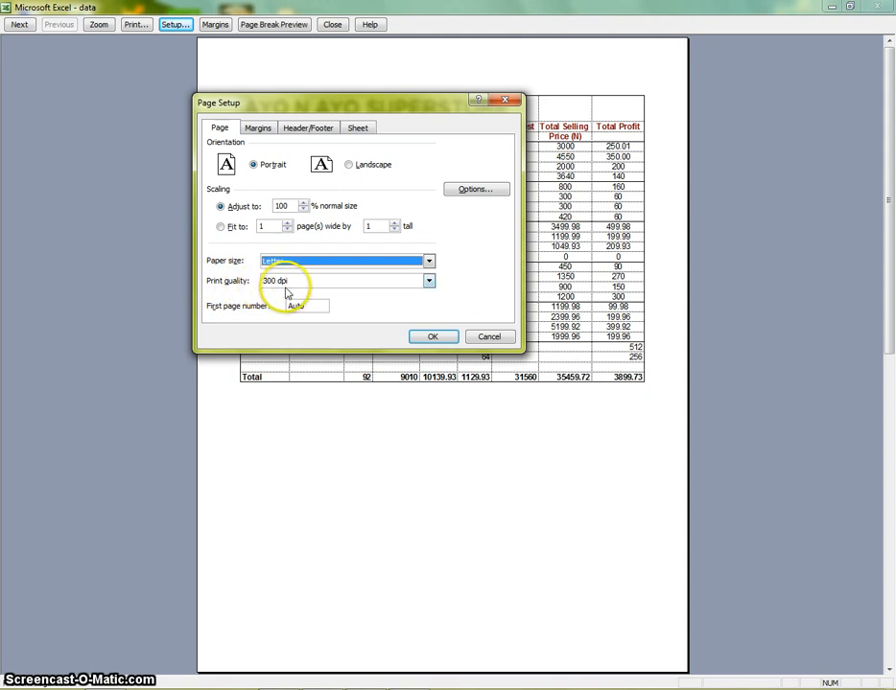
pyautogui.click(429, 281)
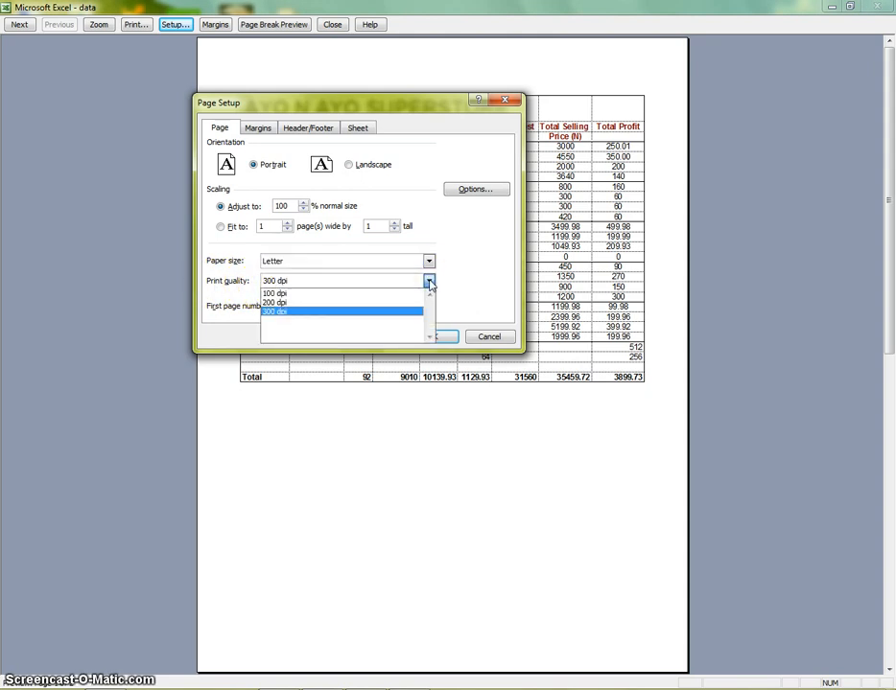
pyautogui.click(464, 281)
pyautogui.click(430, 281)
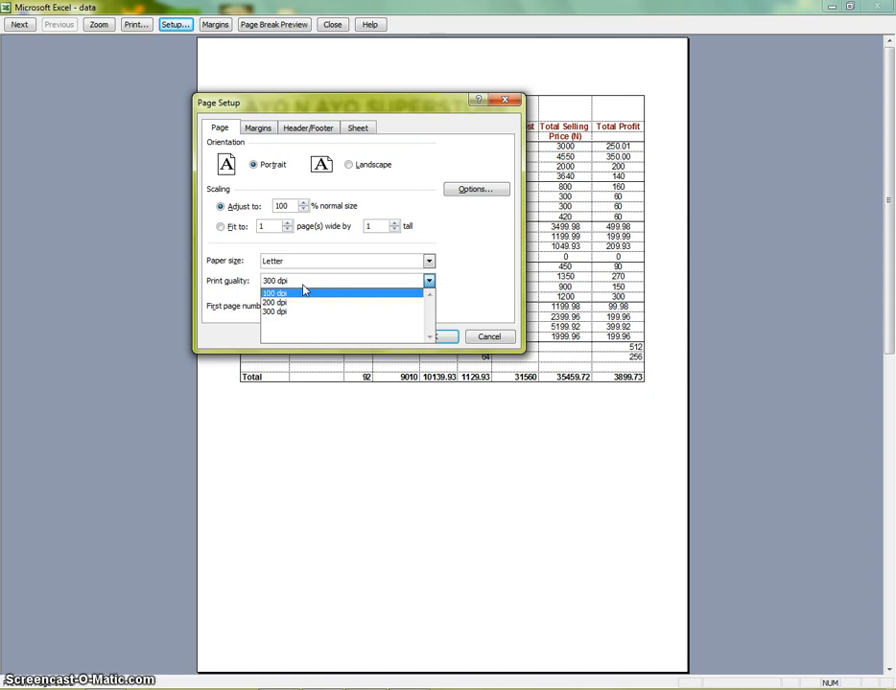
pyautogui.click(274, 311)
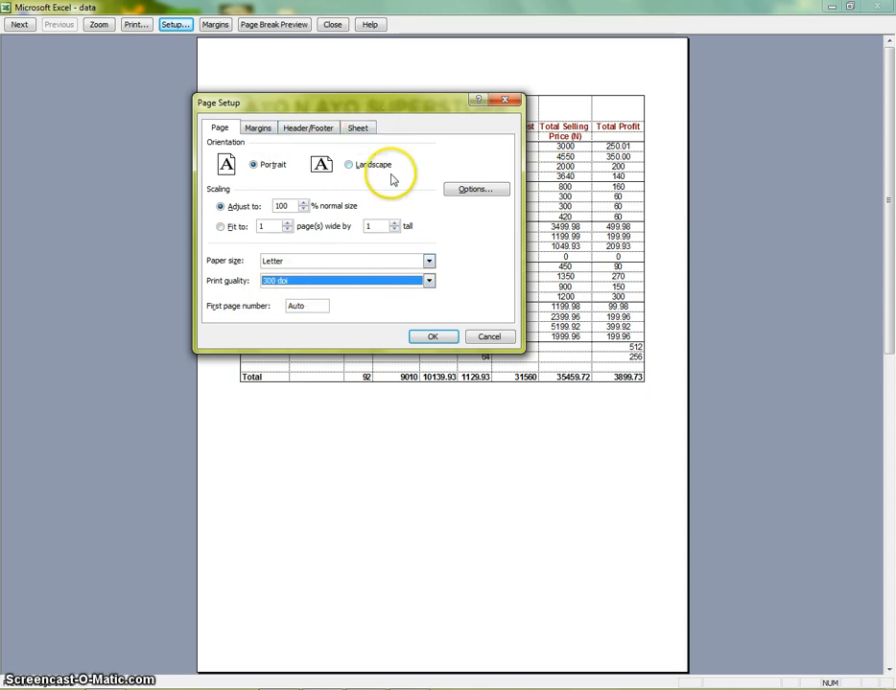
pyautogui.click(490, 337)
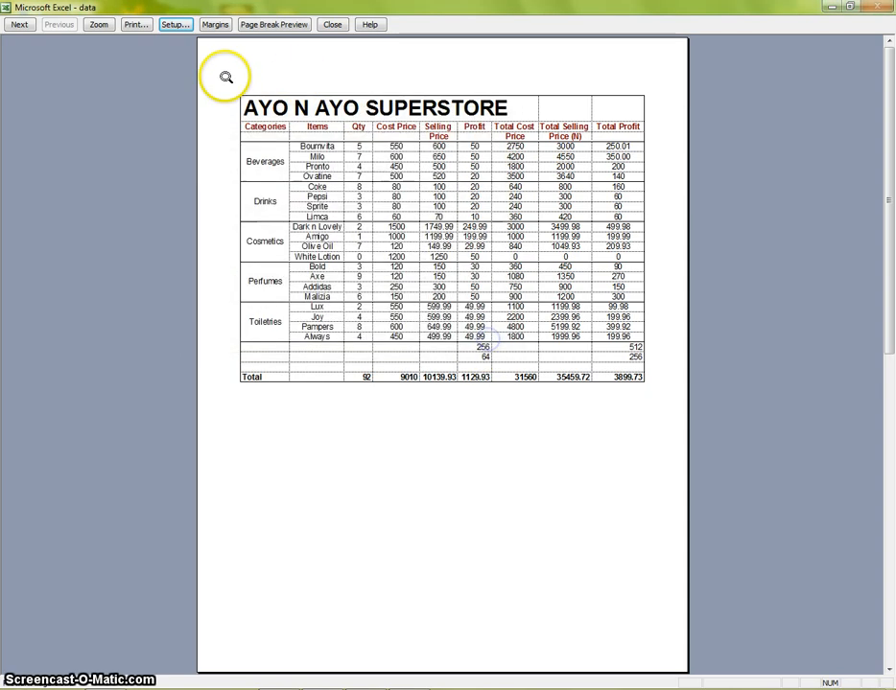
# - Close the preview, open the Print dialog and select Microsoft XPS Document Writer as the printer
pyautogui.click(332, 24)
pyautogui.click(31, 24)
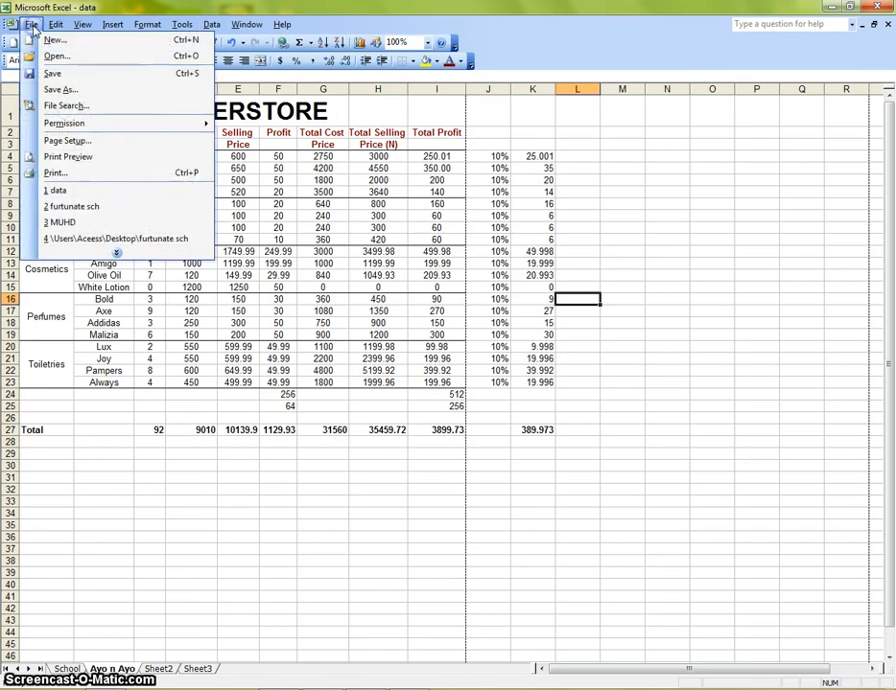
pyautogui.click(56, 172)
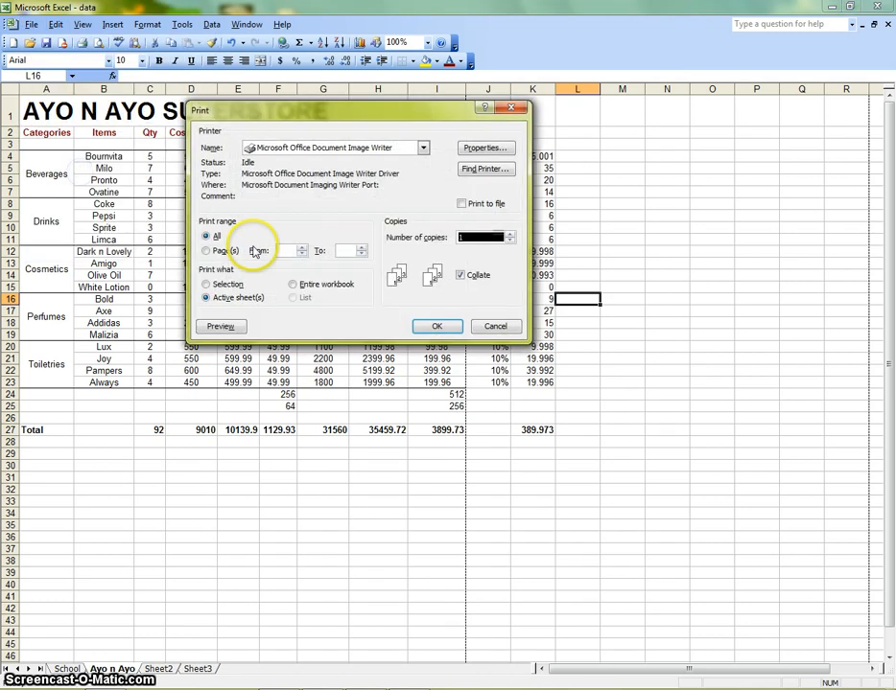
pyautogui.click(423, 148)
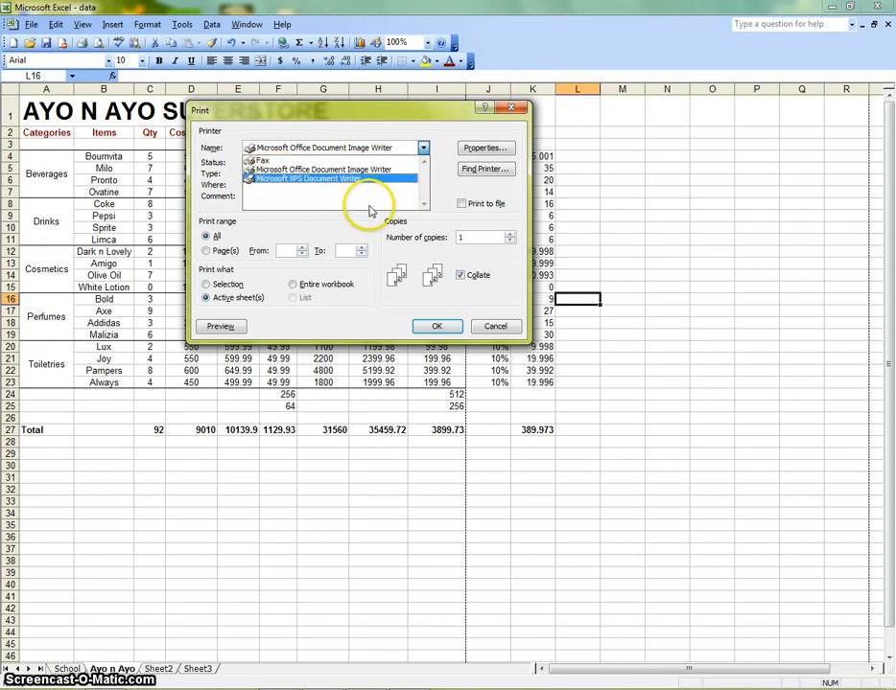
pyautogui.click(327, 199)
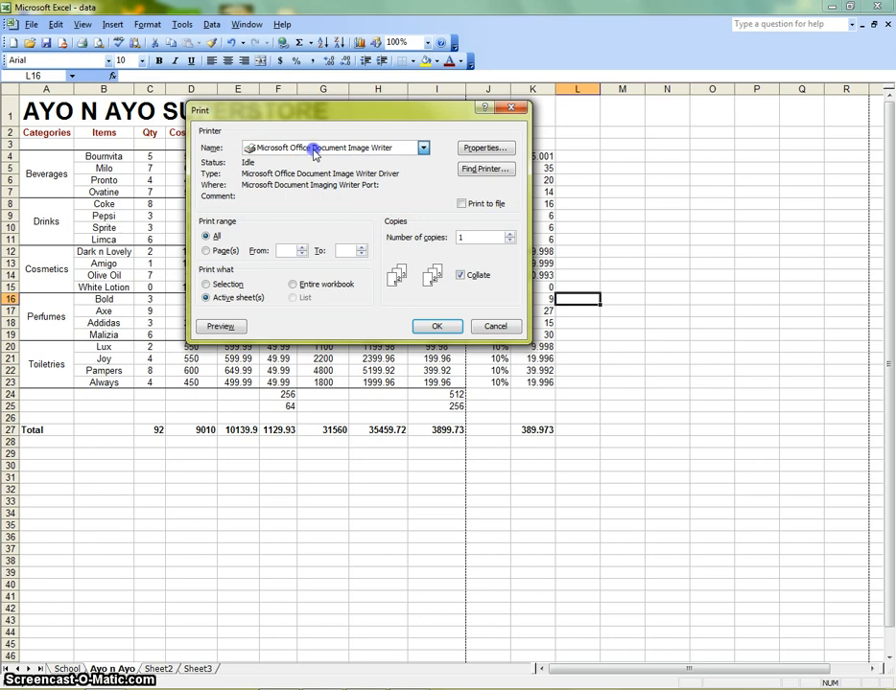
pyautogui.click(314, 153)
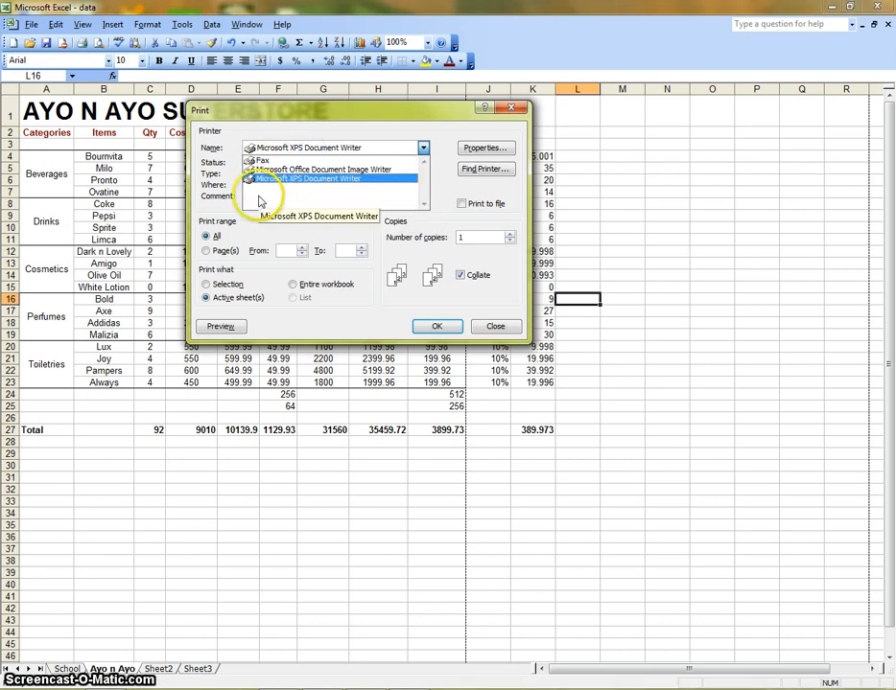
pyautogui.click(263, 197)
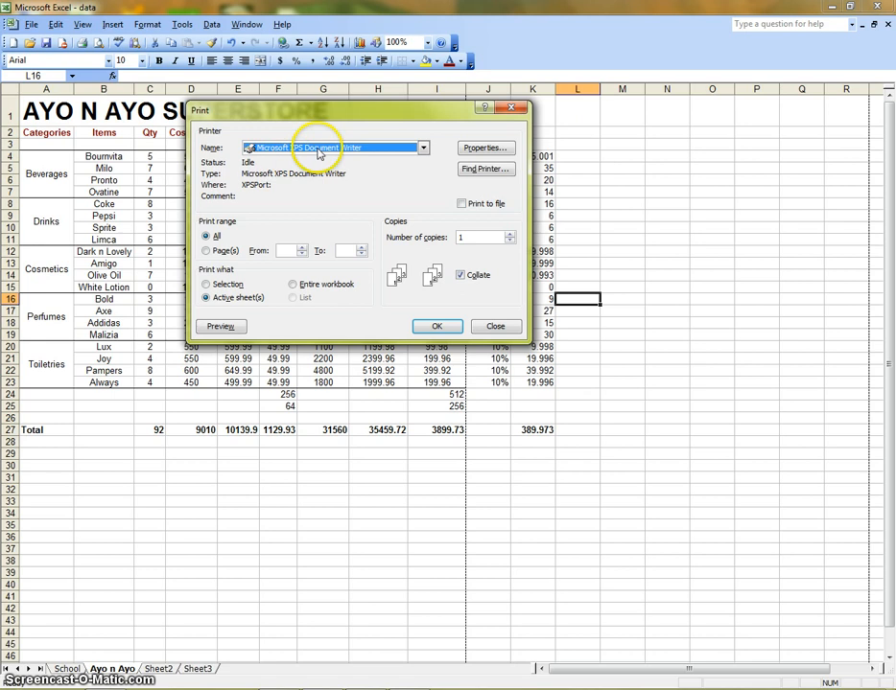
# - Inspect the properties of the different available printers, cancelling each properties dialog
pyautogui.click(472, 151)
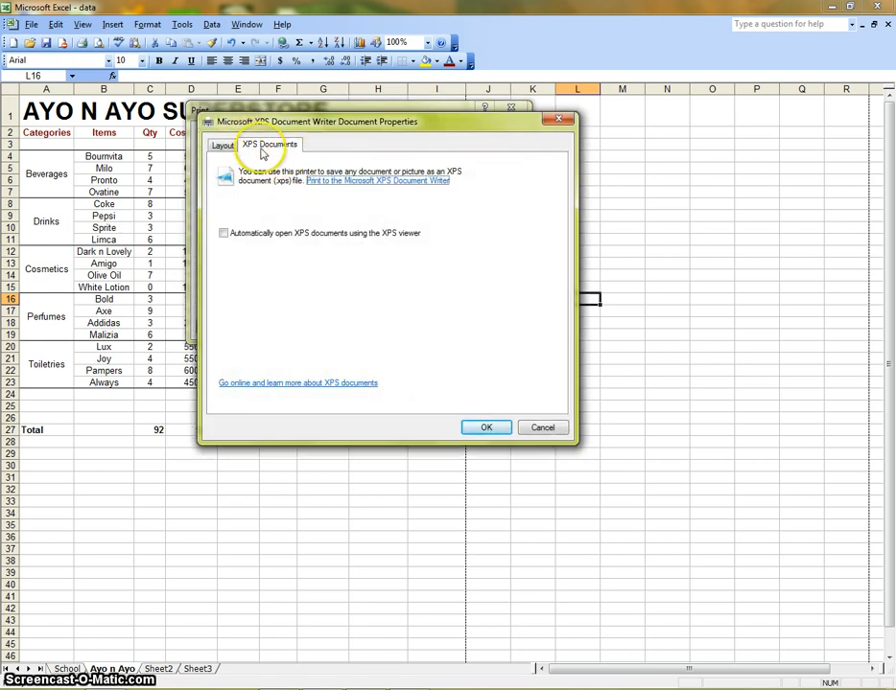
pyautogui.click(537, 428)
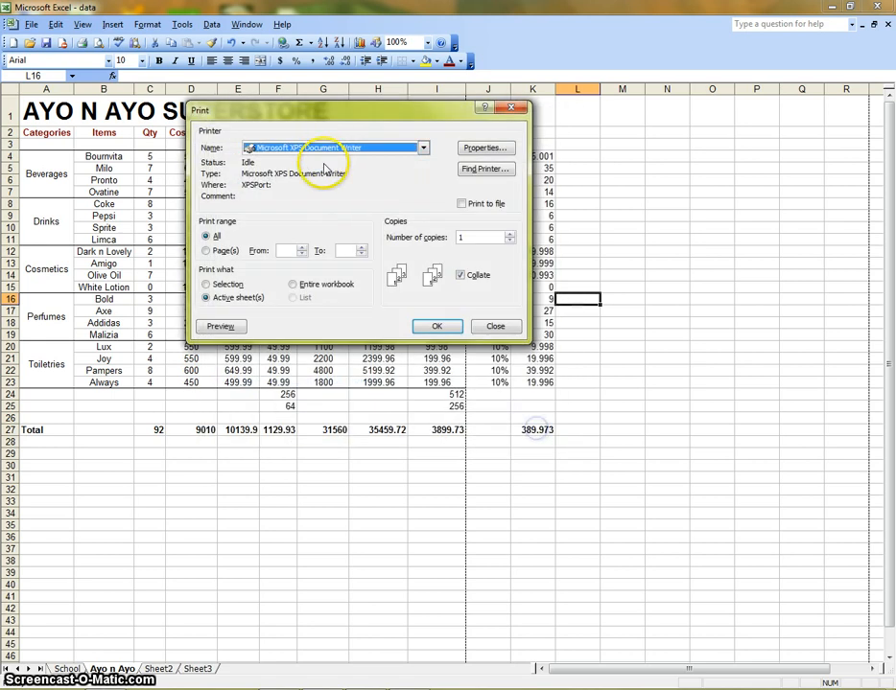
pyautogui.click(326, 151)
pyautogui.click(326, 169)
pyautogui.click(479, 148)
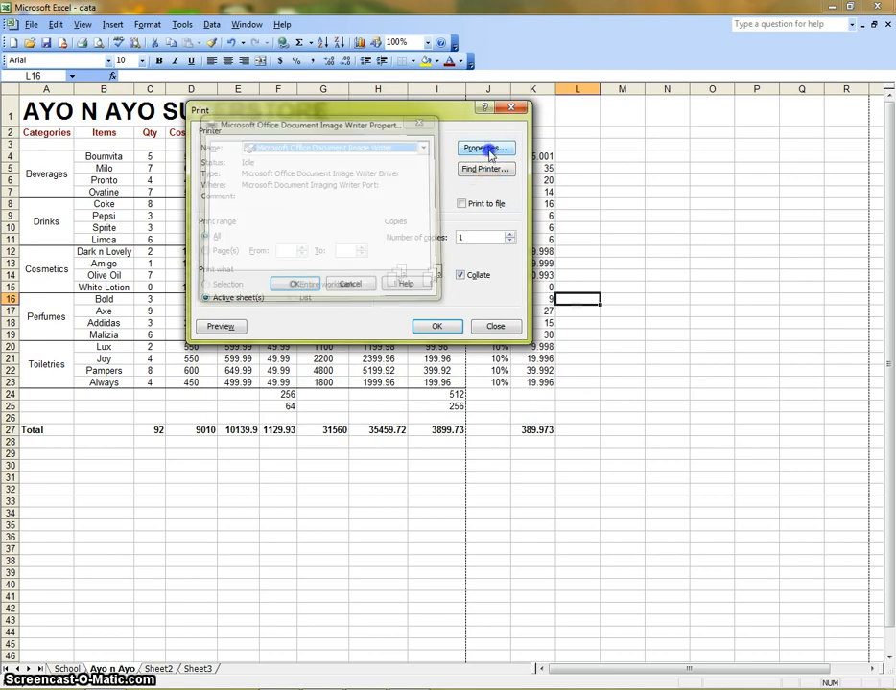
pyautogui.click(477, 149)
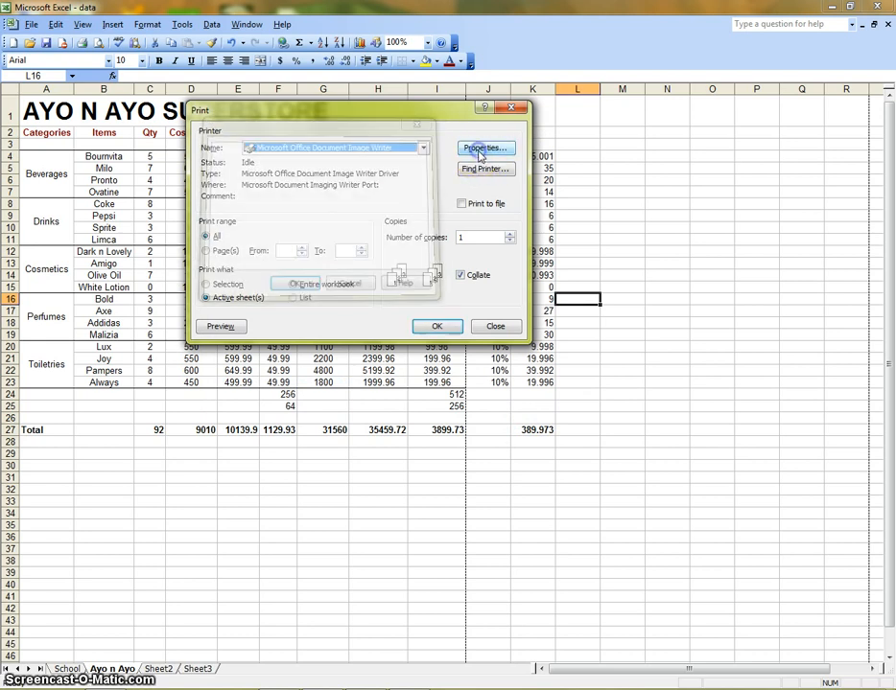
pyautogui.click(410, 145)
pyautogui.click(300, 168)
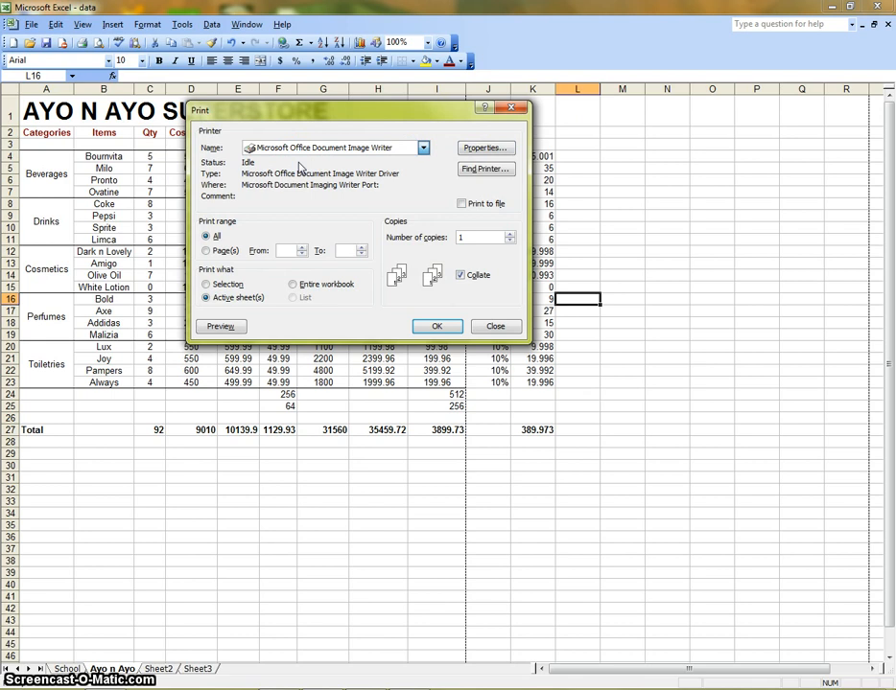
pyautogui.click(481, 148)
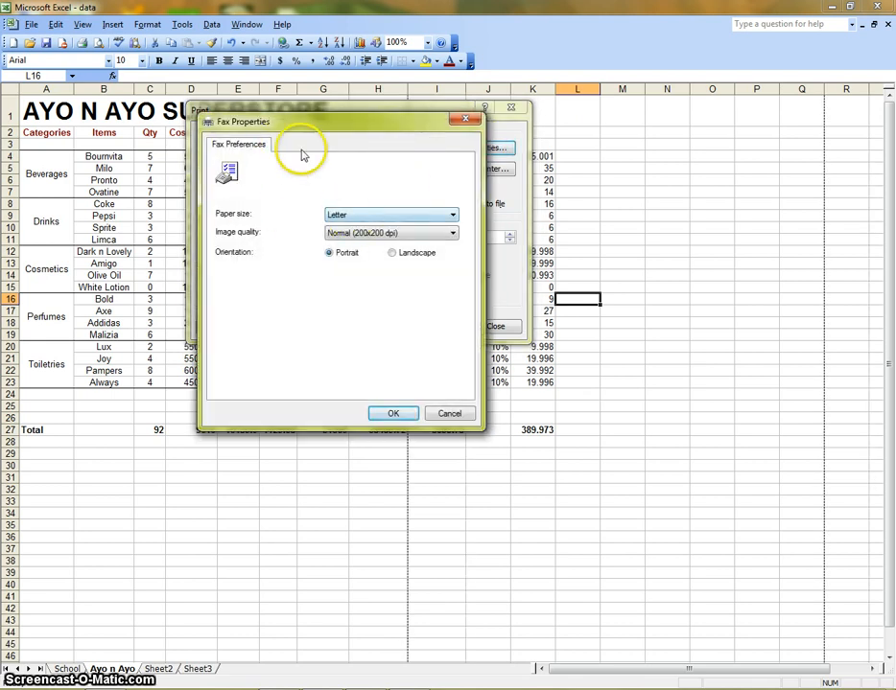
pyautogui.click(447, 412)
# - Reselect Microsoft XPS Document Writer as the printer and review its layout properties
pyautogui.click(330, 146)
pyautogui.click(326, 166)
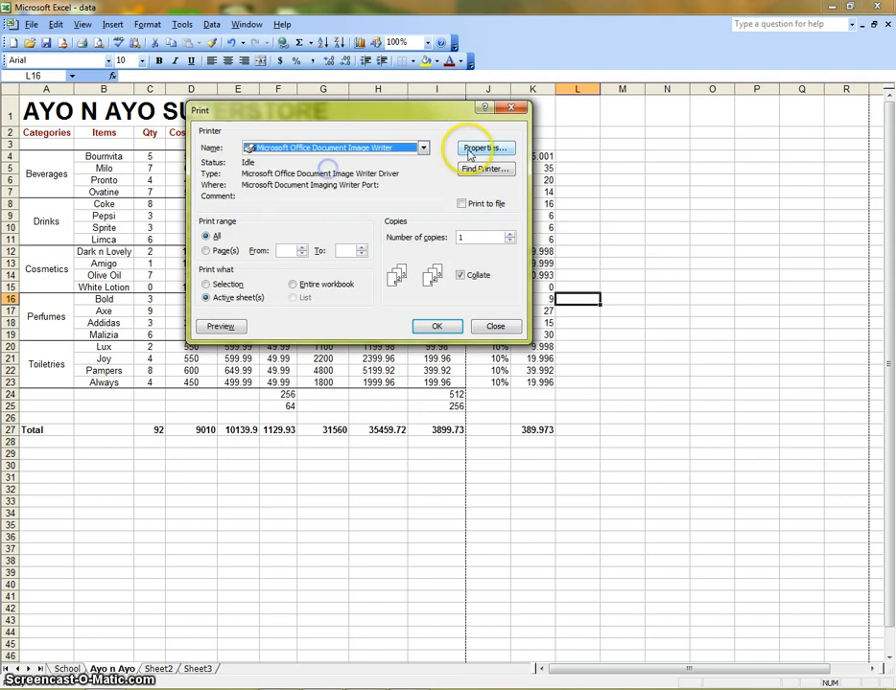
pyautogui.click(422, 148)
pyautogui.click(340, 176)
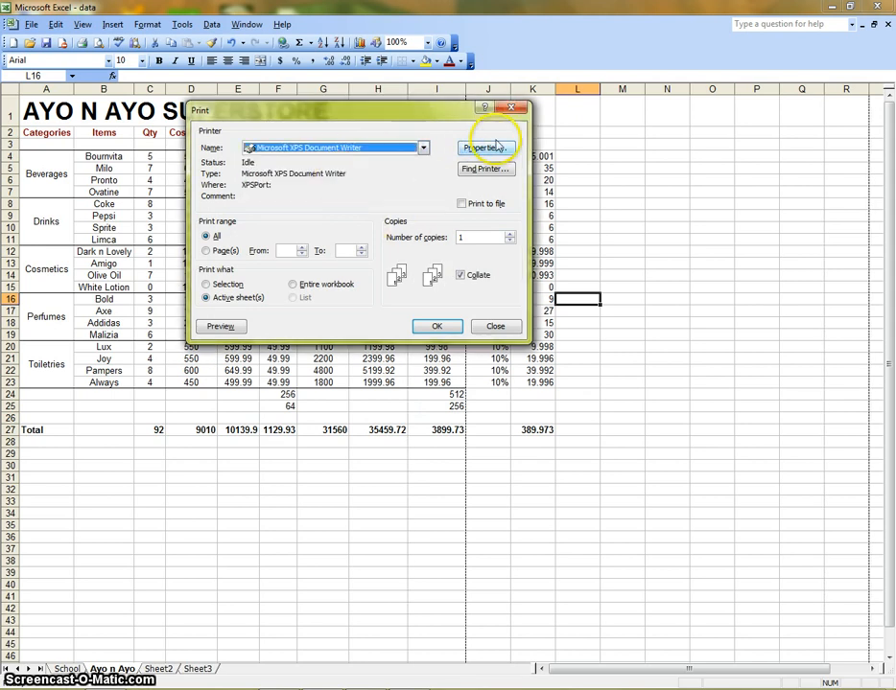
pyautogui.click(496, 147)
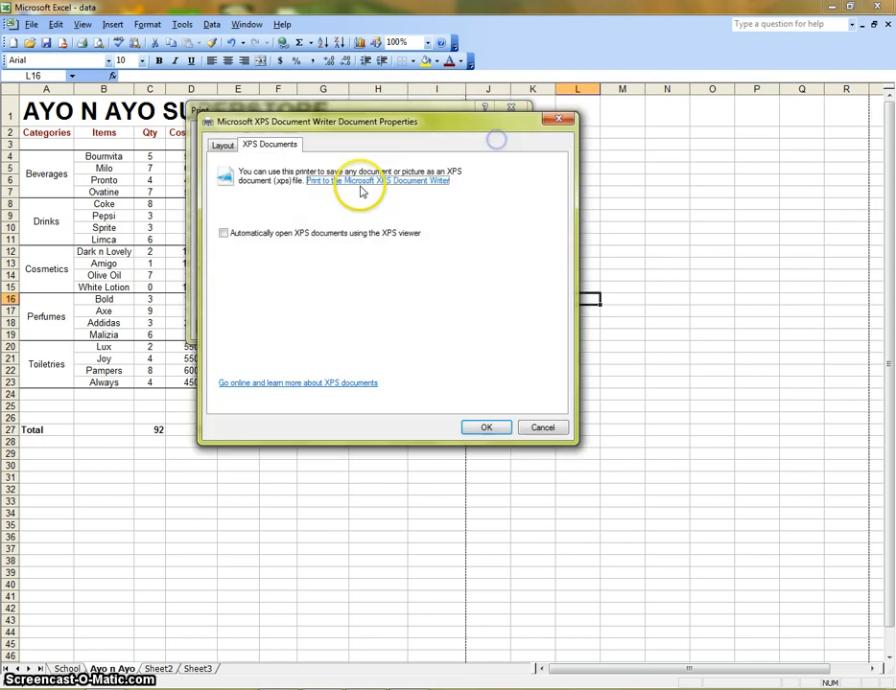
pyautogui.click(221, 146)
pyautogui.click(541, 428)
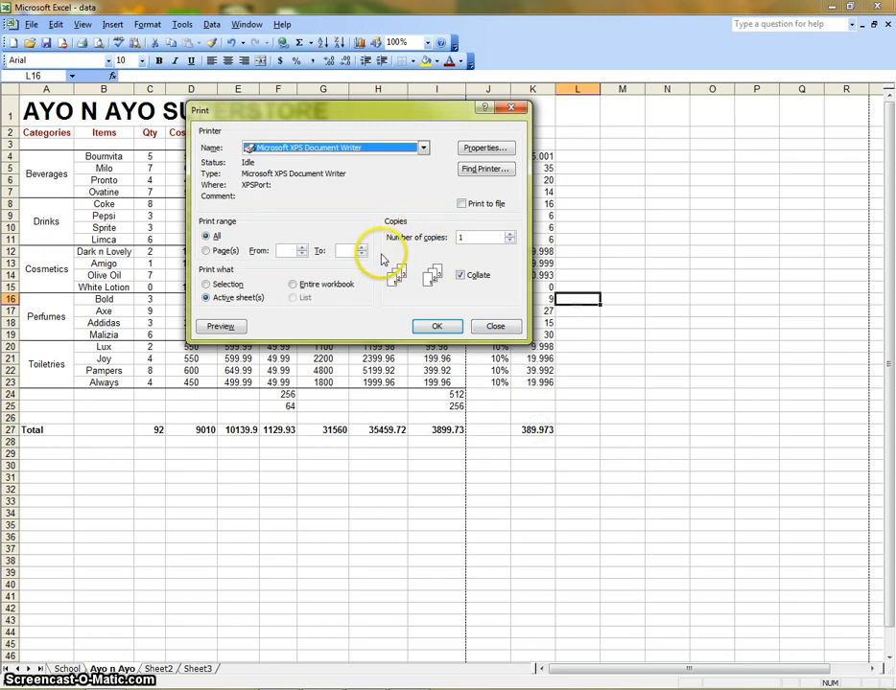
# - Set the print range to pages 1 to 5 and close the Print dialog
pyautogui.click(210, 237)
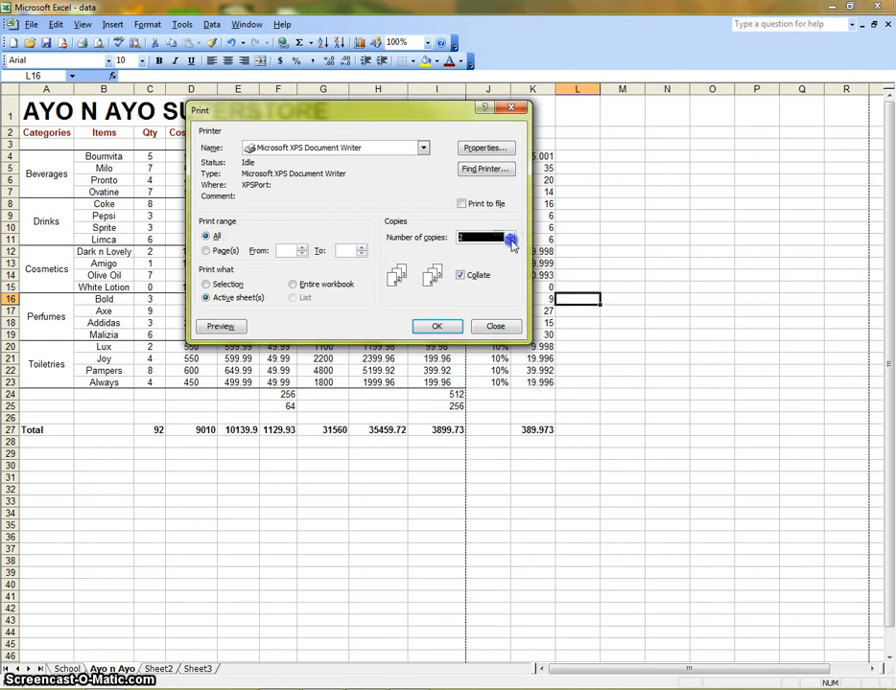
pyautogui.click(213, 250)
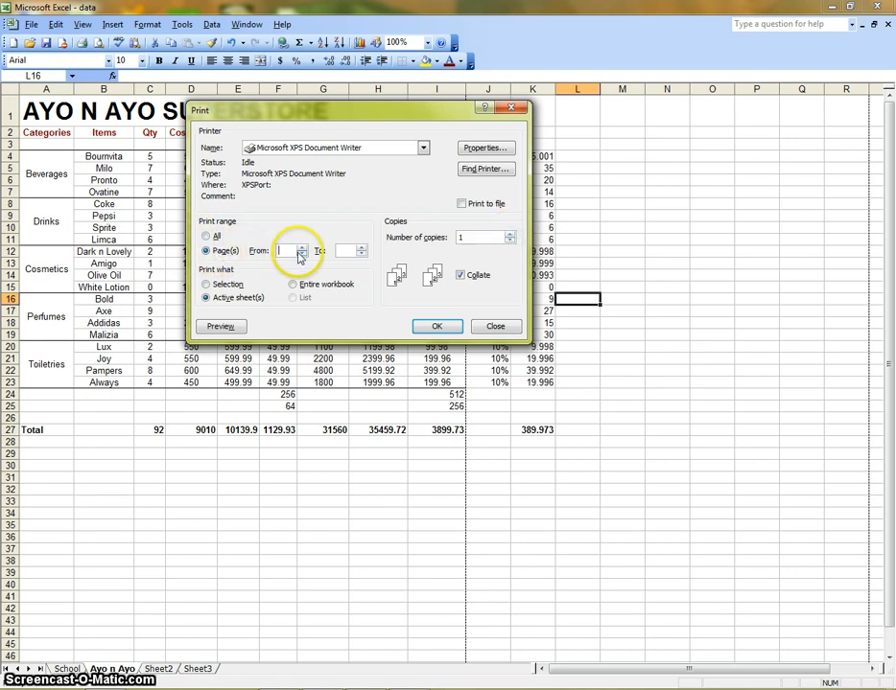
pyautogui.write('1')
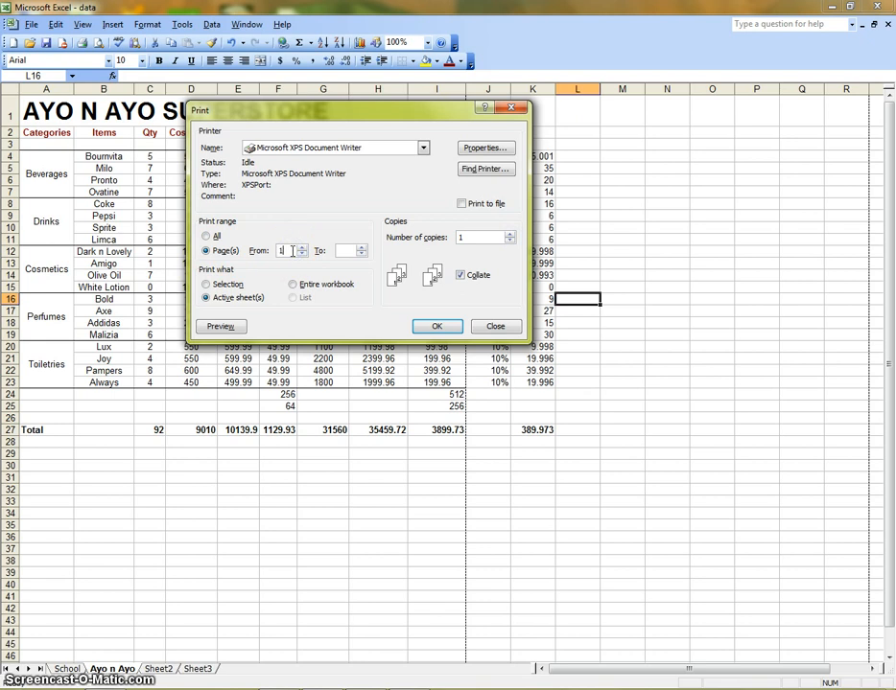
pyautogui.click(352, 250)
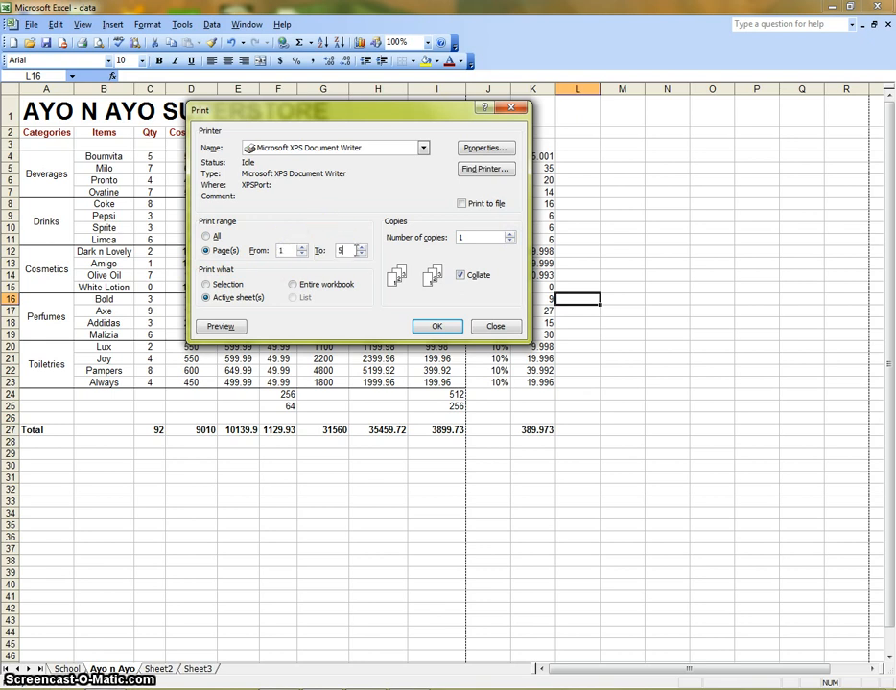
pyautogui.click(495, 326)
# - Select the table range A2:I23 and choose to print only the selection, then cancel
pyautogui.moveTo(48, 136); pyautogui.dragTo(444, 384)
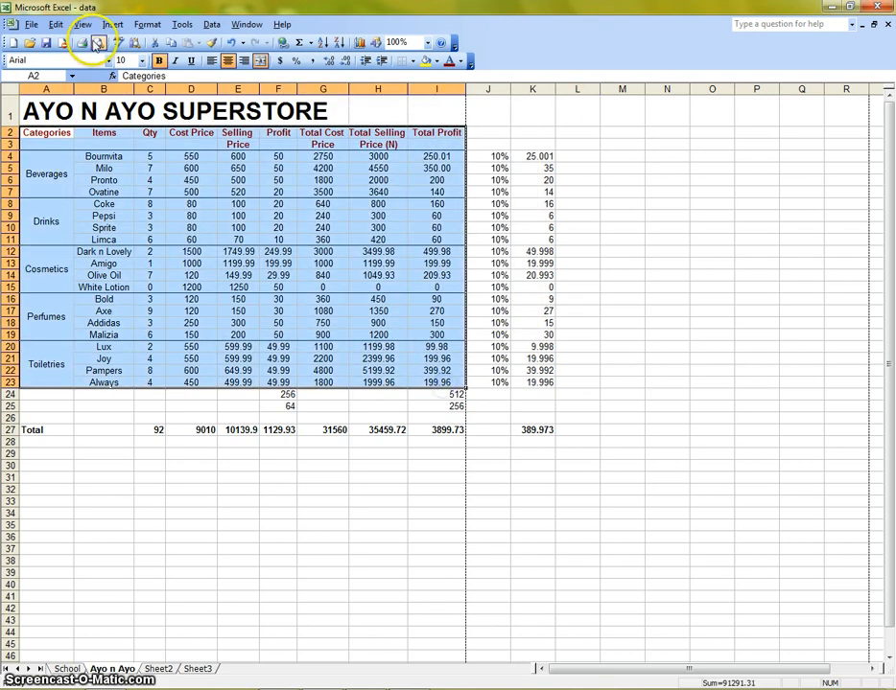
pyautogui.click(32, 24)
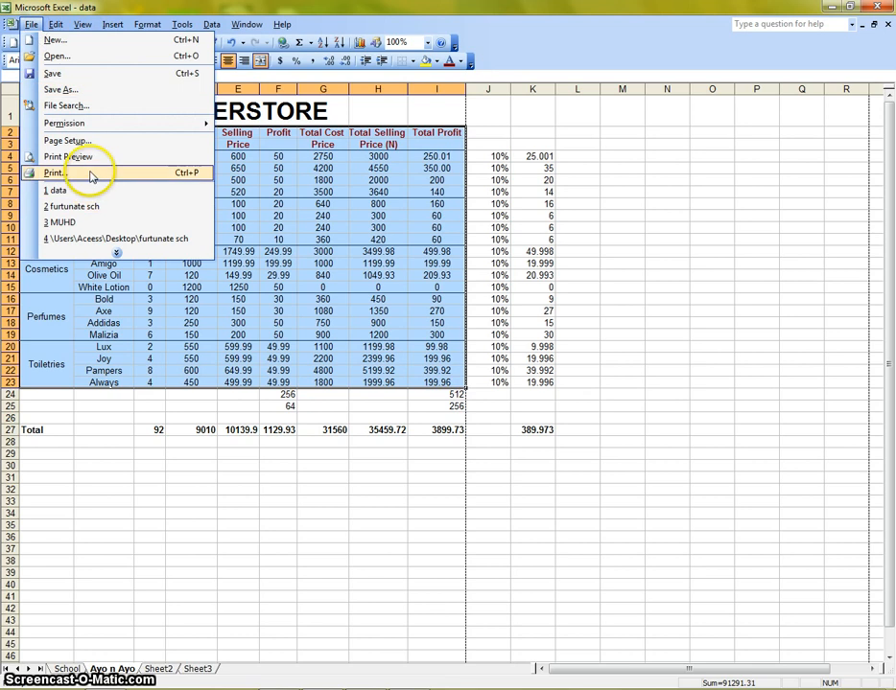
pyautogui.click(91, 173)
pyautogui.click(220, 285)
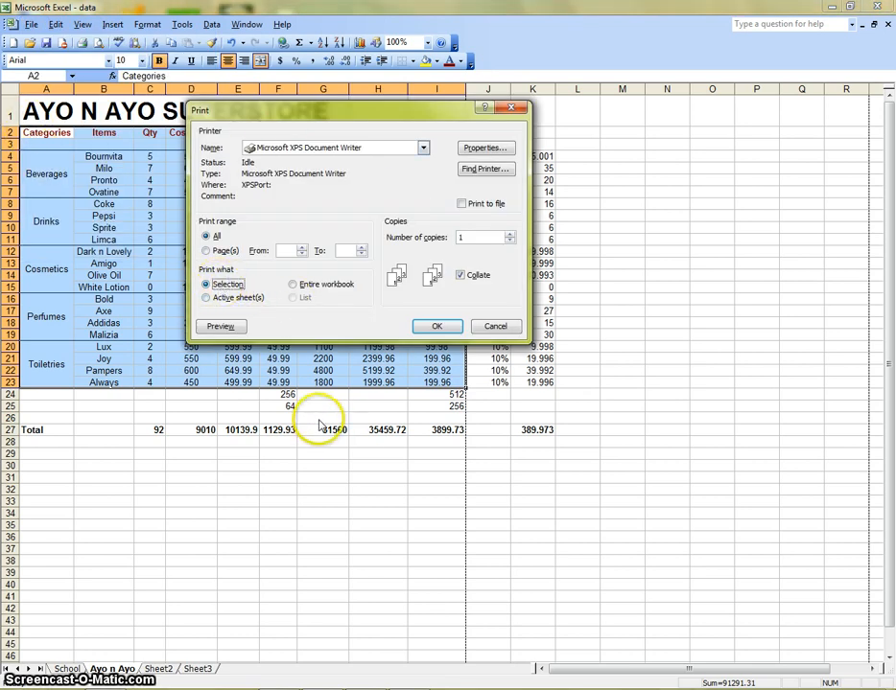
pyautogui.click(515, 331)
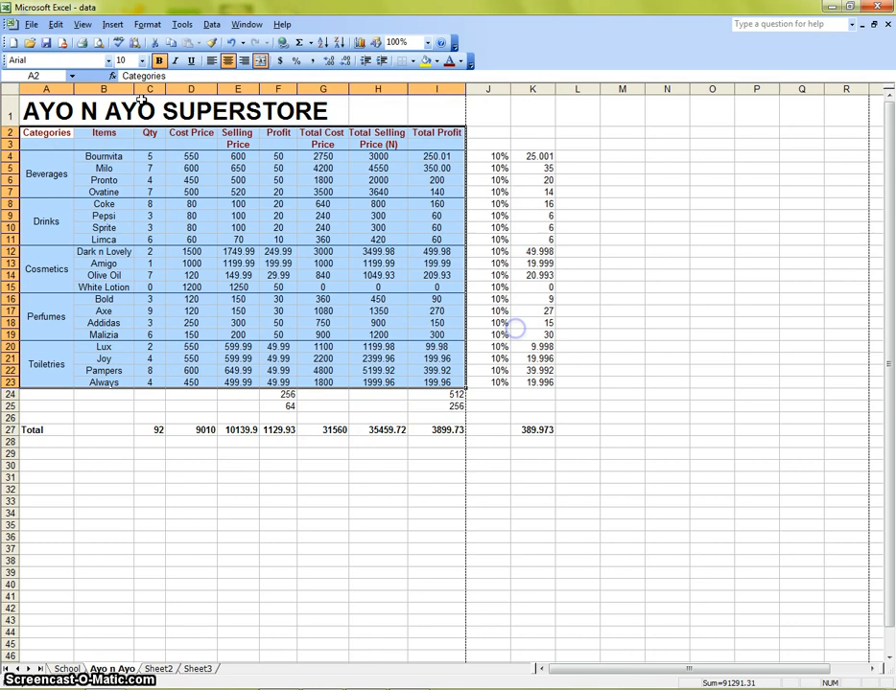
# - Select cell F13, open the Print dialog again and close it
pyautogui.click(295, 261)
pyautogui.click(30, 24)
pyautogui.click(60, 171)
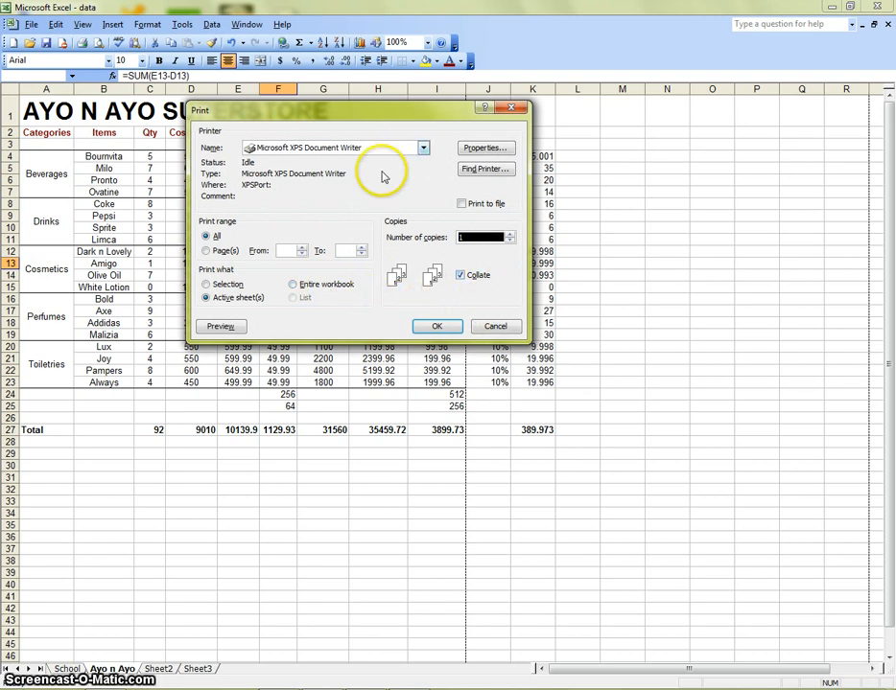
pyautogui.click(496, 326)
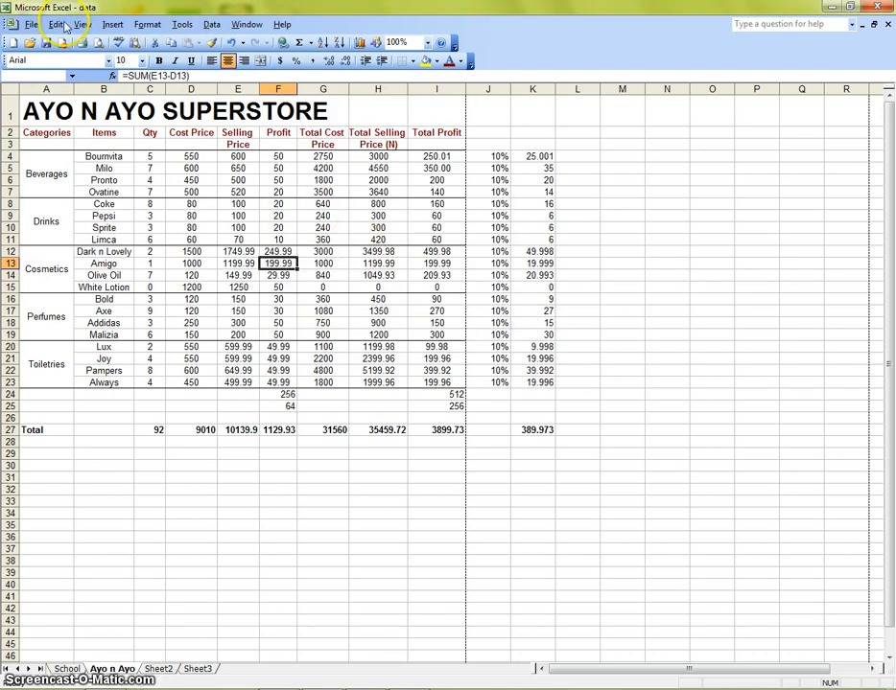
pyautogui.click(112, 24)
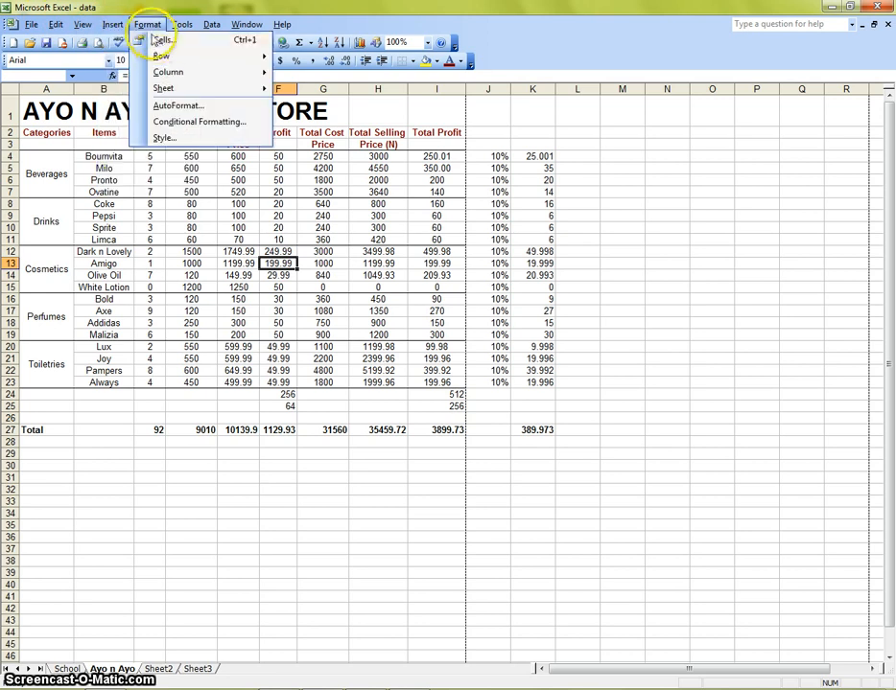
pyautogui.click(159, 40)
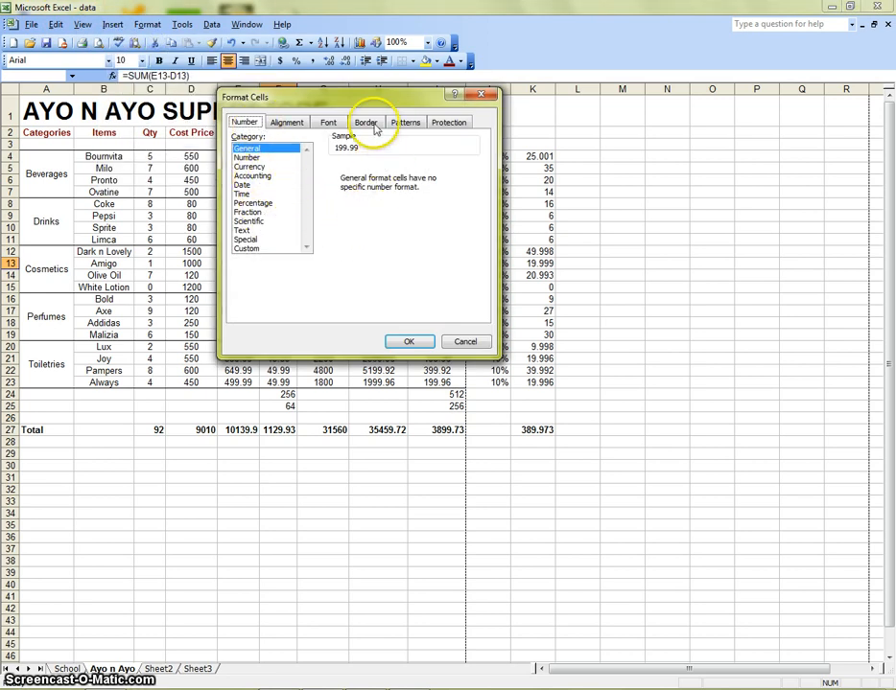
pyautogui.click(467, 346)
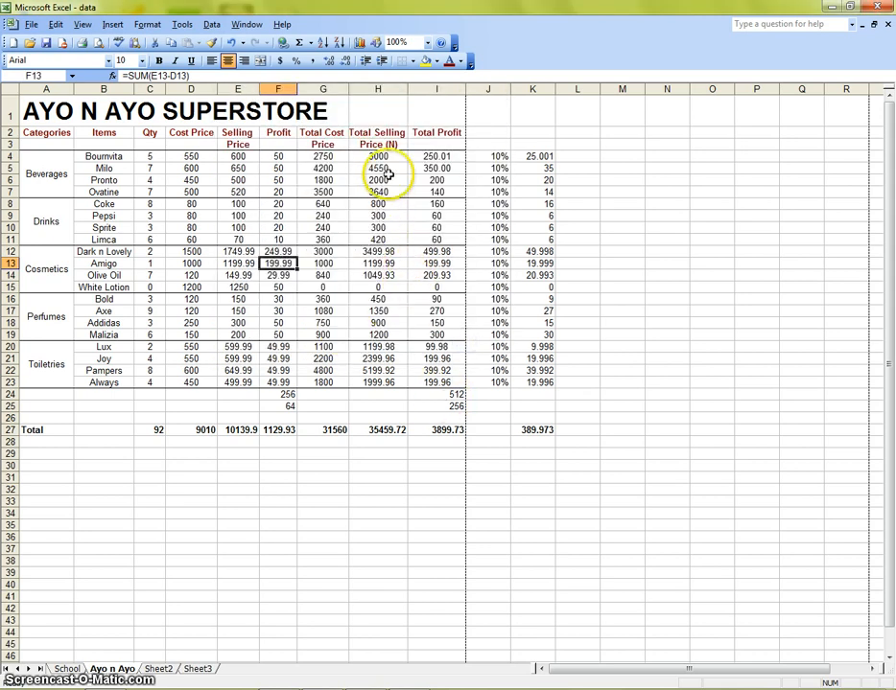
pyautogui.click(450, 168)
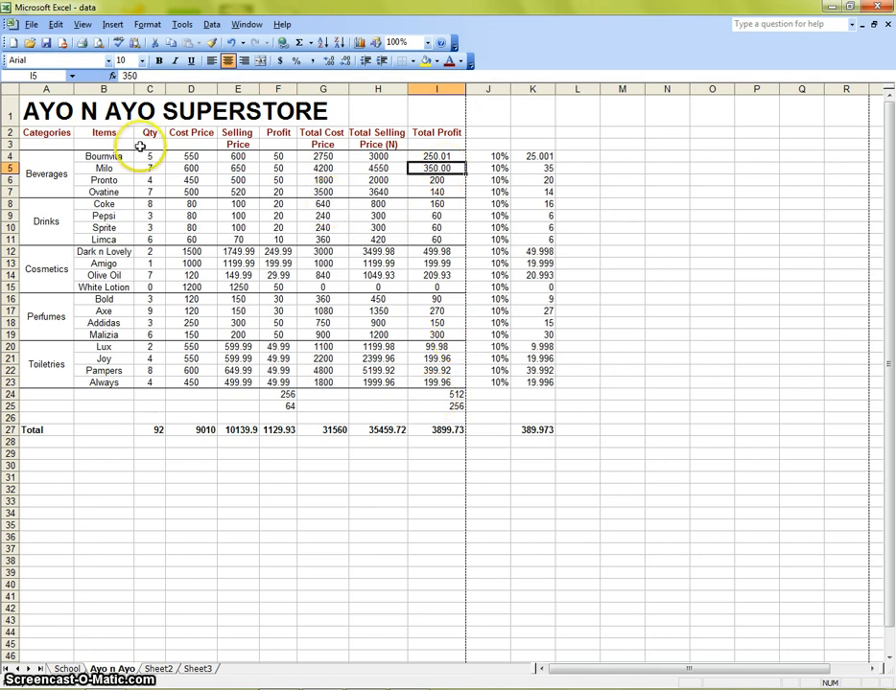
# - Fill the title row A1:I1 with a yellow background colour
pyautogui.moveTo(27, 111); pyautogui.dragTo(409, 94)
pyautogui.moveTo(438, 99); pyautogui.dragTo(438, 99)
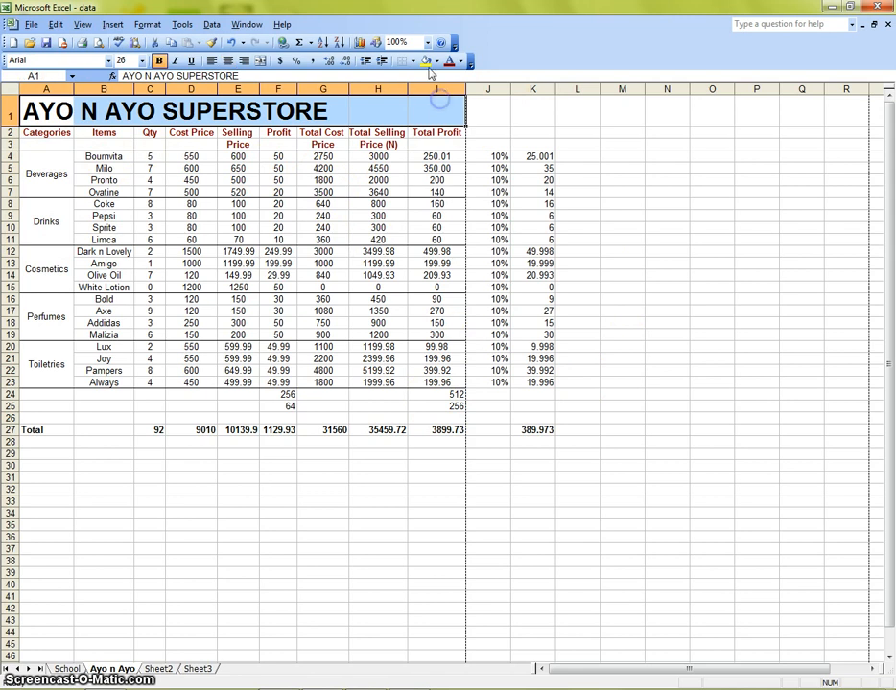
pyautogui.click(425, 61)
pyautogui.click(396, 276)
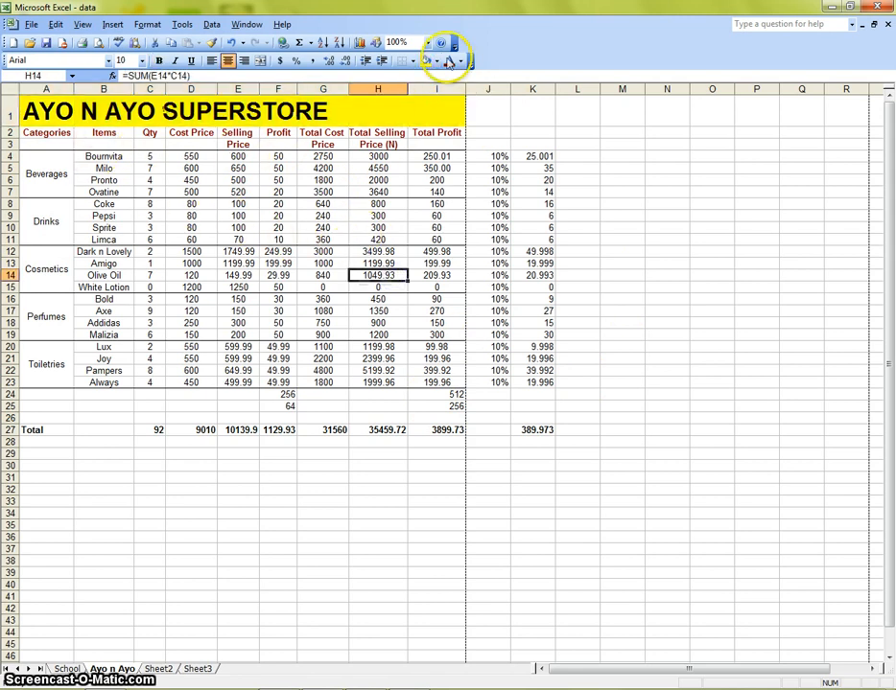
# - Change the title text colour in A1 to a yellow-green shade
pyautogui.moveTo(34, 108); pyautogui.dragTo(55, 113)
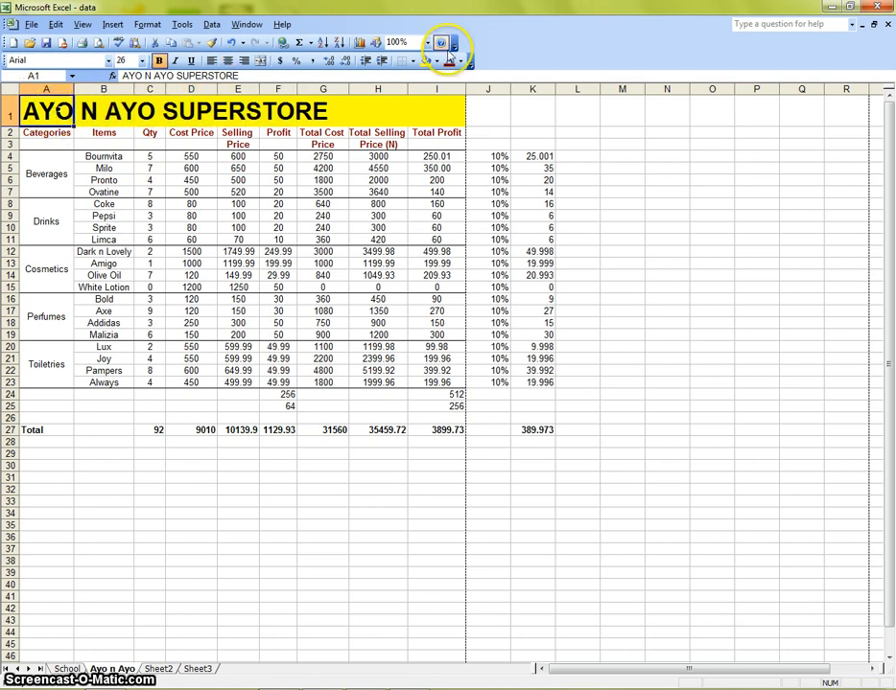
pyautogui.click(459, 61)
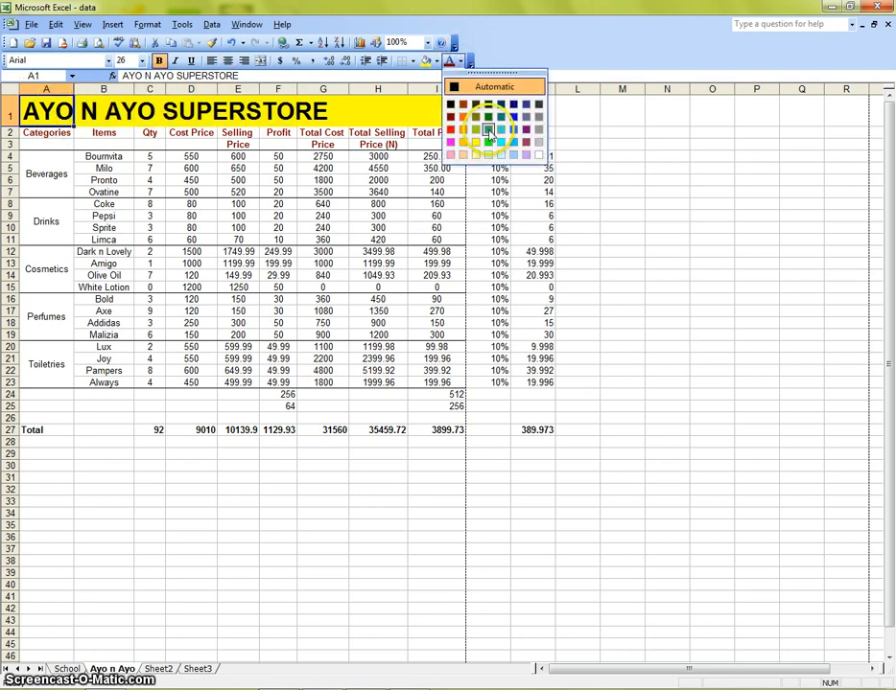
pyautogui.click(475, 146)
pyautogui.click(436, 275)
# - Set the title text colour in A1 to red
pyautogui.click(56, 115)
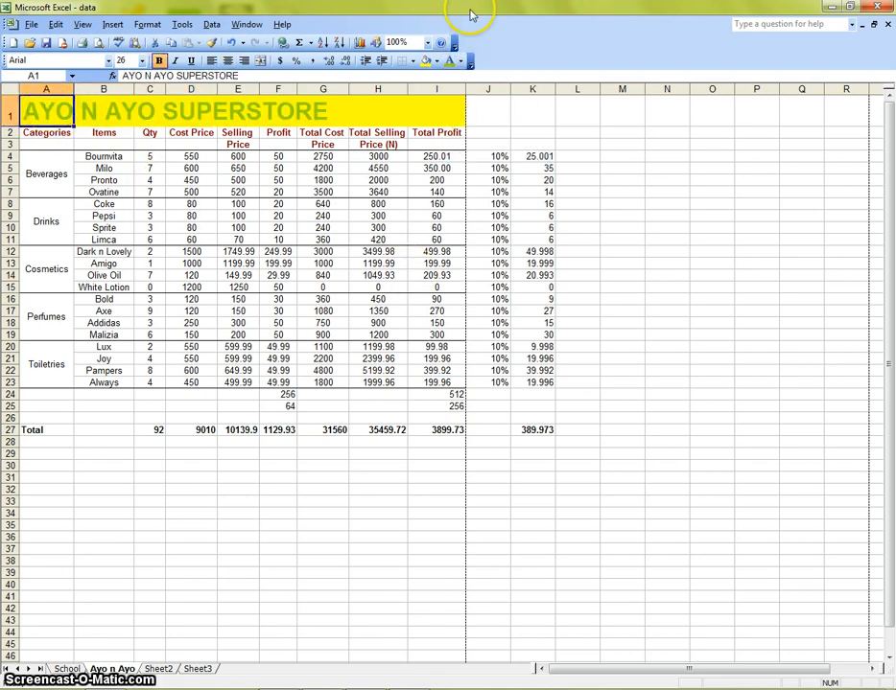
pyautogui.click(461, 61)
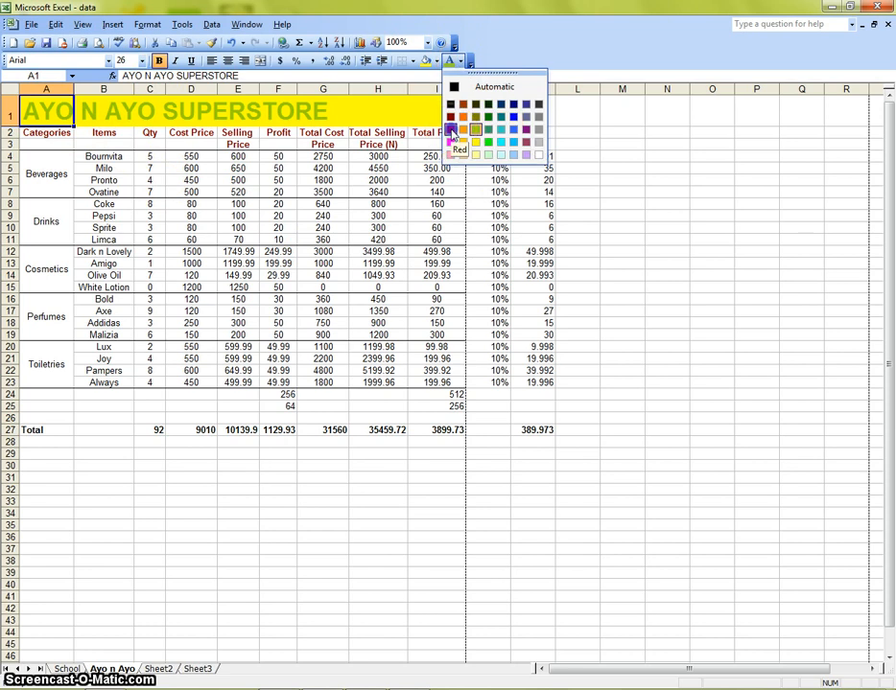
pyautogui.click(451, 118)
pyautogui.click(315, 395)
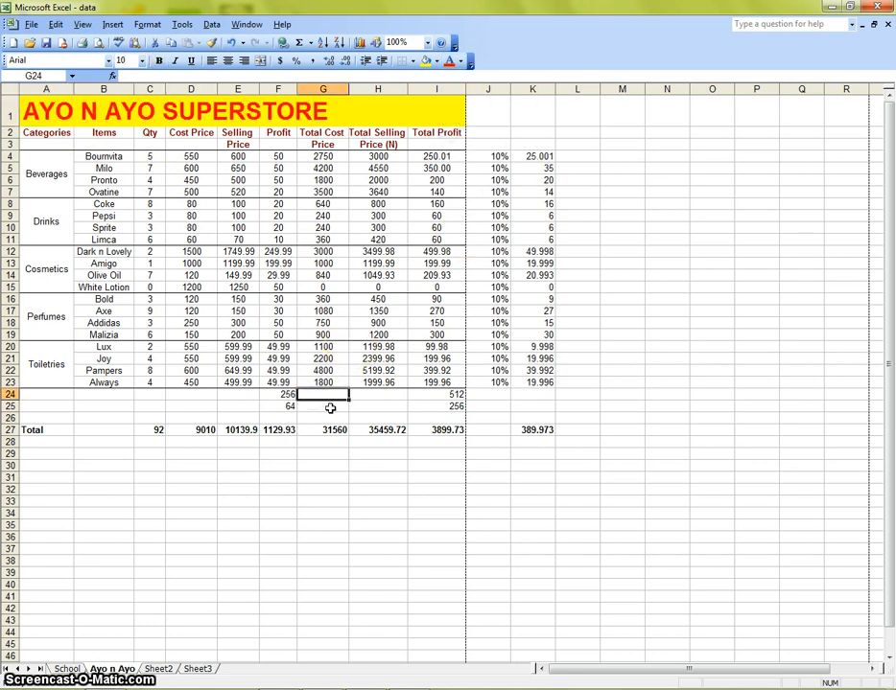
# - Fill the whole table range A1:K27 with a yellow background colour
pyautogui.moveTo(53, 113); pyautogui.dragTo(552, 431)
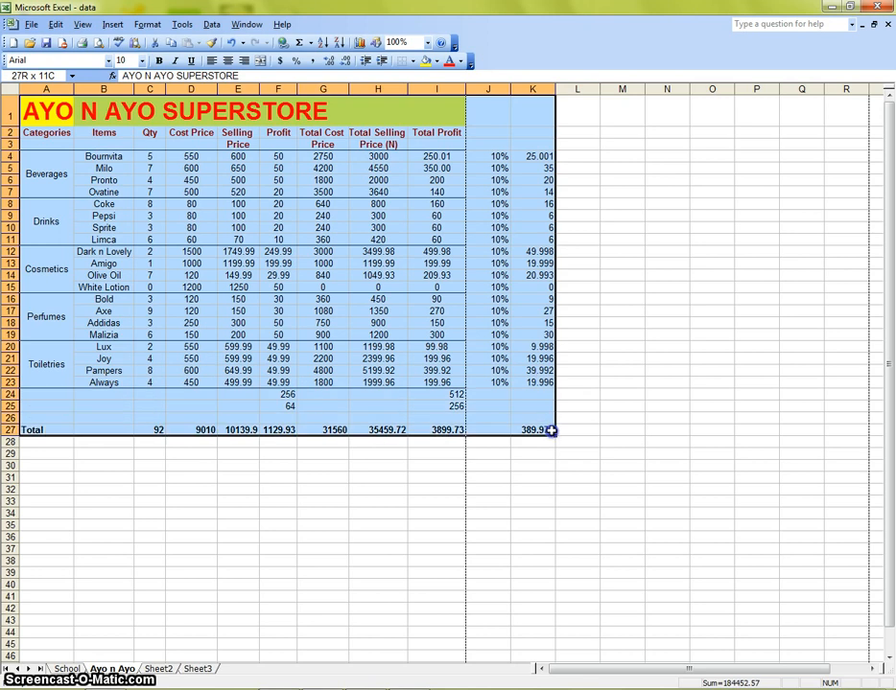
pyautogui.click(425, 61)
pyautogui.click(650, 370)
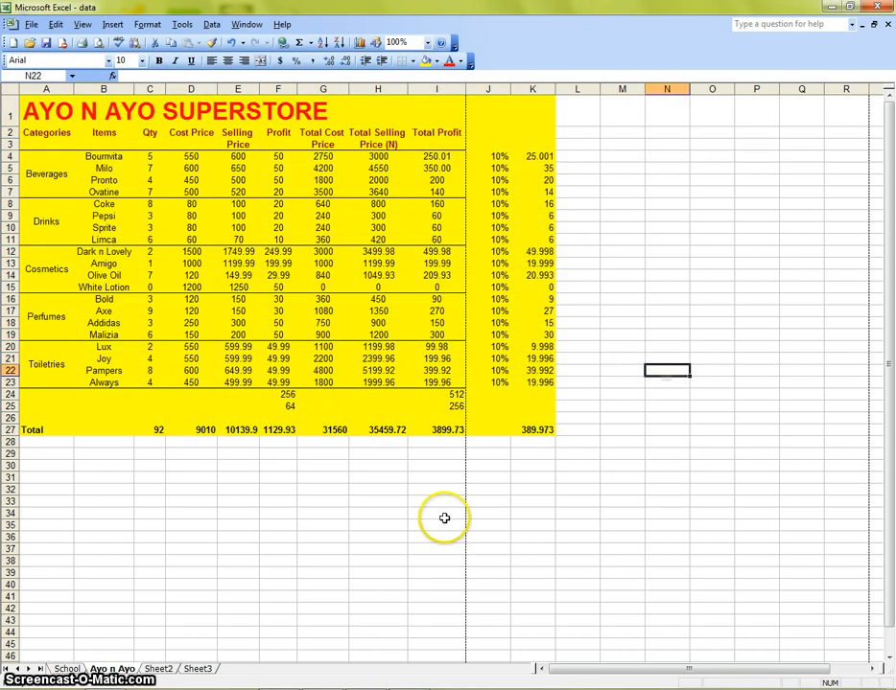